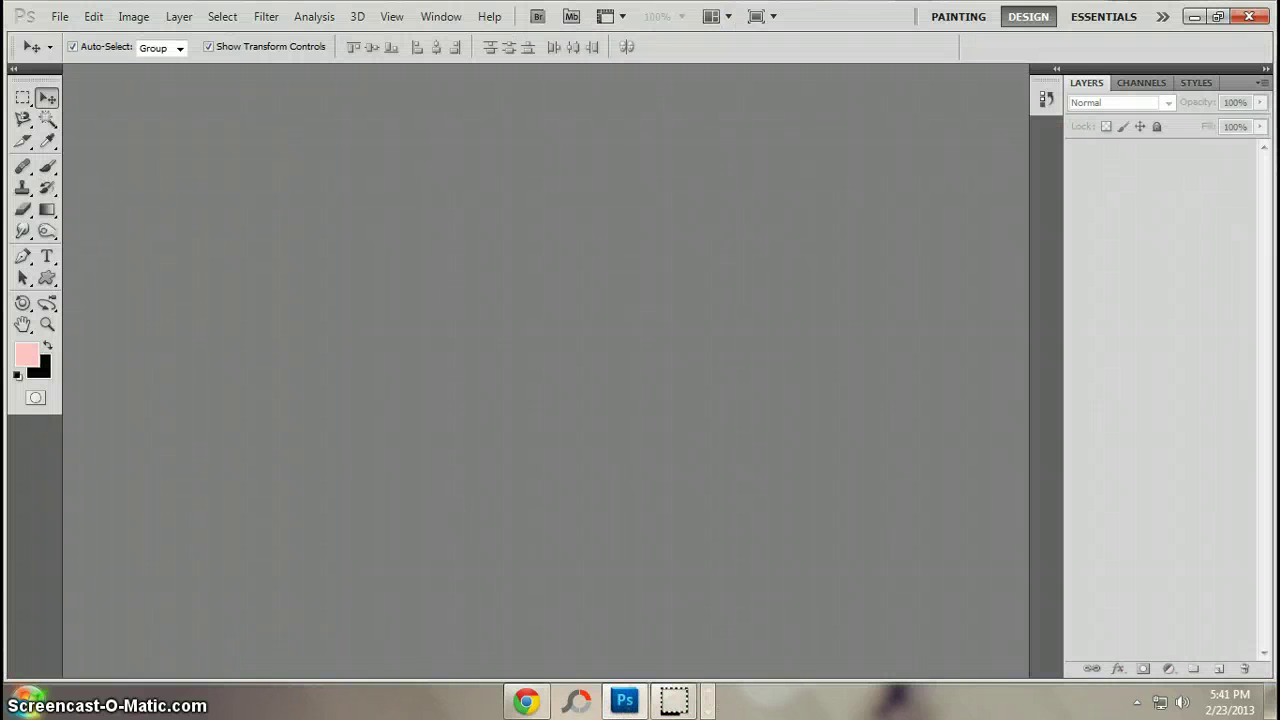
Step: Create a new document using the 500 px X 500 px preset
{"action": "left_click", "coordinate": [57, 18]}
{"action": "left_click", "coordinate": [88, 38]}
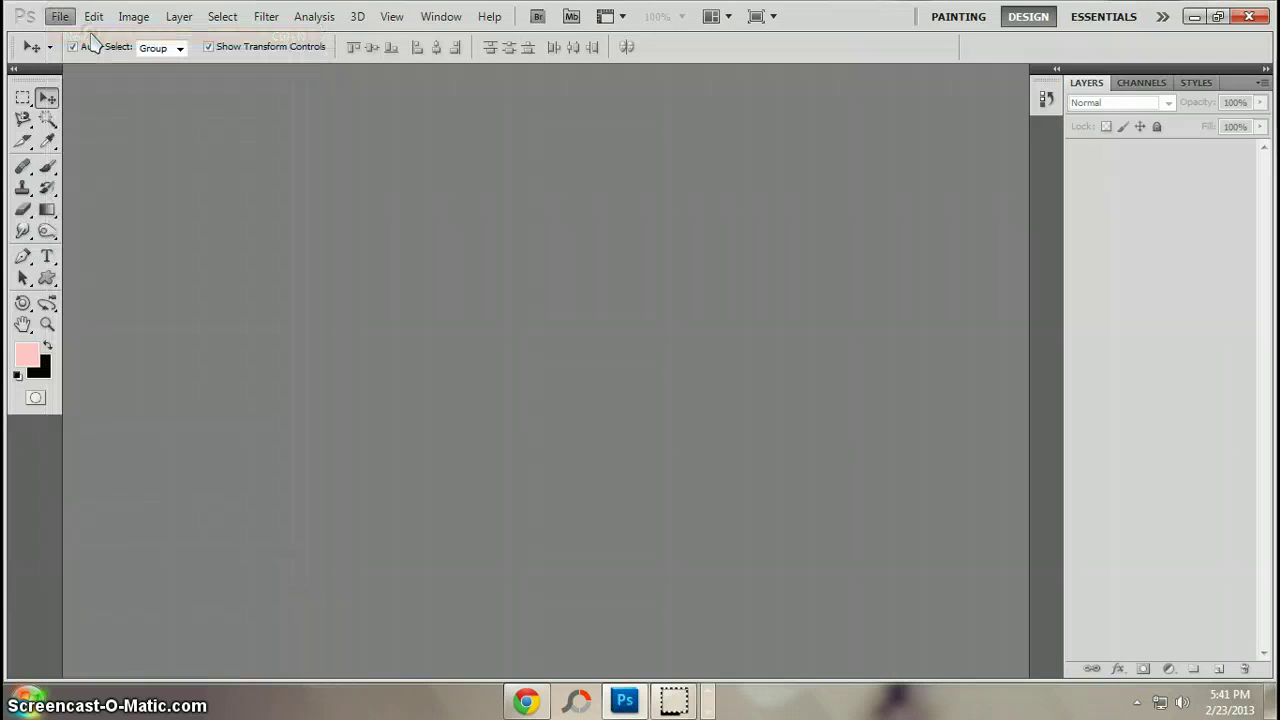
{"action": "left_click", "coordinate": [576, 191]}
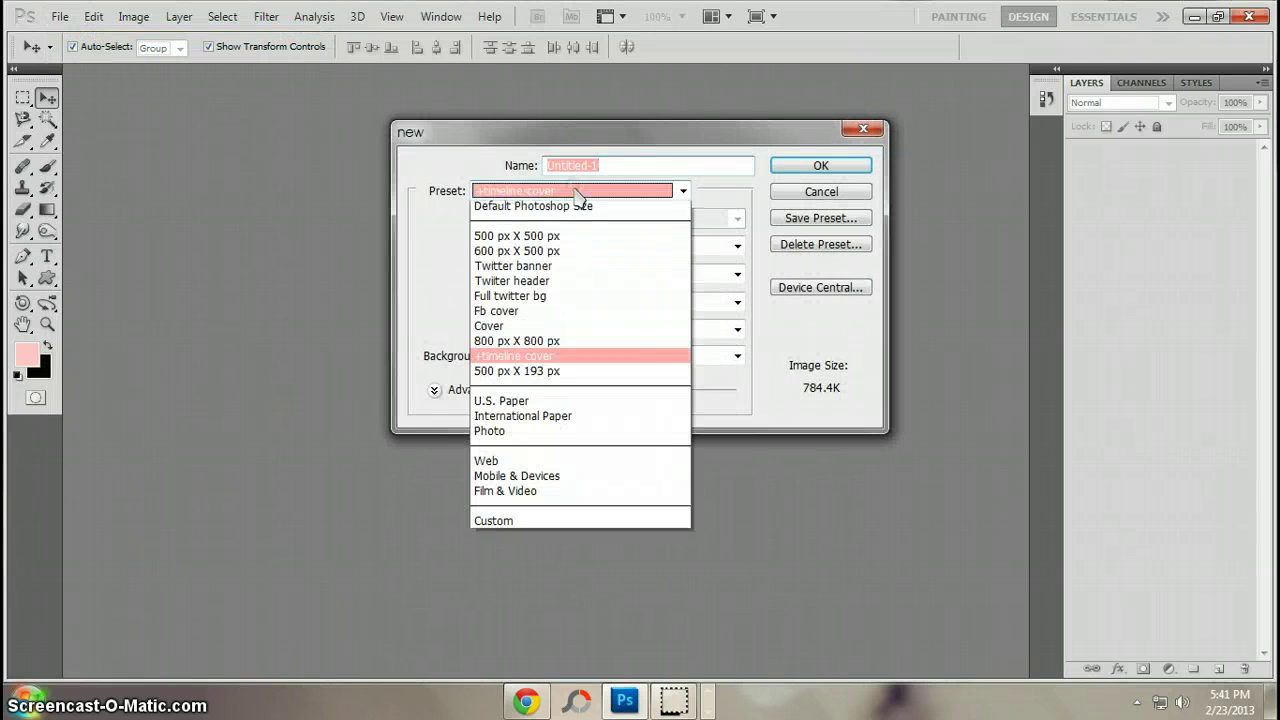
{"action": "left_click", "coordinate": [553, 262]}
{"action": "left_click", "coordinate": [855, 170]}
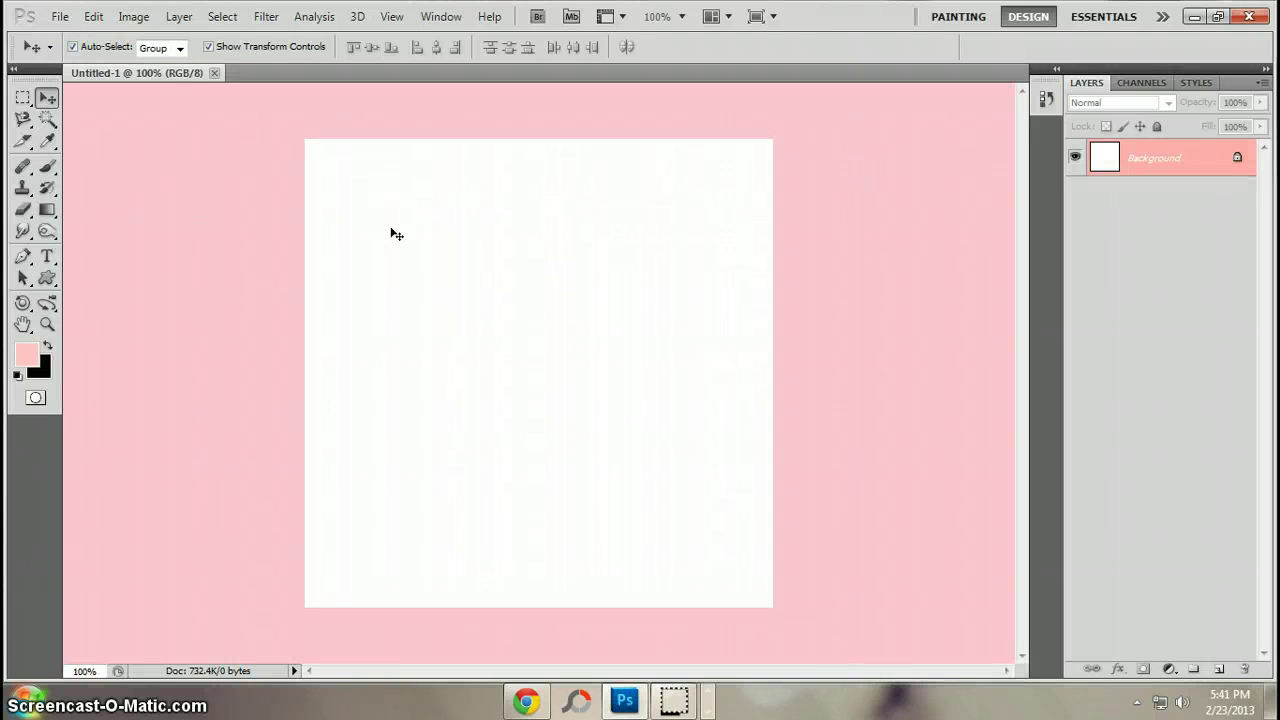
Step: Switch to Windows Photo Viewer to examine the Rock Blend reference image, then return to the blank Photoshop document
{"action": "left_click", "coordinate": [707, 711]}
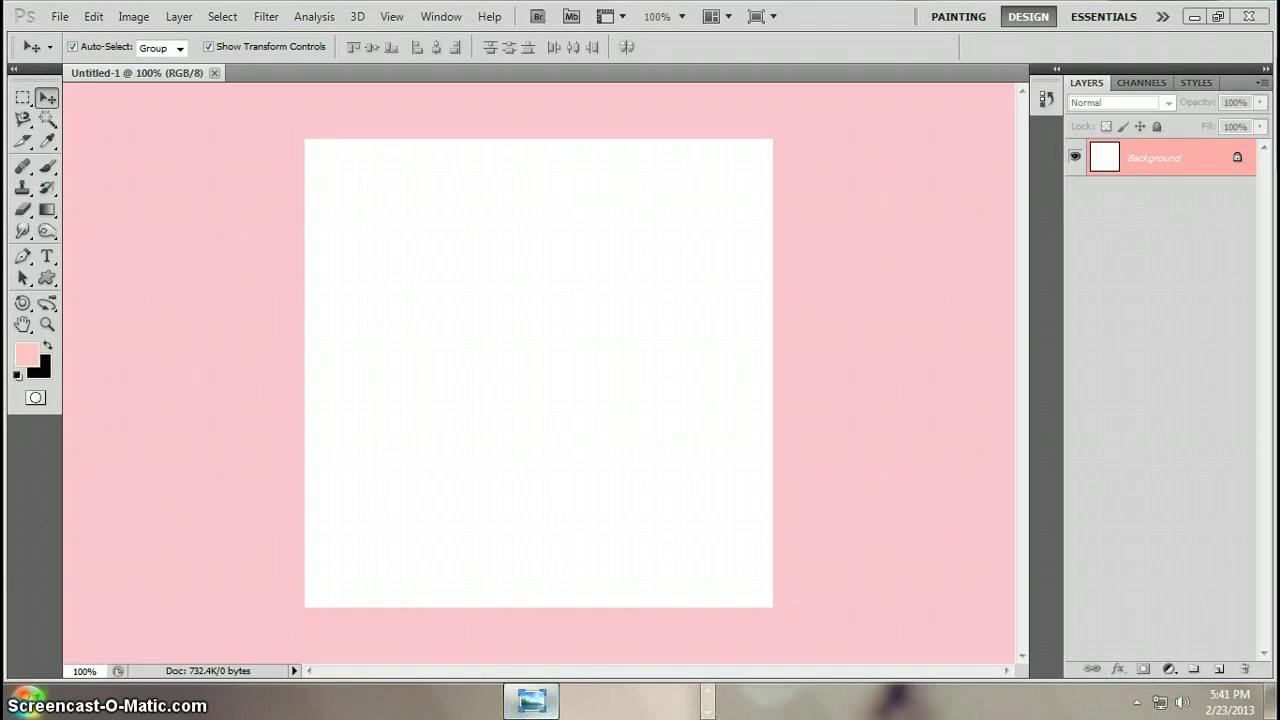
{"action": "left_click", "coordinate": [533, 703]}
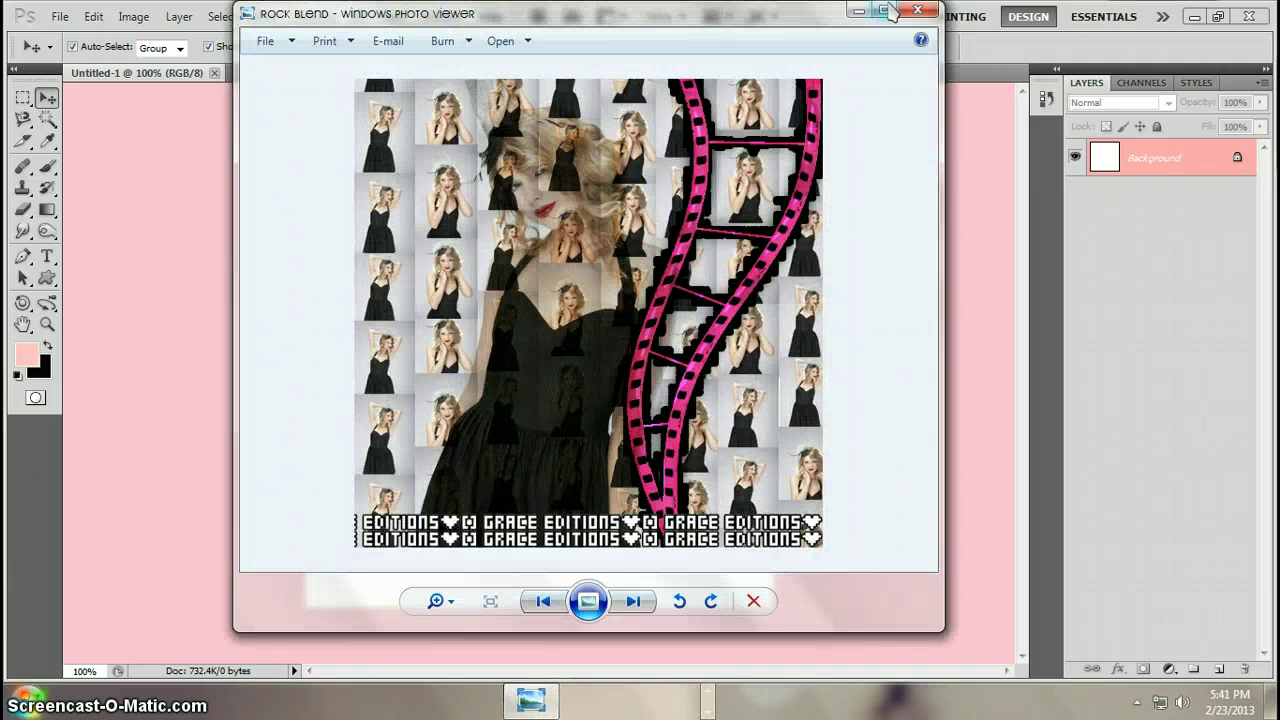
{"action": "left_click", "coordinate": [858, 11]}
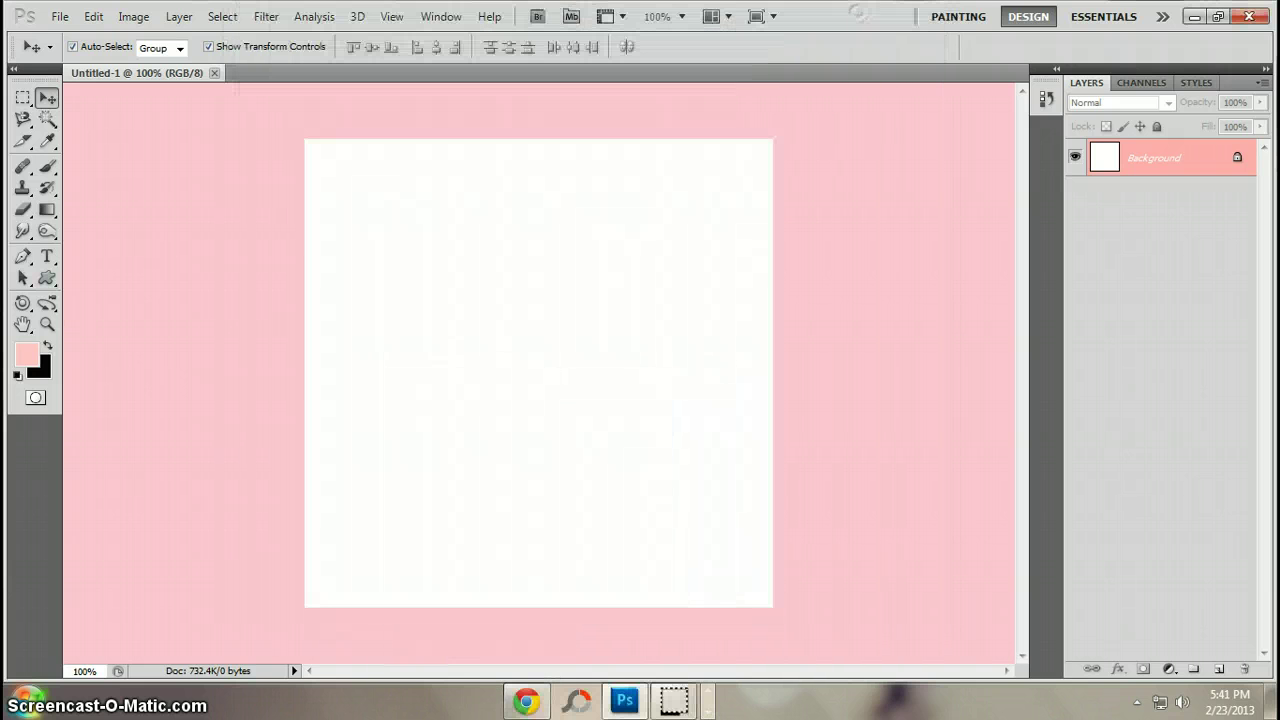
Step: Open the photos 007, 008 and 009 from the Taylor Swift folder inside Editing Stuff's Photoshoots in the Pictures library
{"action": "left_click", "coordinate": [60, 16]}
{"action": "left_click", "coordinate": [76, 51]}
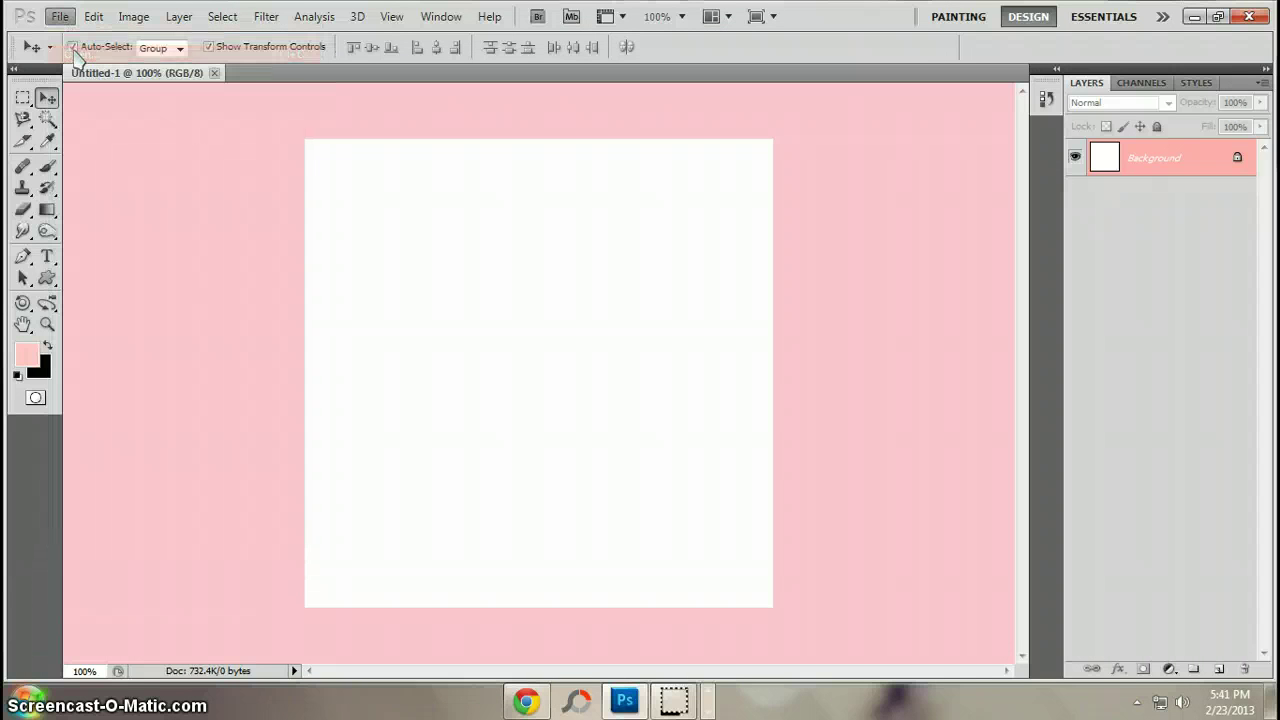
{"action": "left_click", "coordinate": [433, 230]}
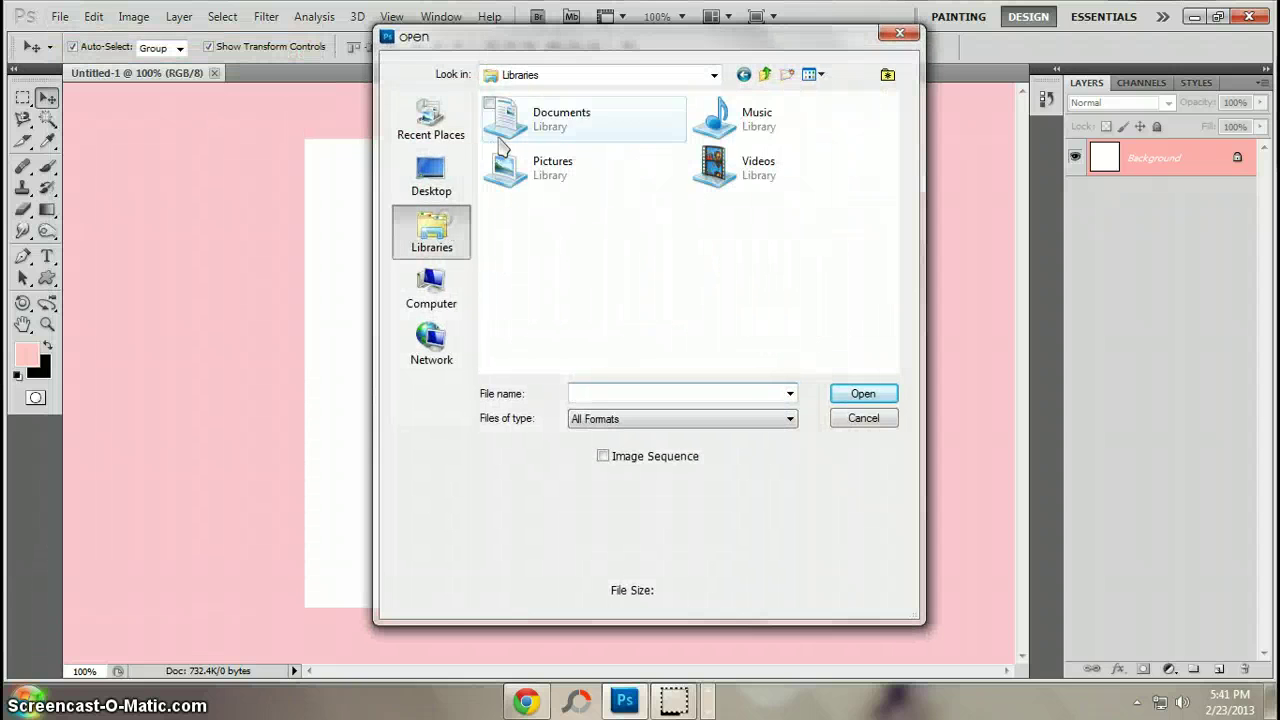
{"action": "double_click", "coordinate": [533, 172]}
{"action": "double_click", "coordinate": [824, 166]}
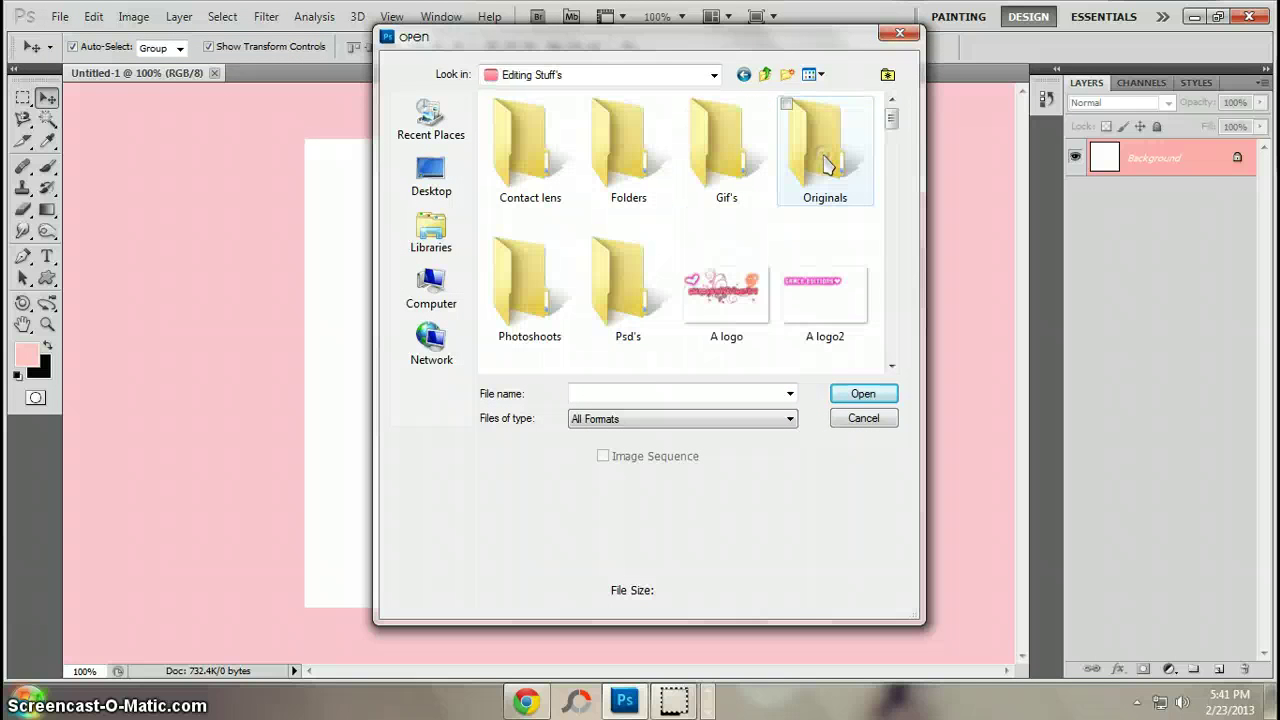
{"action": "double_click", "coordinate": [538, 280]}
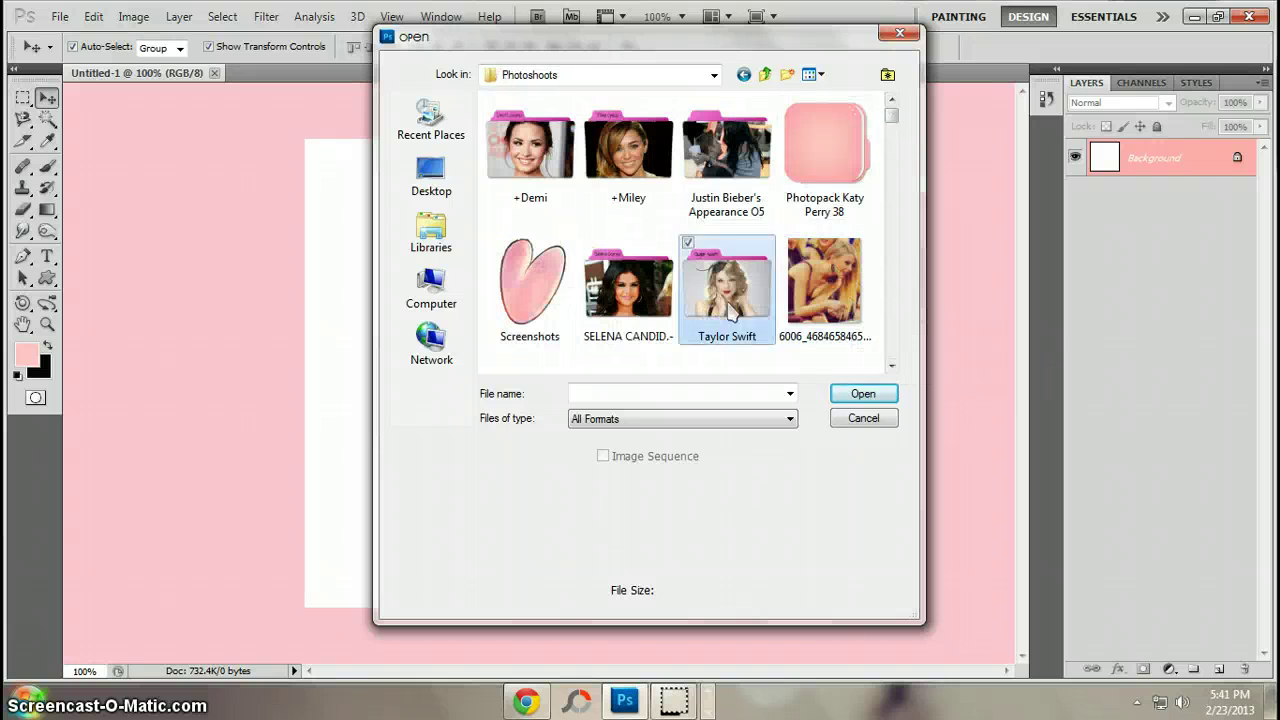
{"action": "double_click", "coordinate": [729, 310]}
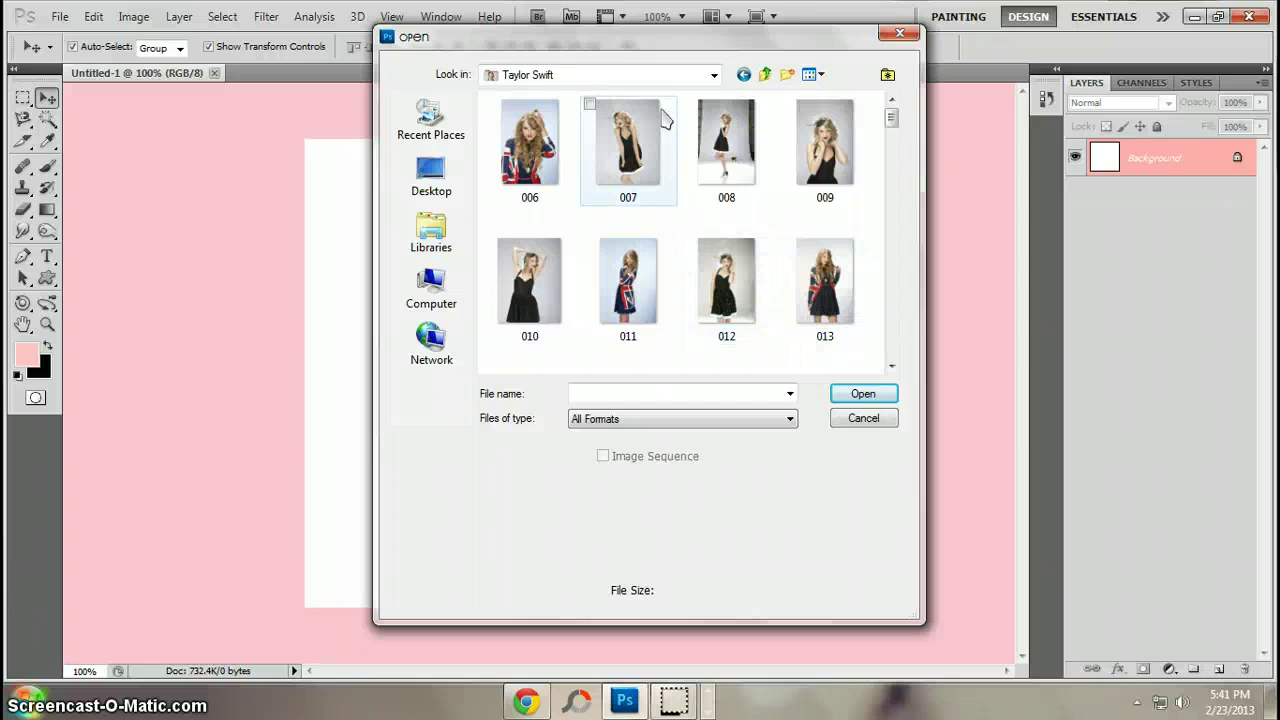
{"action": "left_click", "coordinate": [594, 112]}
{"action": "left_click", "coordinate": [690, 105]}
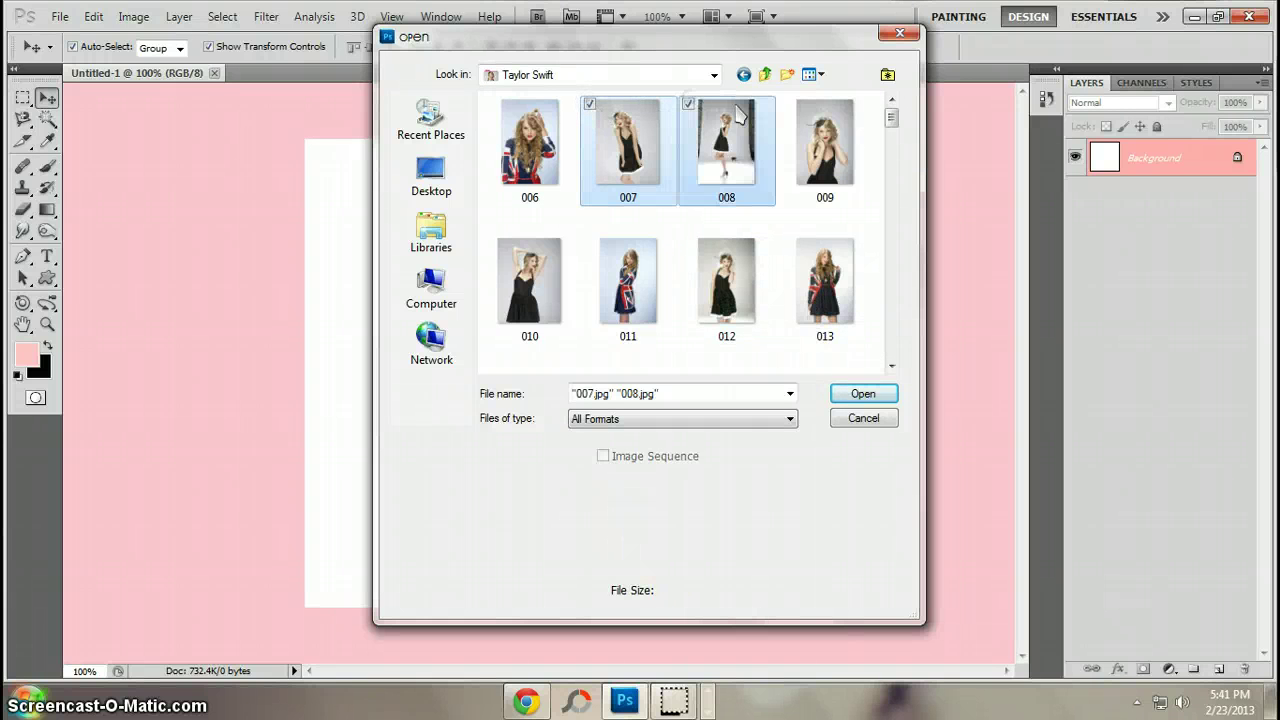
{"action": "left_click", "coordinate": [864, 394]}
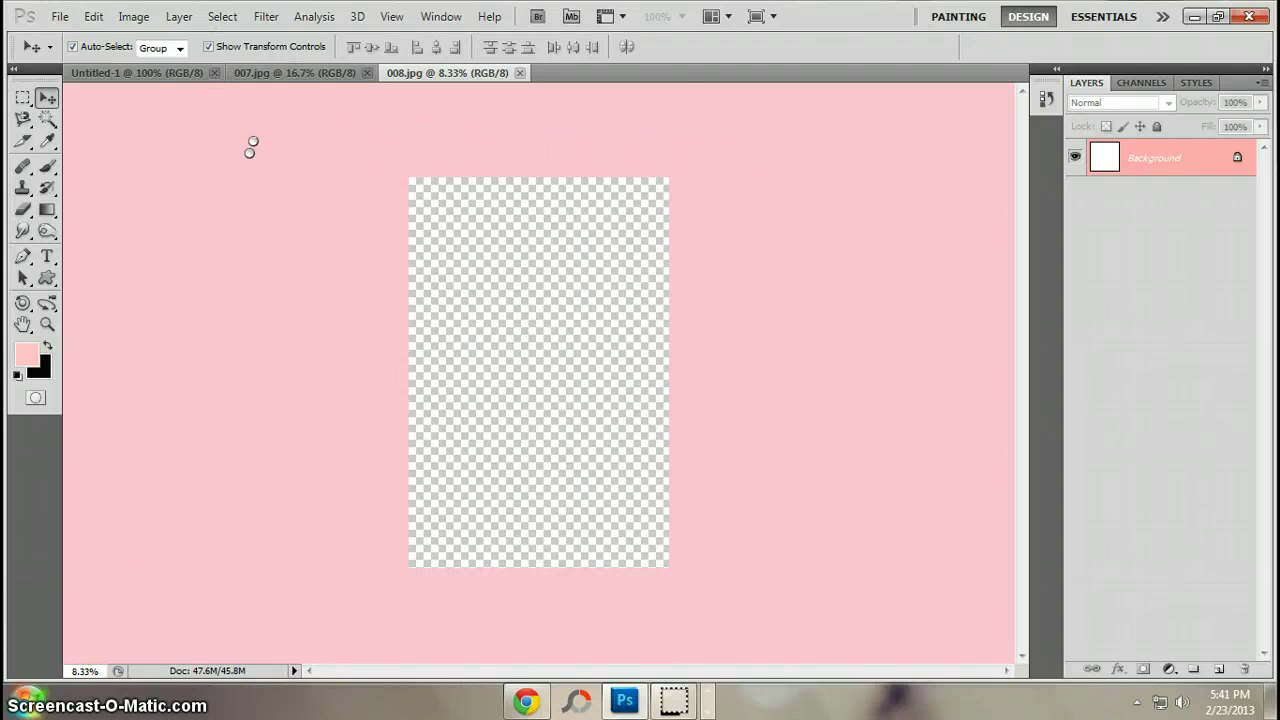
Step: Return to the Untitled-1 document and check the photo grid layout in the Rock Blend reference image again
{"action": "left_click", "coordinate": [187, 76]}
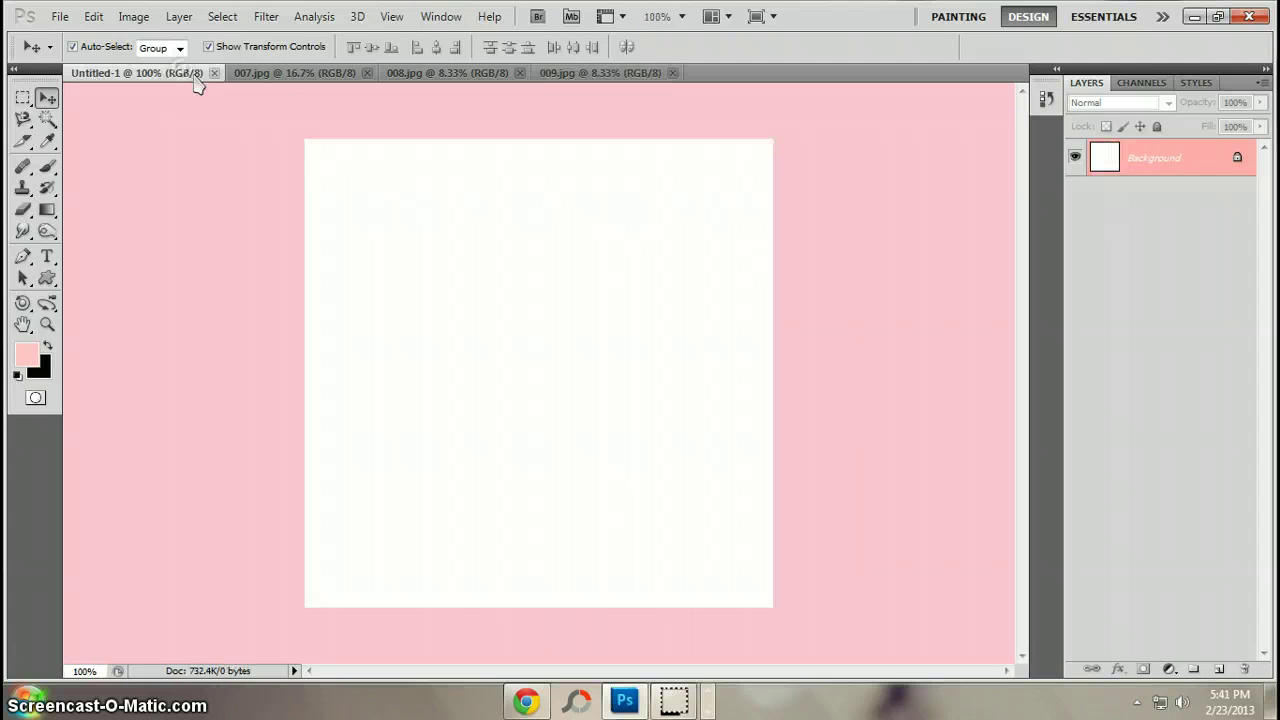
{"action": "left_click", "coordinate": [708, 712]}
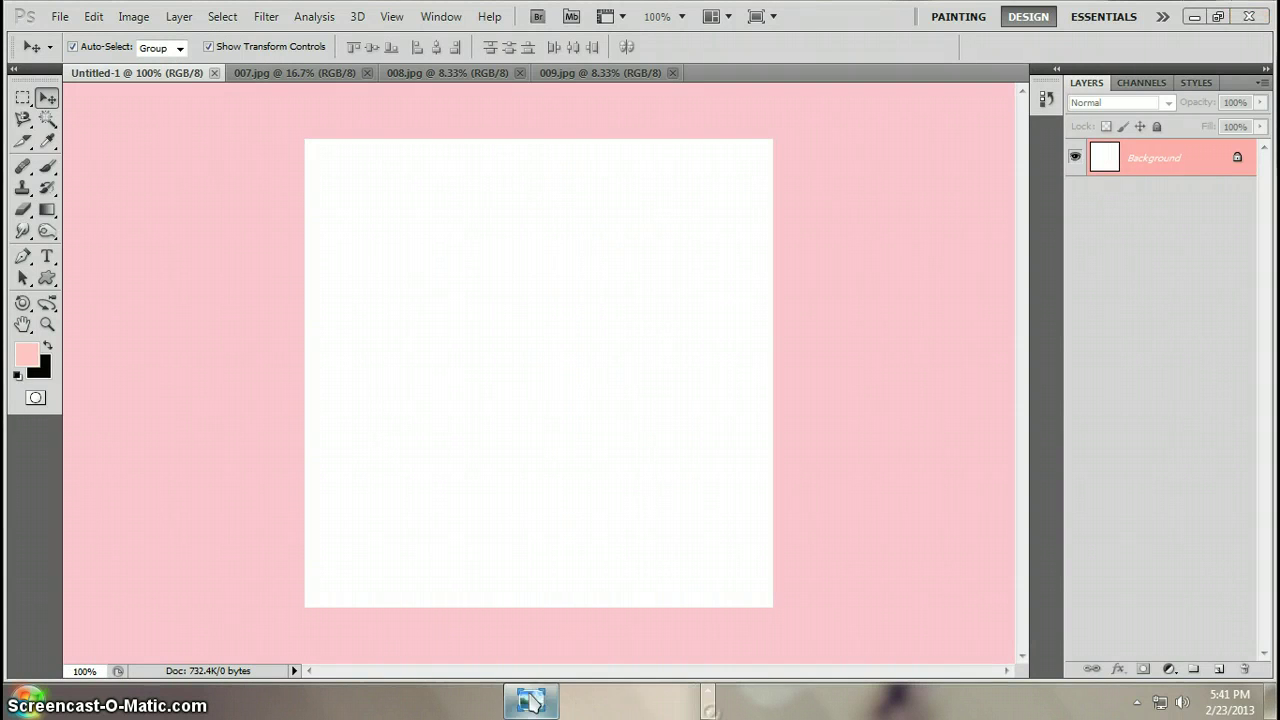
{"action": "left_click", "coordinate": [541, 700]}
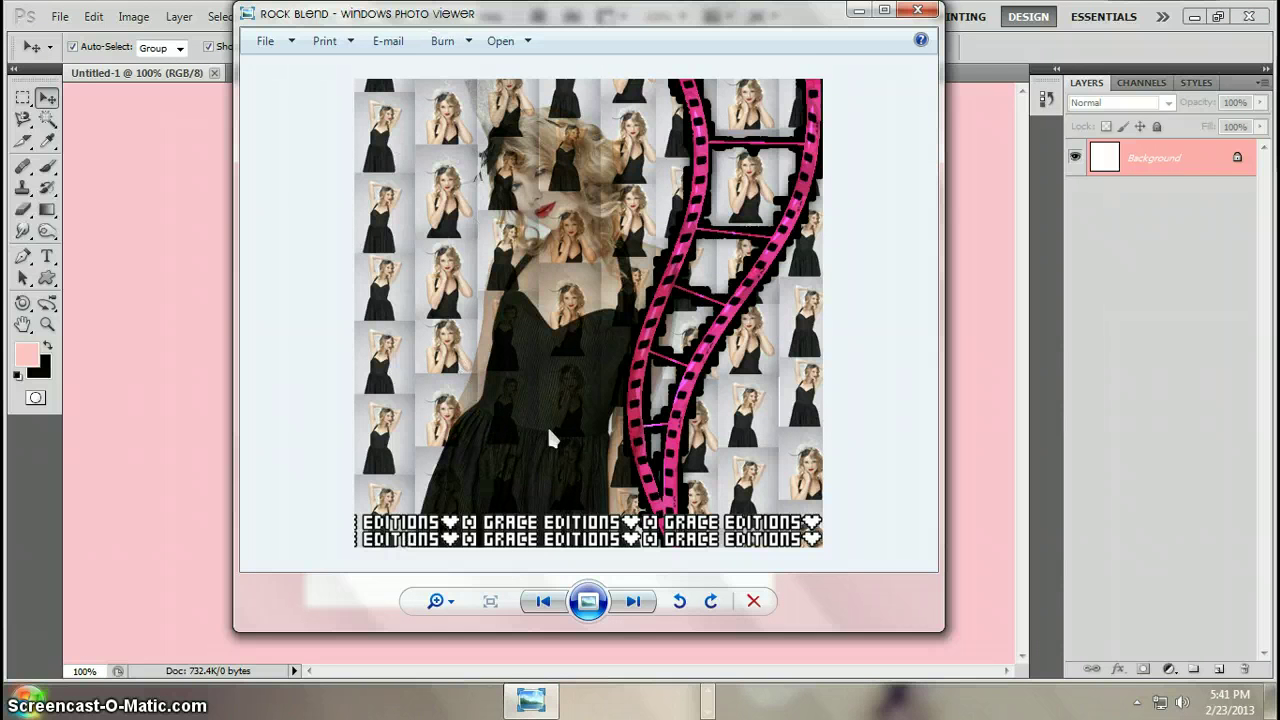
{"action": "left_click", "coordinate": [848, 14]}
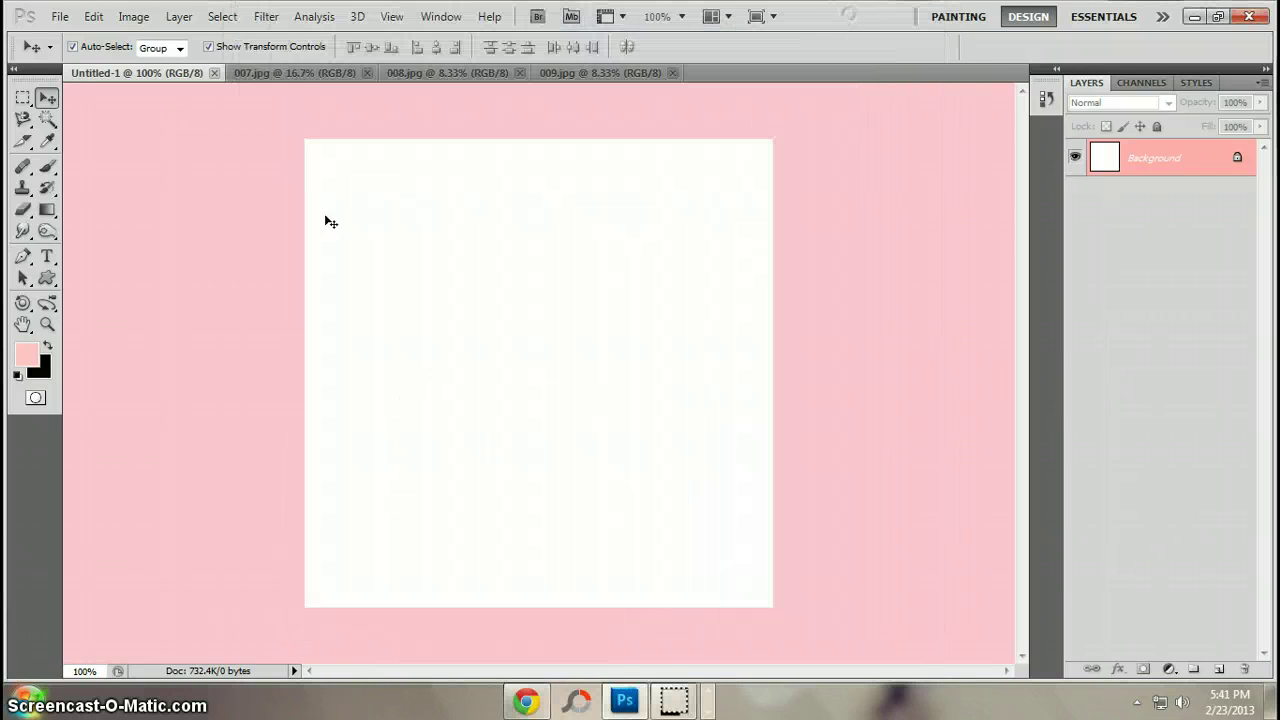
Step: Copy the 007.jpg photo into the Untitled-1 document and scale it proportionally to 2%
{"action": "left_click", "coordinate": [300, 72]}
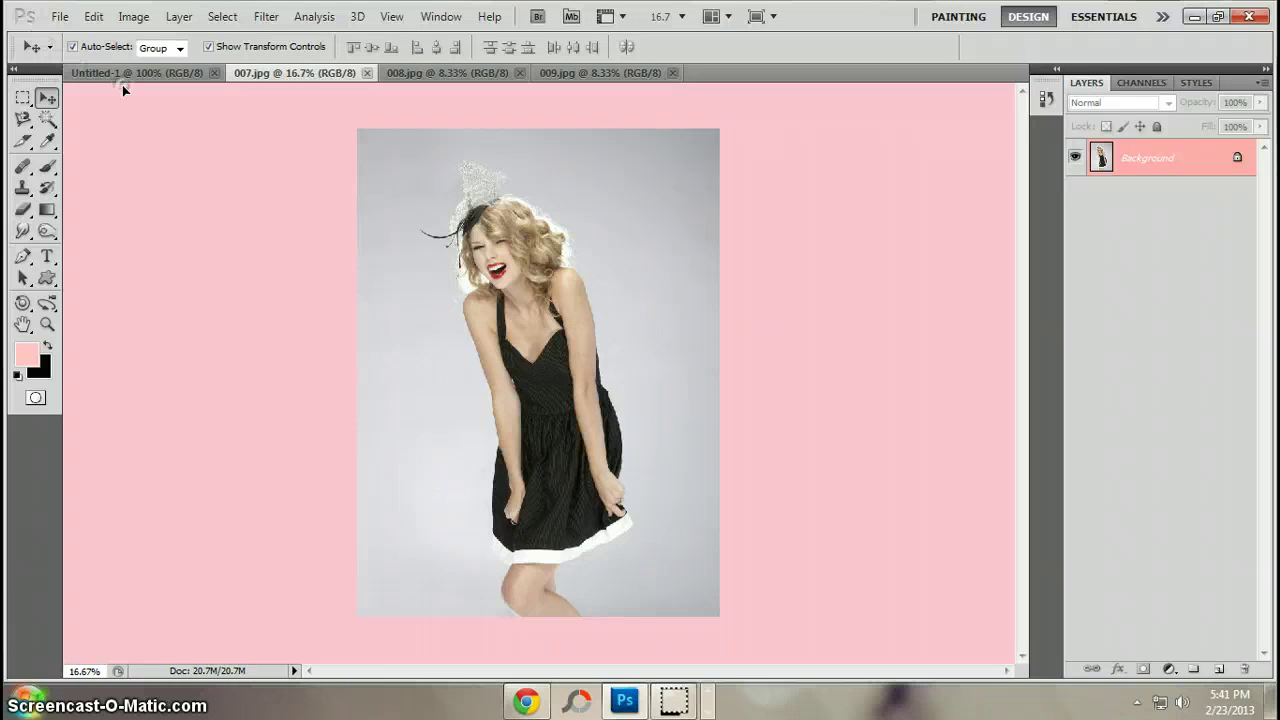
{"action": "left_click_drag", "start_coordinate": [123, 88], "coordinate": [416, 277]}
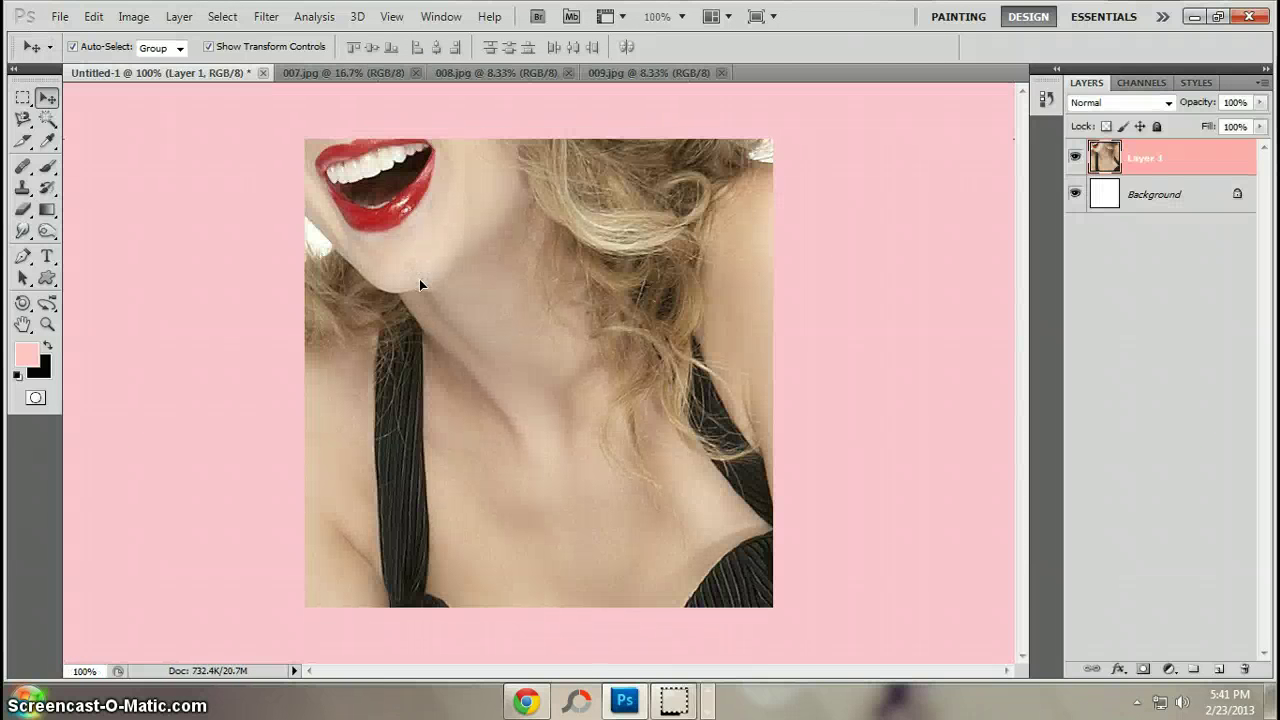
{"action": "key", "text": "ctrl+t"}
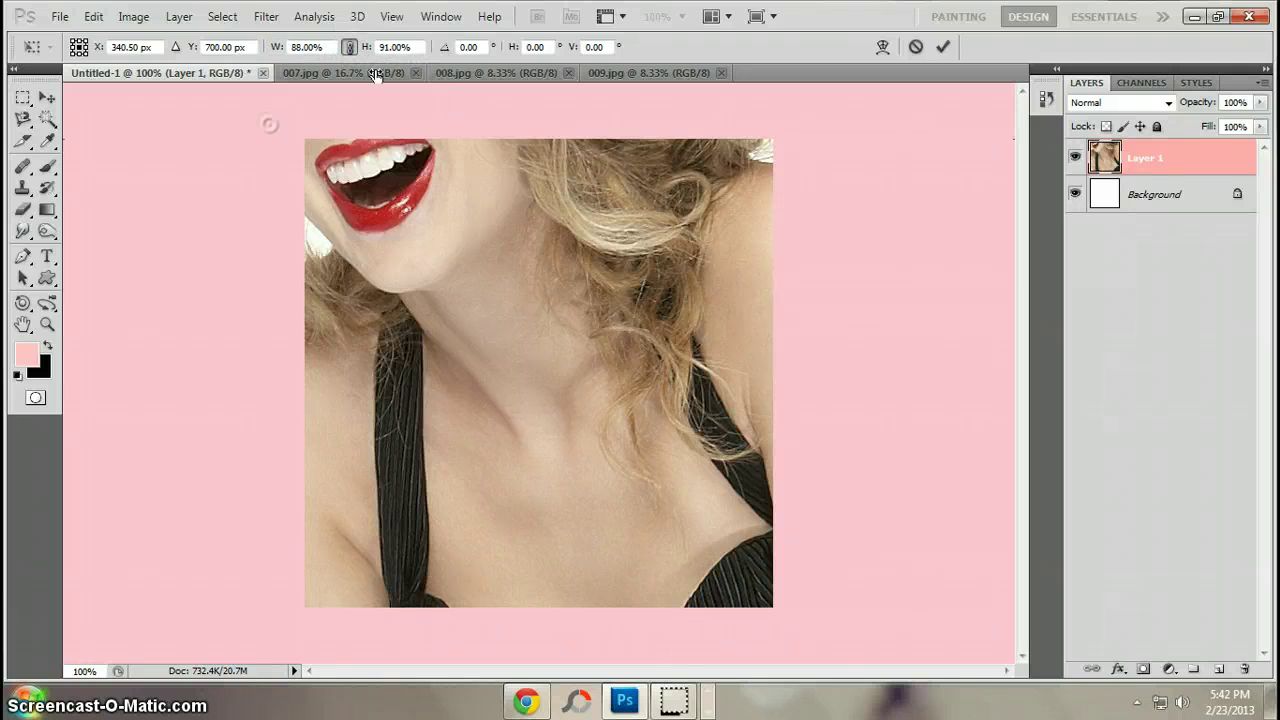
{"action": "left_click_drag", "start_coordinate": [269, 123], "coordinate": [201, 194]}
{"action": "left_click_drag", "start_coordinate": [617, 636], "coordinate": [483, 126]}
{"action": "left_click_drag", "start_coordinate": [277, 48], "coordinate": [258, 103]}
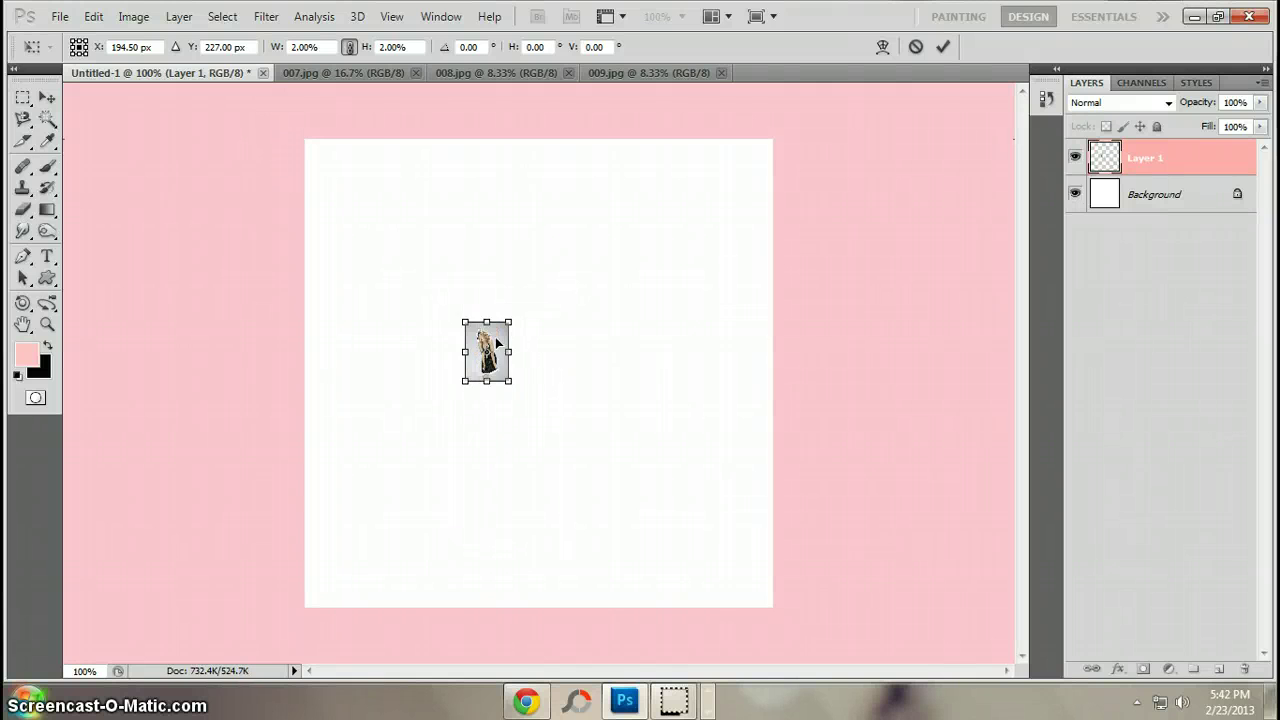
Step: Place the scaled 007 photo in the canvas's upper-left corner and apply the transform
{"action": "left_click_drag", "start_coordinate": [497, 343], "coordinate": [347, 148]}
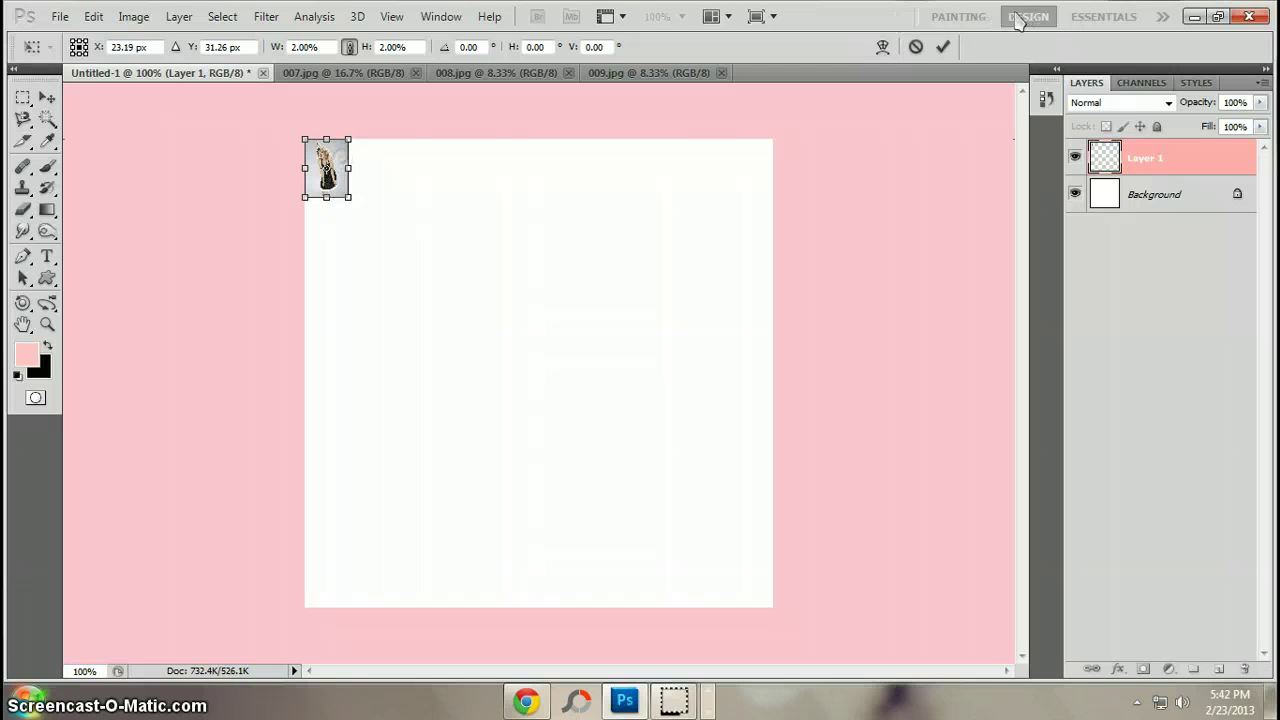
{"action": "left_click", "coordinate": [943, 47]}
{"action": "left_click", "coordinate": [635, 145]}
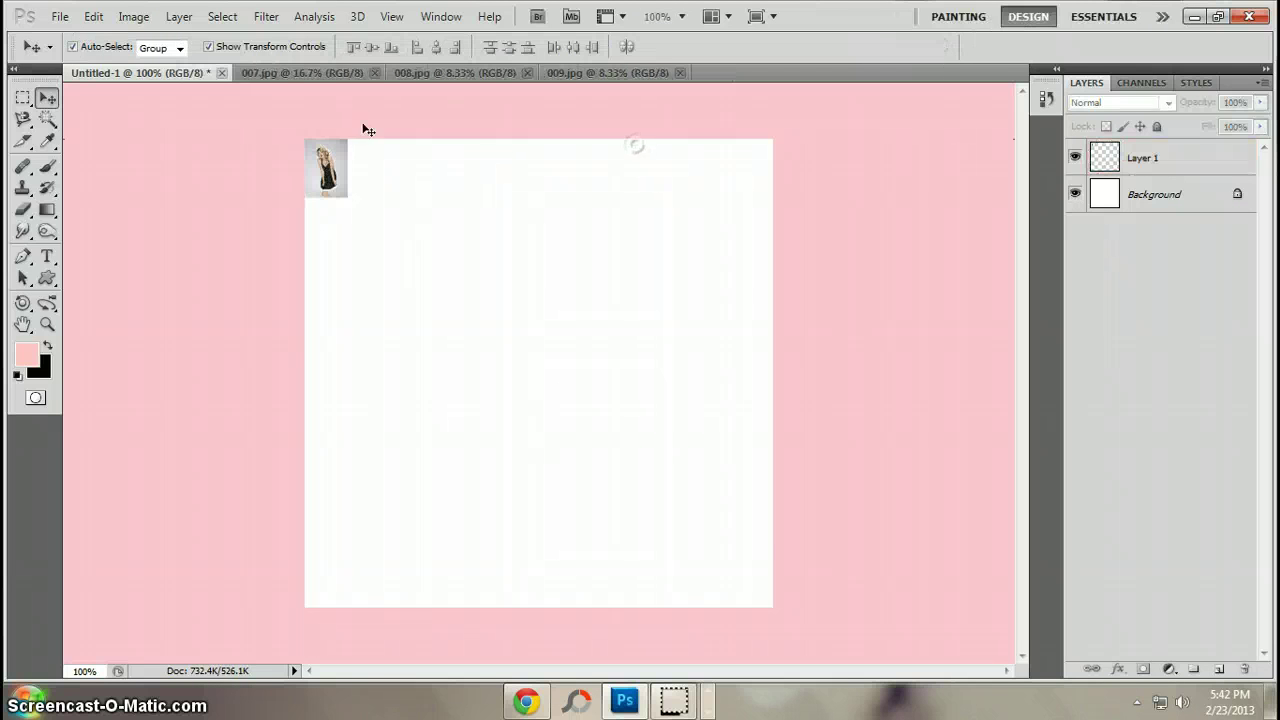
Step: Copy the 008.jpg photo into the Untitled-1 document and scale it proportionally to 3%, keeping it within the canvas
{"action": "left_click", "coordinate": [297, 74]}
{"action": "left_click", "coordinate": [462, 74]}
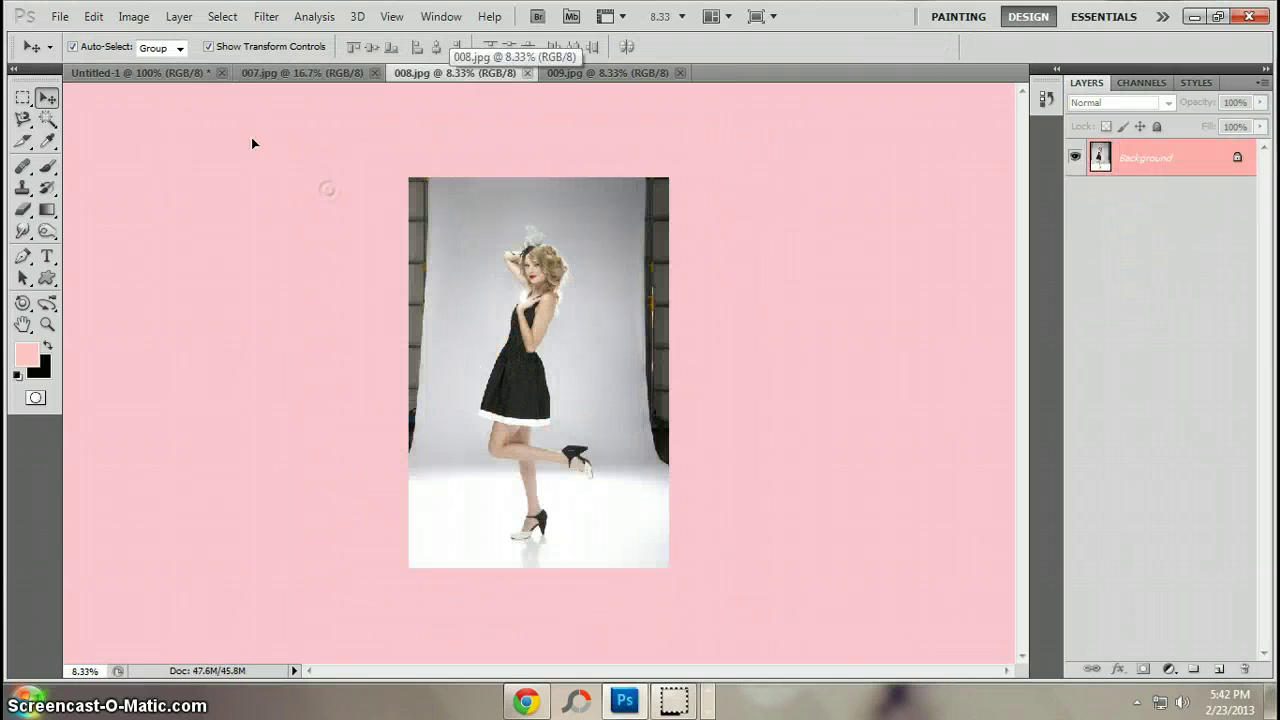
{"action": "left_click_drag", "start_coordinate": [252, 143], "coordinate": [415, 248]}
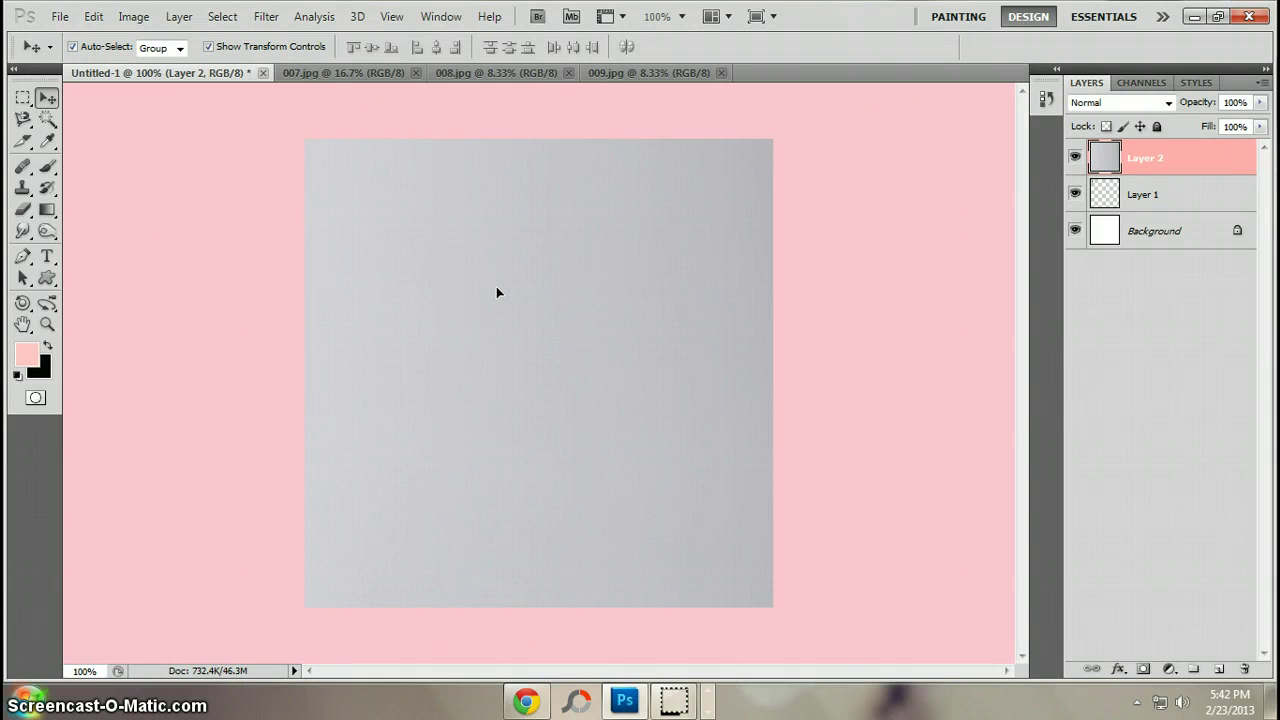
{"action": "key", "text": "ctrl+t"}
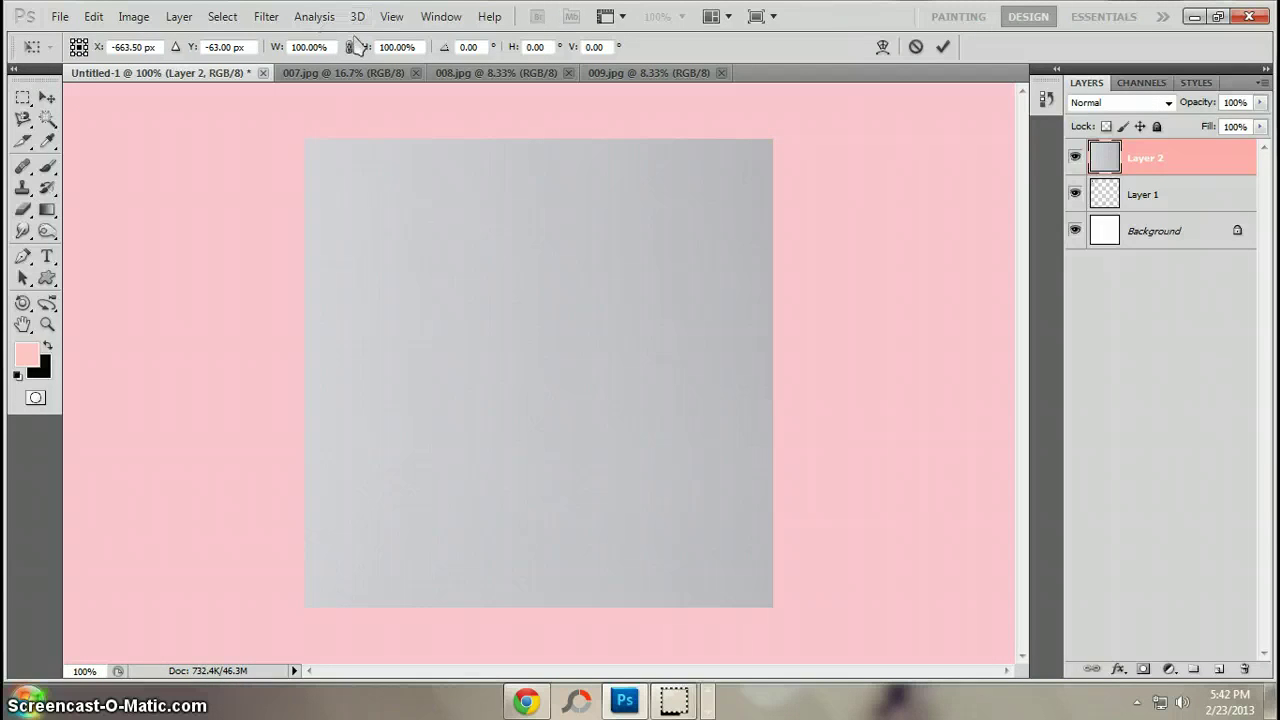
{"action": "left_click_drag", "start_coordinate": [275, 50], "coordinate": [190, 108]}
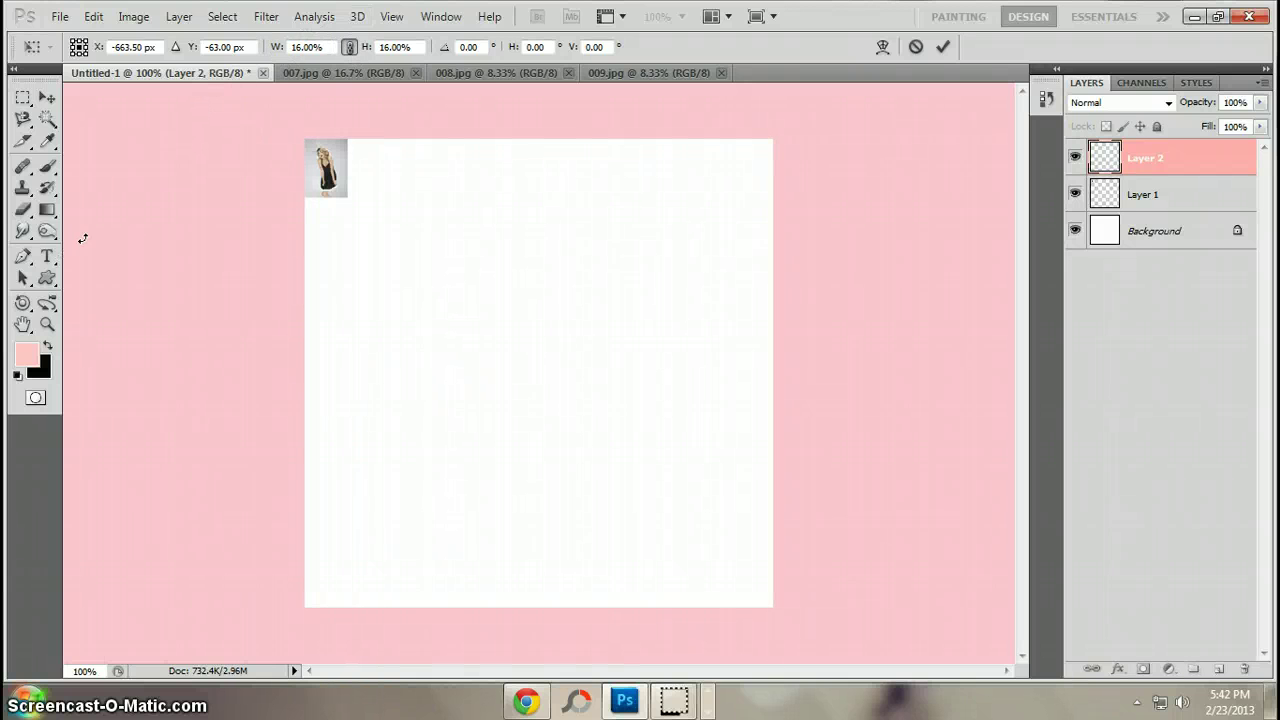
{"action": "left_click_drag", "start_coordinate": [278, 51], "coordinate": [282, 51]}
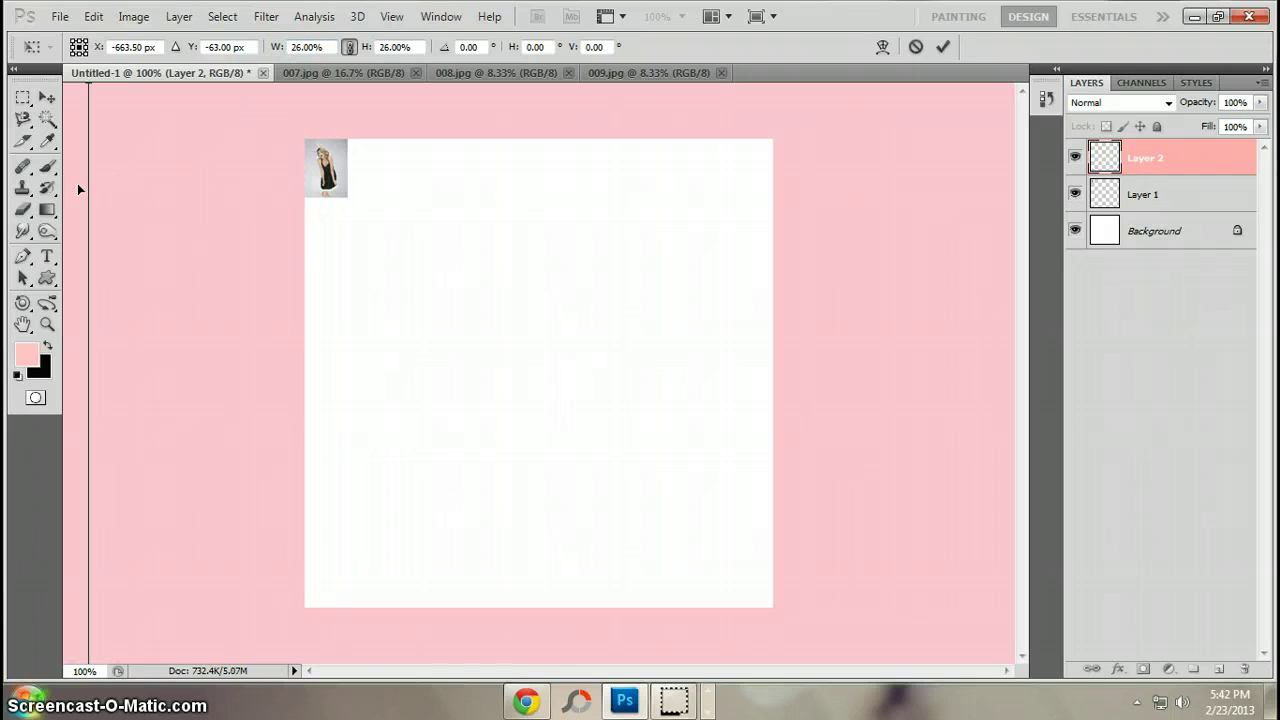
{"action": "left_click_drag", "start_coordinate": [77, 183], "coordinate": [640, 189]}
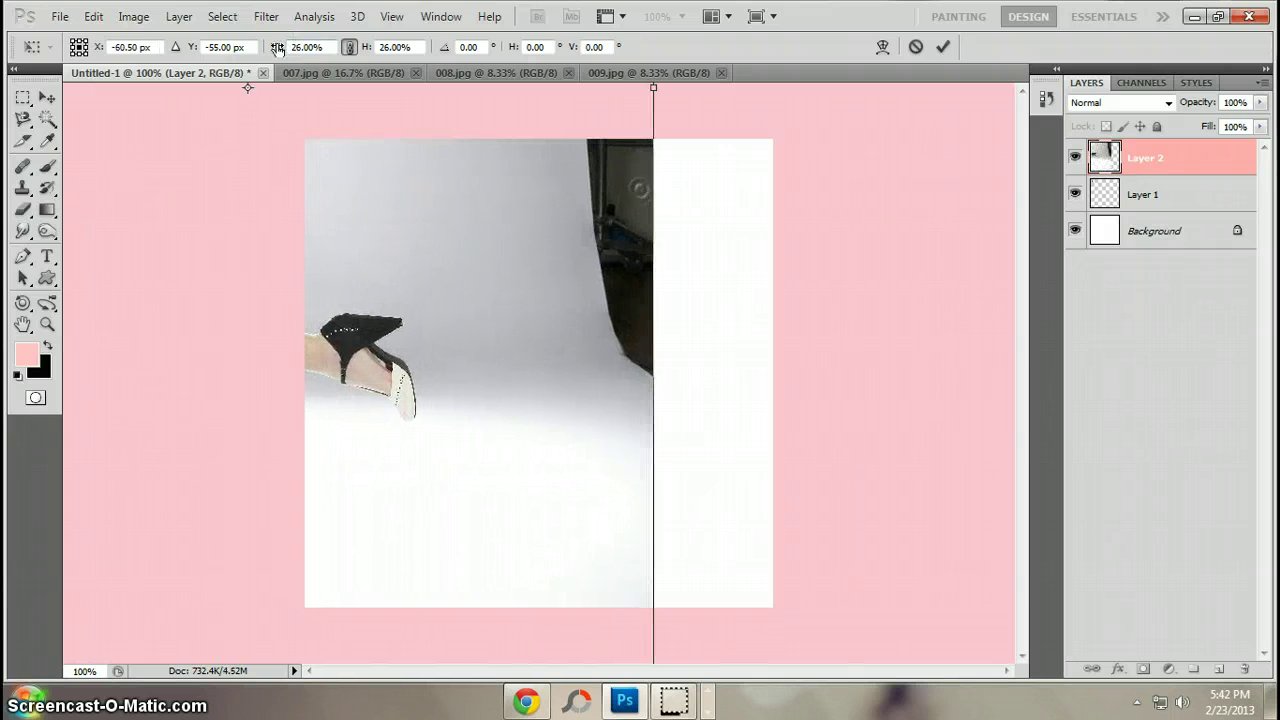
{"action": "left_click_drag", "start_coordinate": [278, 49], "coordinate": [260, 61]}
{"action": "left_click_drag", "start_coordinate": [208, 154], "coordinate": [464, 371]}
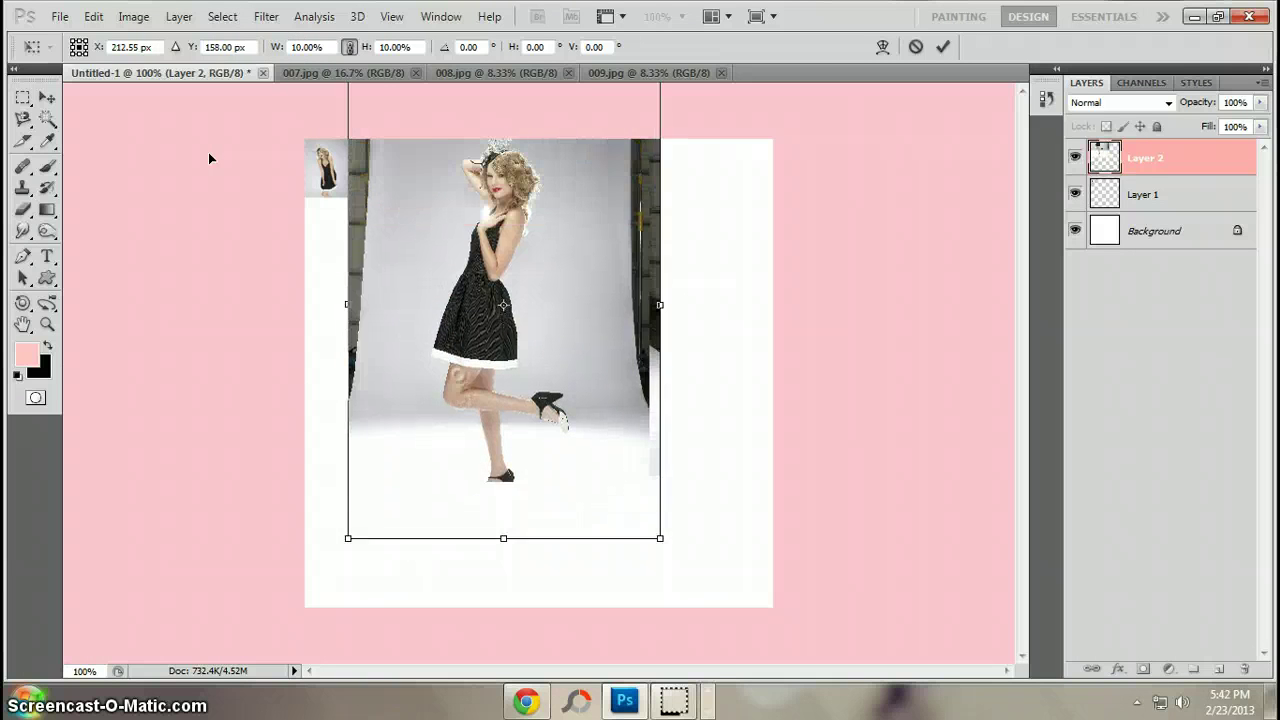
{"action": "mouse_move", "coordinate": [278, 48]}
{"action": "left_mouse_down"}
{"action": "mouse_move", "coordinate": [267, 62]}
{"action": "mouse_move", "coordinate": [273, 52]}
{"action": "left_mouse_up"}
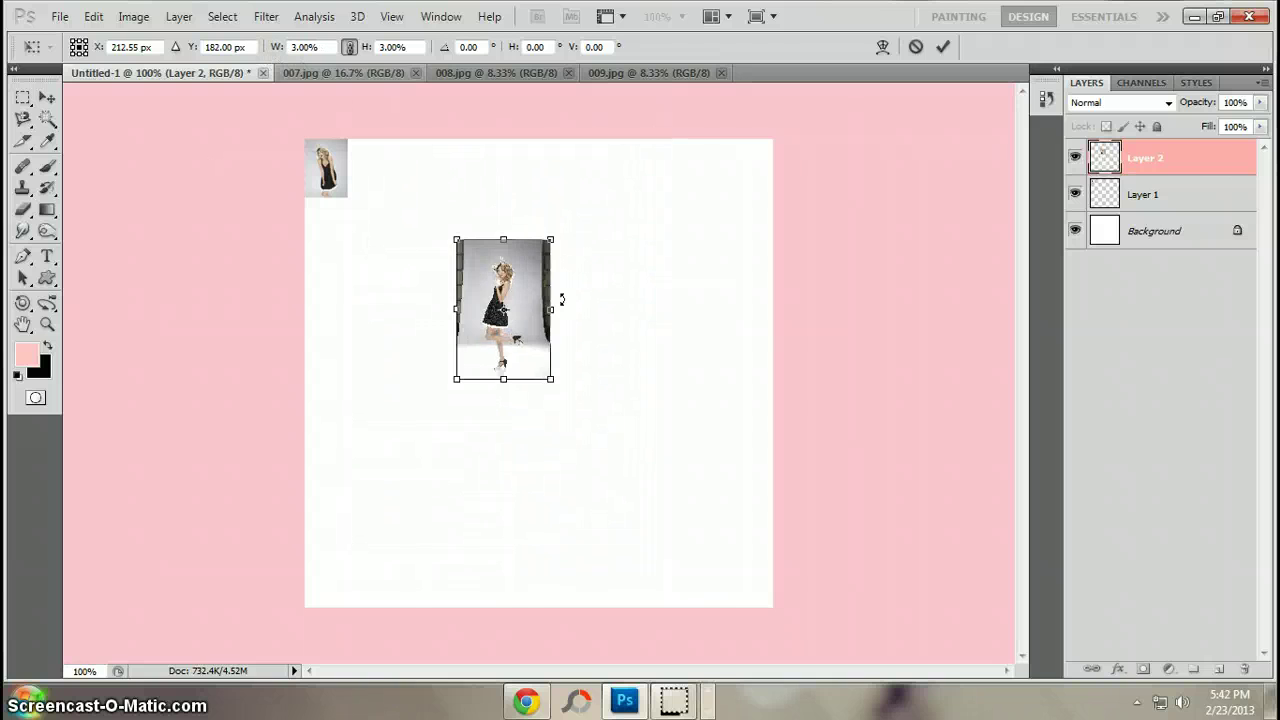
Step: Shrink the 008 photo to match the first thumbnail's size and place it beside the first, offset half a thumbnail downward
{"action": "left_click_drag", "start_coordinate": [545, 290], "coordinate": [389, 190]}
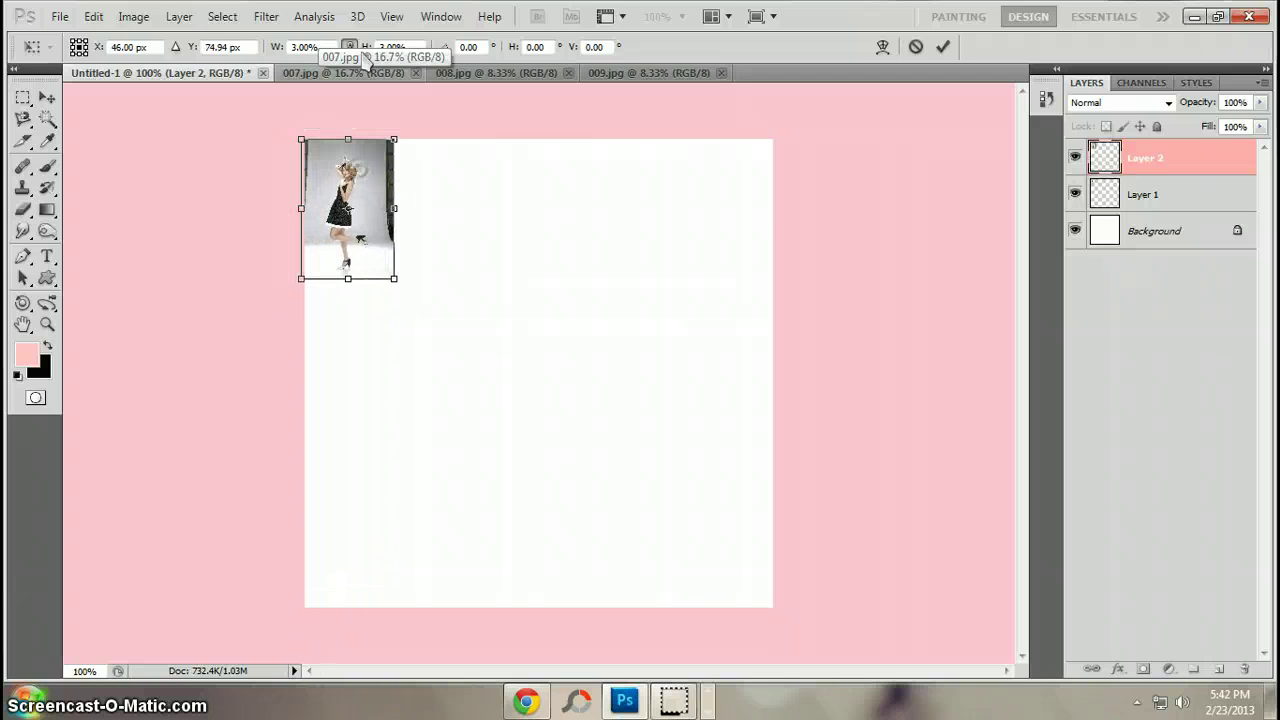
{"action": "left_click_drag", "start_coordinate": [394, 278], "coordinate": [380, 206]}
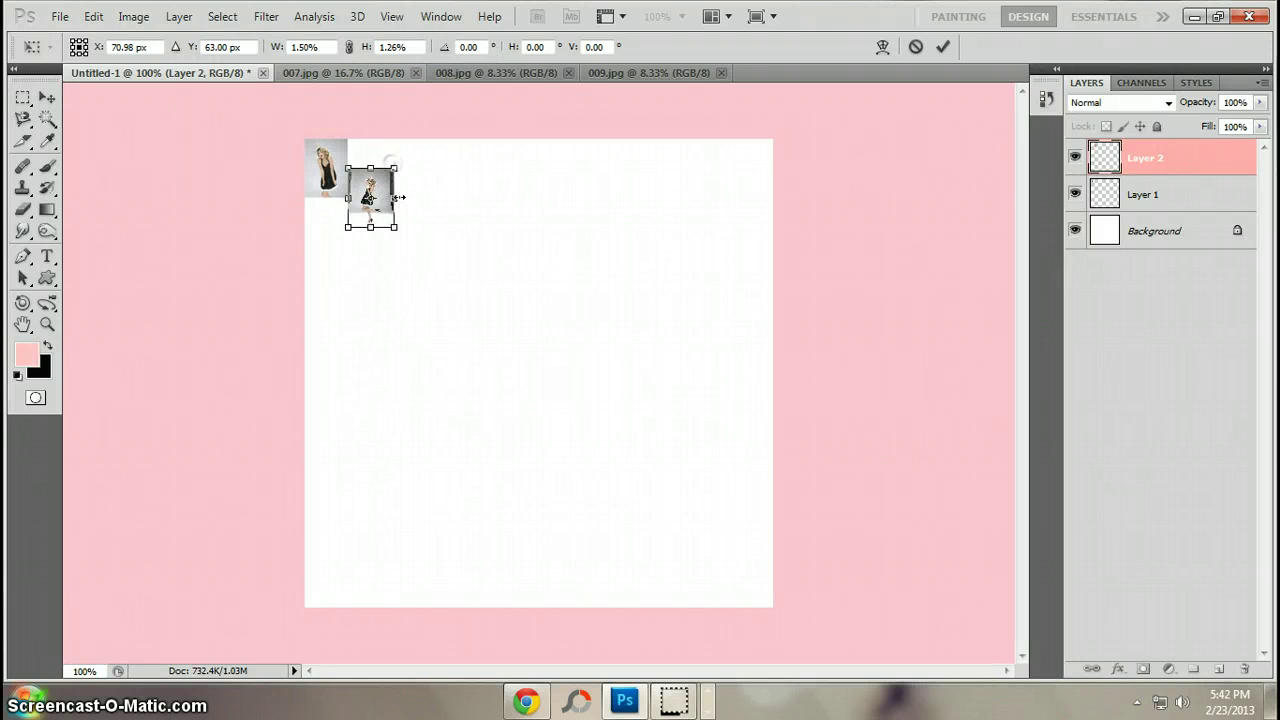
{"action": "left_click_drag", "start_coordinate": [396, 197], "coordinate": [392, 197]}
{"action": "left_click", "coordinate": [942, 47]}
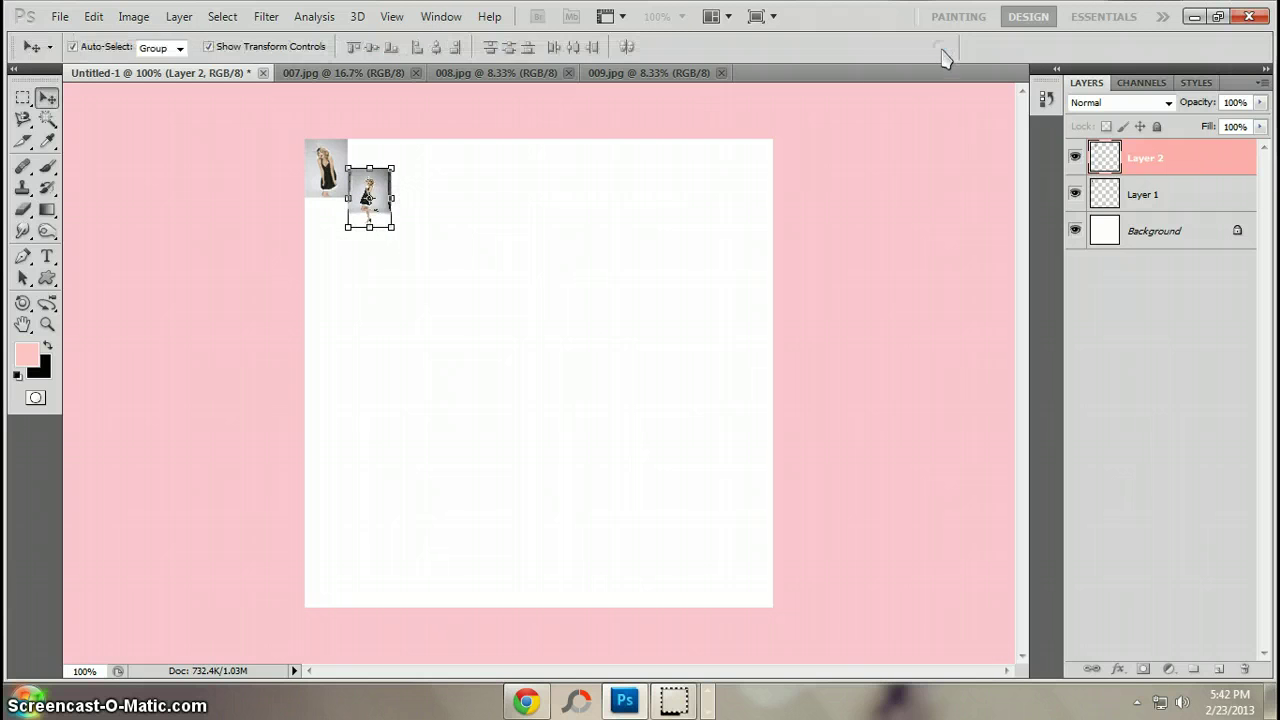
Step: Select both photo thumbnail layers in the canvas's upper-left corner and merge them into one layer
{"action": "left_click", "coordinate": [634, 247]}
{"action": "left_click_drag", "start_coordinate": [453, 262], "coordinate": [278, 105]}
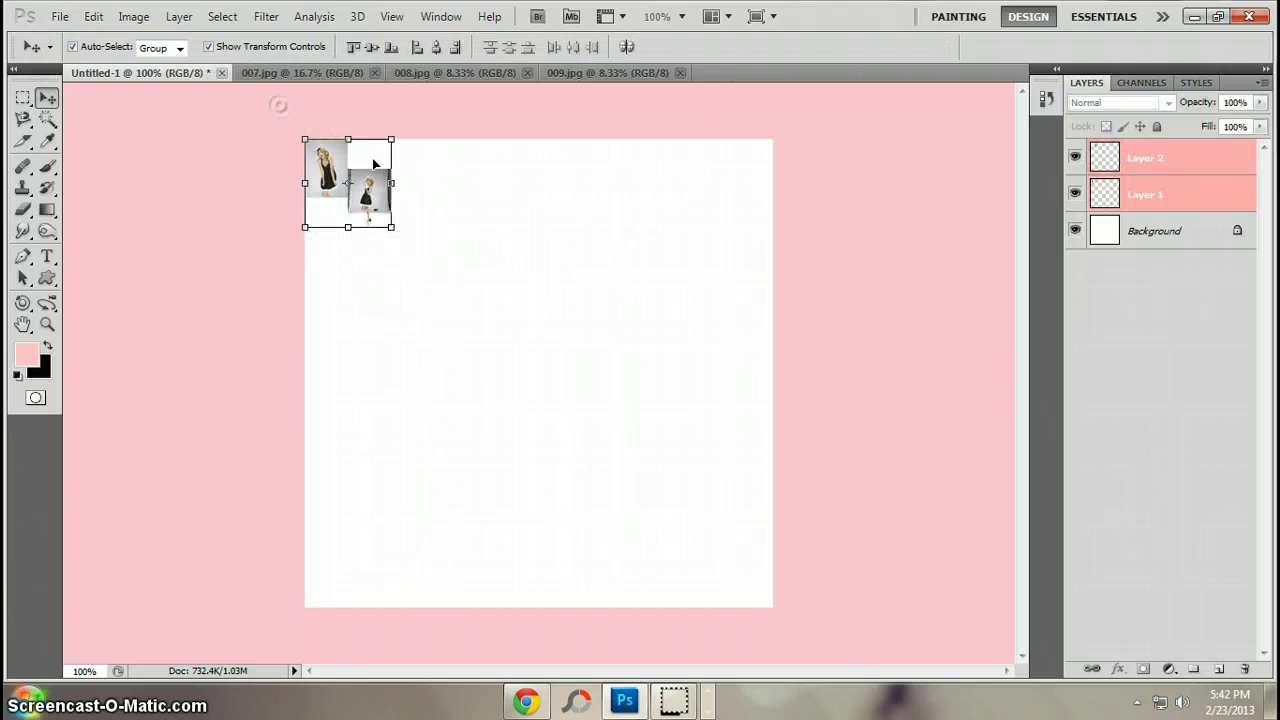
{"action": "right_click", "coordinate": [1153, 179]}
{"action": "left_click", "coordinate": [1125, 556]}
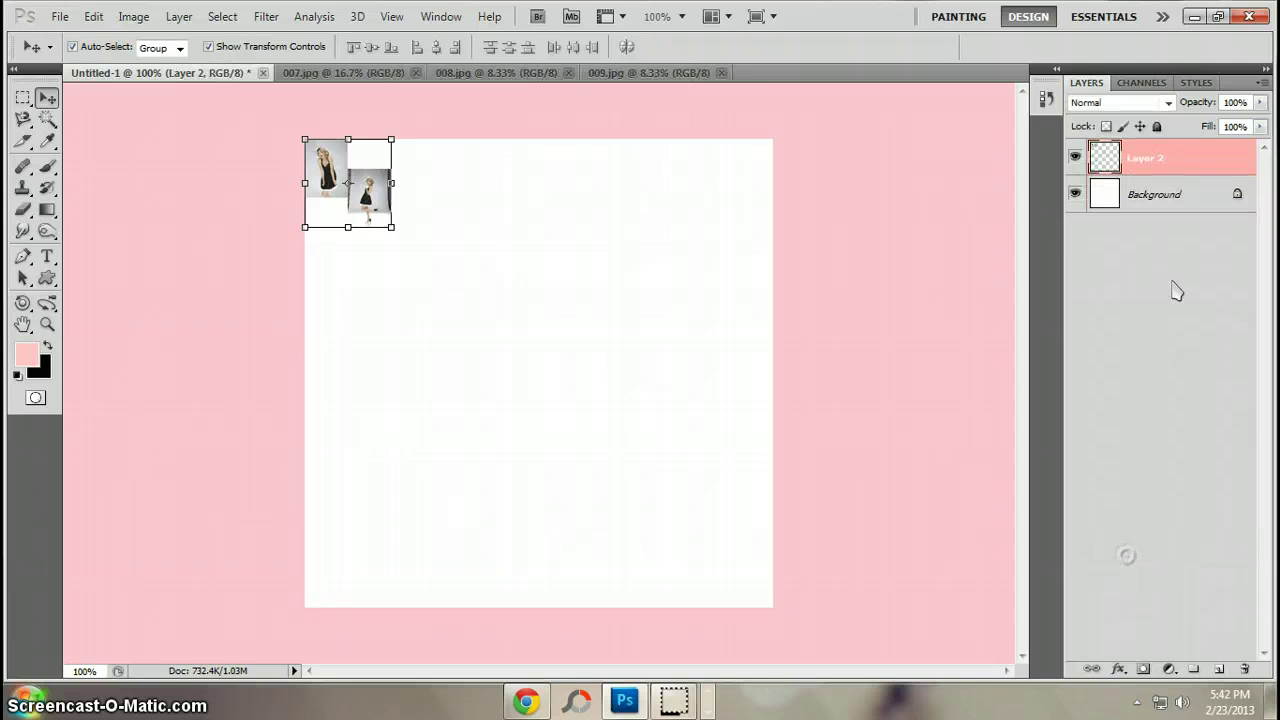
Step: Duplicate the merged thumbnail pair layer three times within the Untitled-1 document, keeping the default names
{"action": "right_click", "coordinate": [1158, 164]}
{"action": "left_click", "coordinate": [1140, 242]}
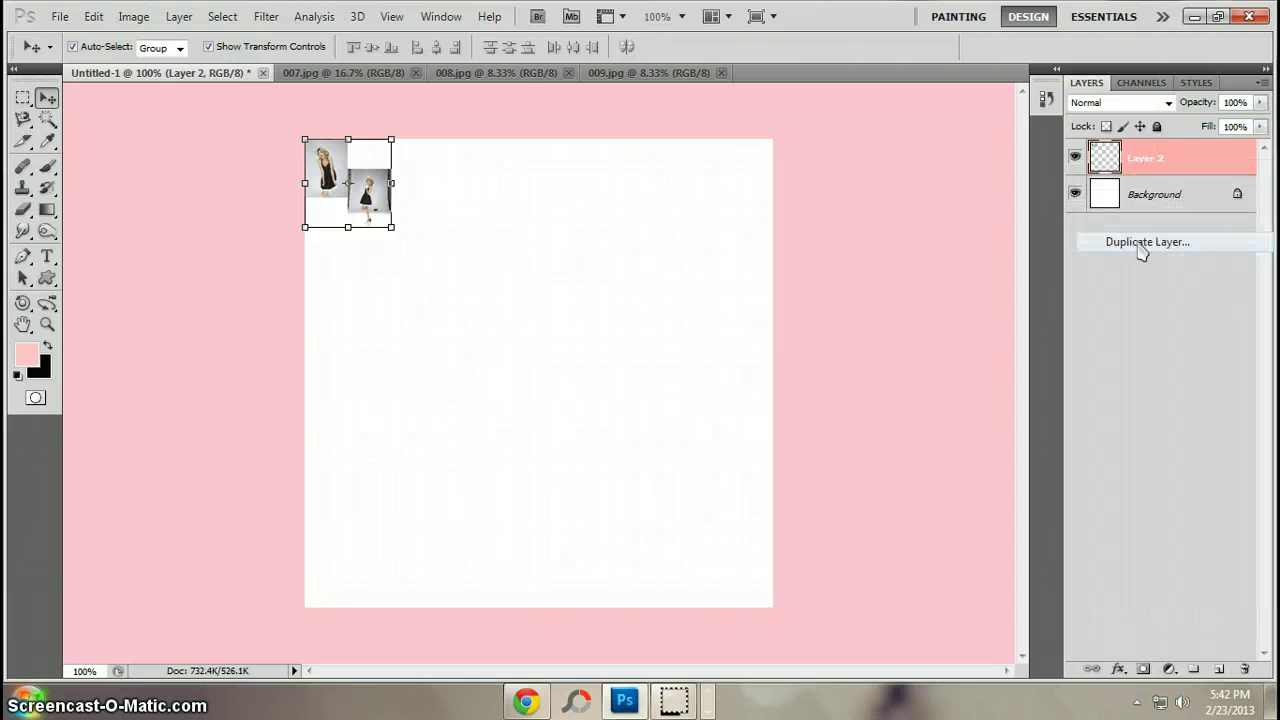
{"action": "left_click", "coordinate": [801, 210]}
{"action": "right_click", "coordinate": [1137, 162]}
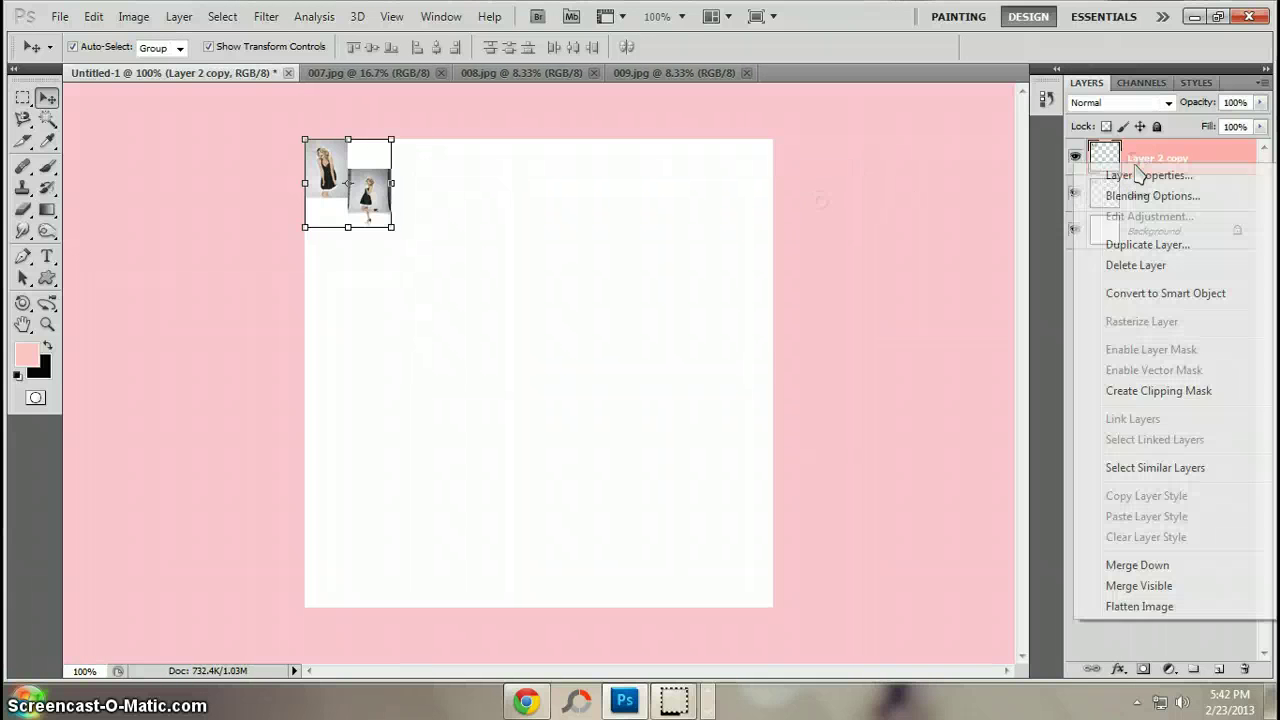
{"action": "left_click", "coordinate": [1143, 244]}
{"action": "left_click", "coordinate": [796, 210]}
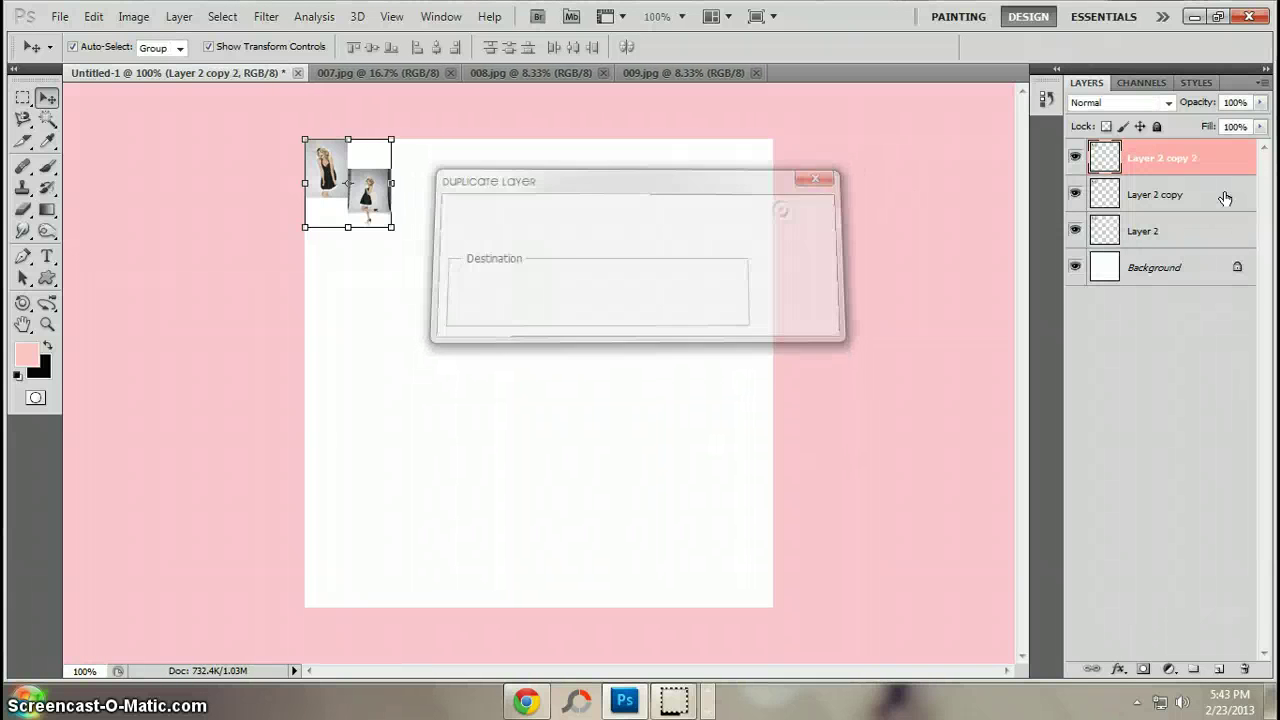
{"action": "right_click", "coordinate": [1188, 166]}
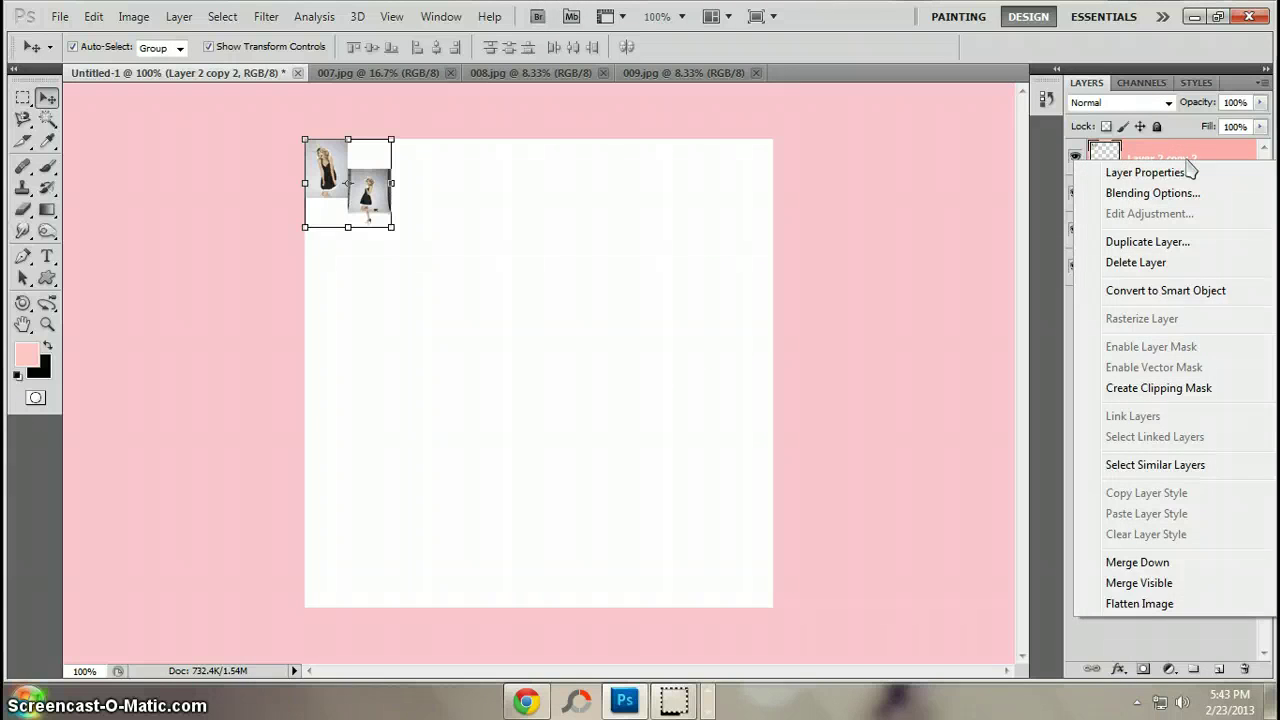
{"action": "left_click", "coordinate": [1140, 242]}
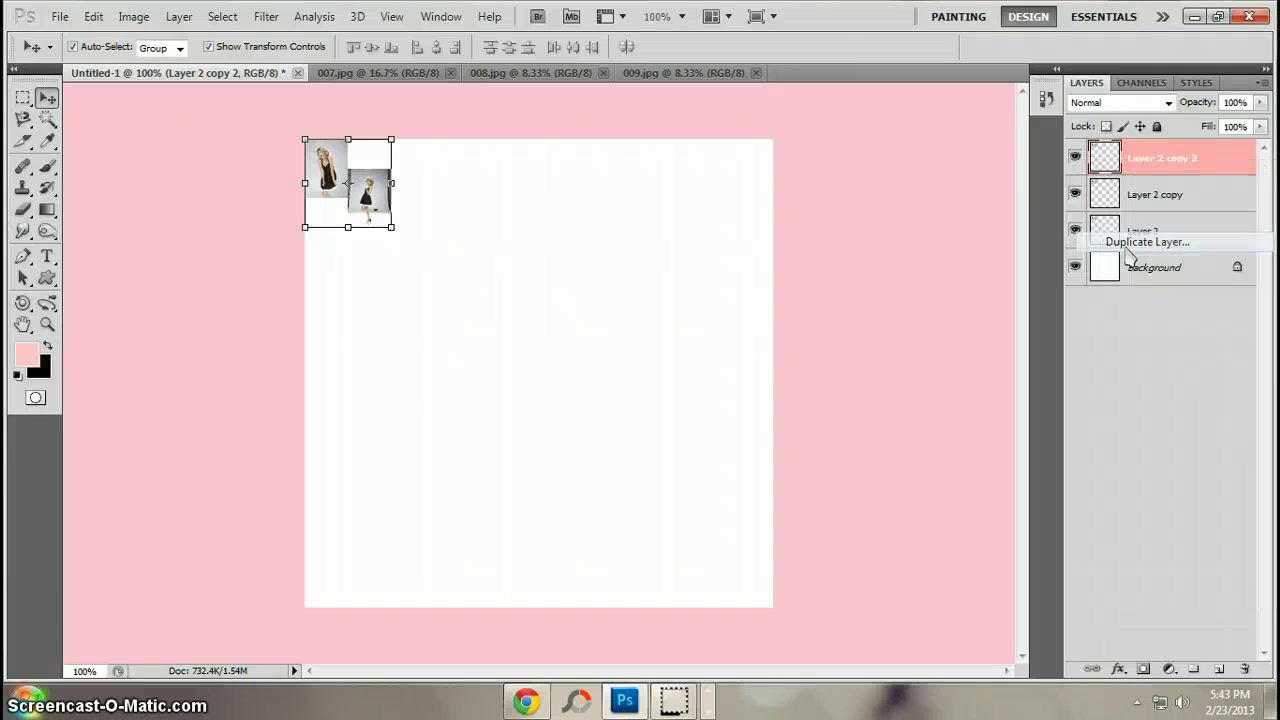
{"action": "left_click", "coordinate": [800, 209]}
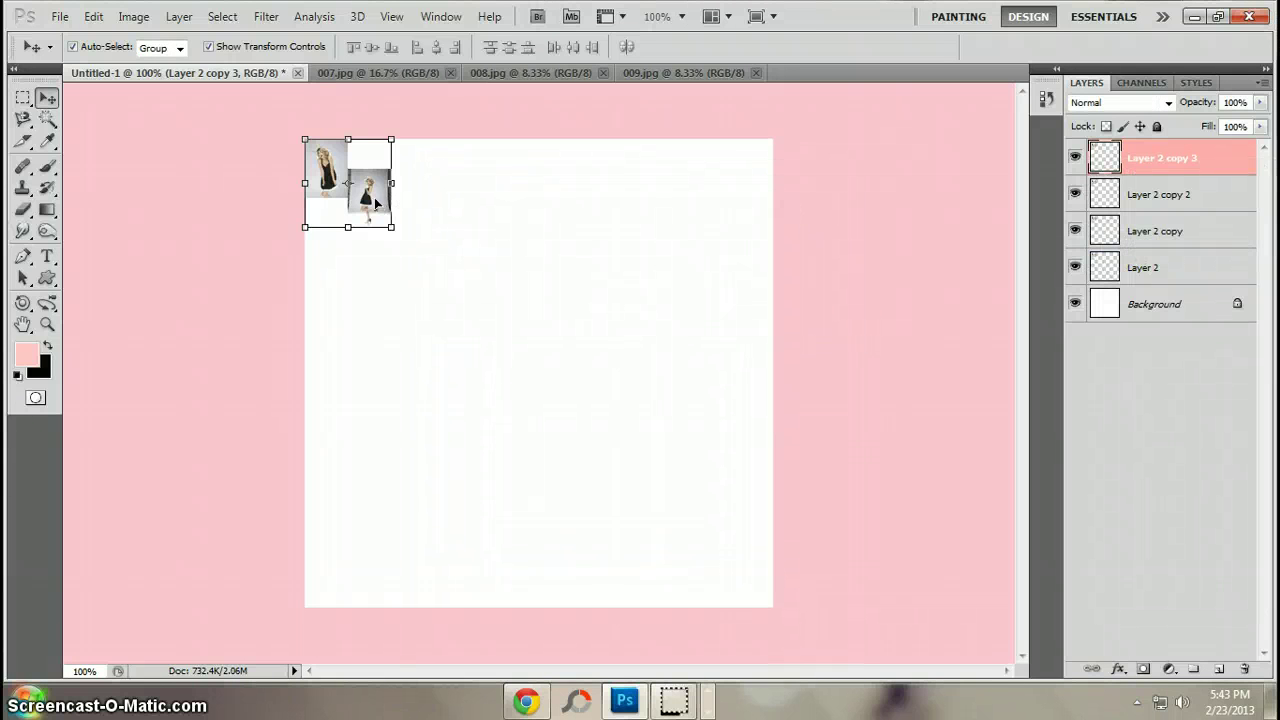
Step: Stack the three duplicates beneath the original pair to form a two-column strip along the canvas's left edge, closing the gaps
{"action": "left_click_drag", "start_coordinate": [374, 197], "coordinate": [370, 338]}
{"action": "left_click", "coordinate": [465, 232]}
{"action": "left_click_drag", "start_coordinate": [323, 264], "coordinate": [323, 275]}
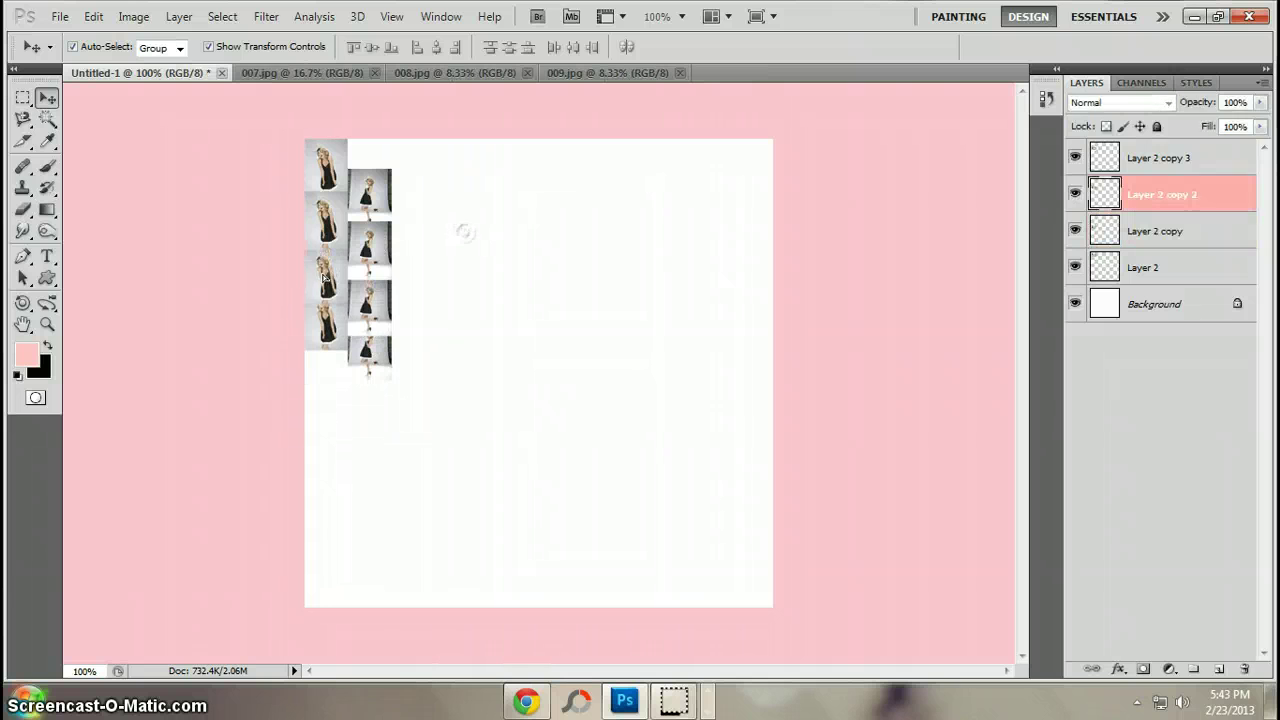
{"action": "left_click", "coordinate": [502, 319]}
{"action": "left_click_drag", "start_coordinate": [371, 350], "coordinate": [371, 362]}
{"action": "mouse_move", "coordinate": [365, 189]}
{"action": "left_mouse_down"}
{"action": "mouse_move", "coordinate": [366, 207]}
{"action": "mouse_move", "coordinate": [362, 172]}
{"action": "left_mouse_up"}
Step: Select the four stacked thumbnail-pair layers and merge them into a single strip layer
{"action": "left_click", "coordinate": [497, 337]}
{"action": "left_click_drag", "start_coordinate": [472, 397], "coordinate": [163, 16]}
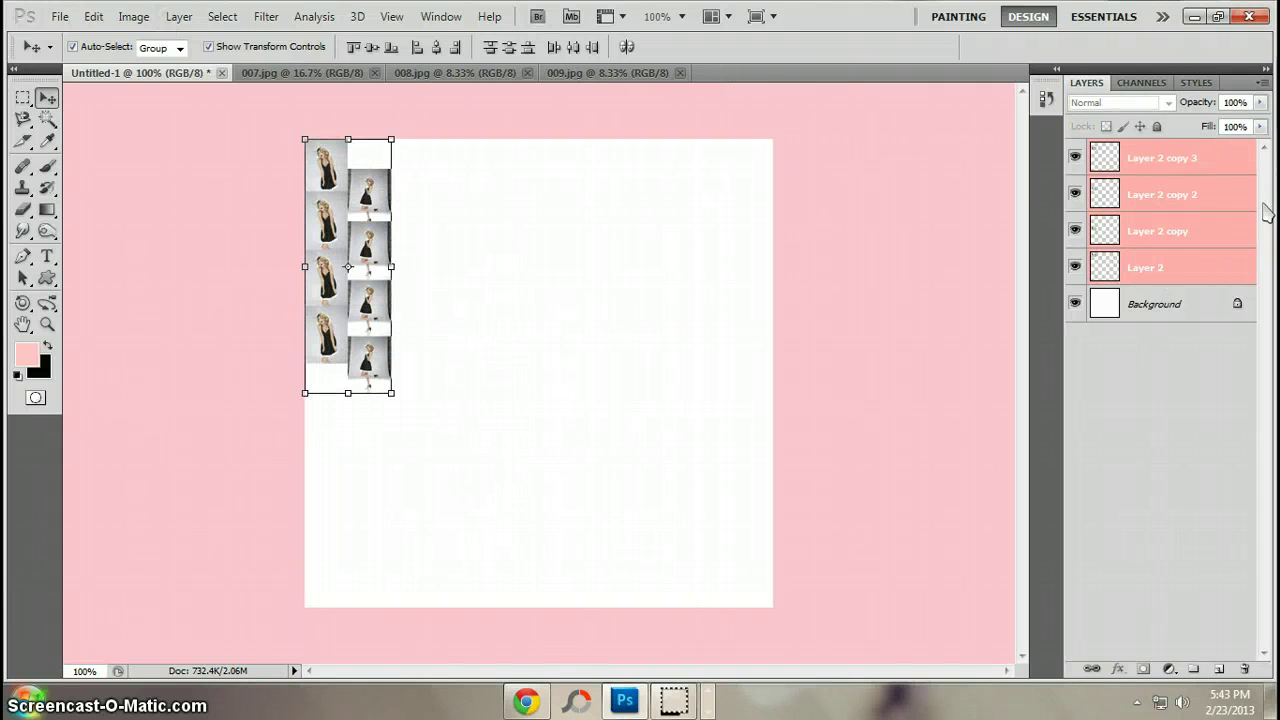
{"action": "right_click", "coordinate": [1214, 194]}
{"action": "left_click", "coordinate": [1147, 578]}
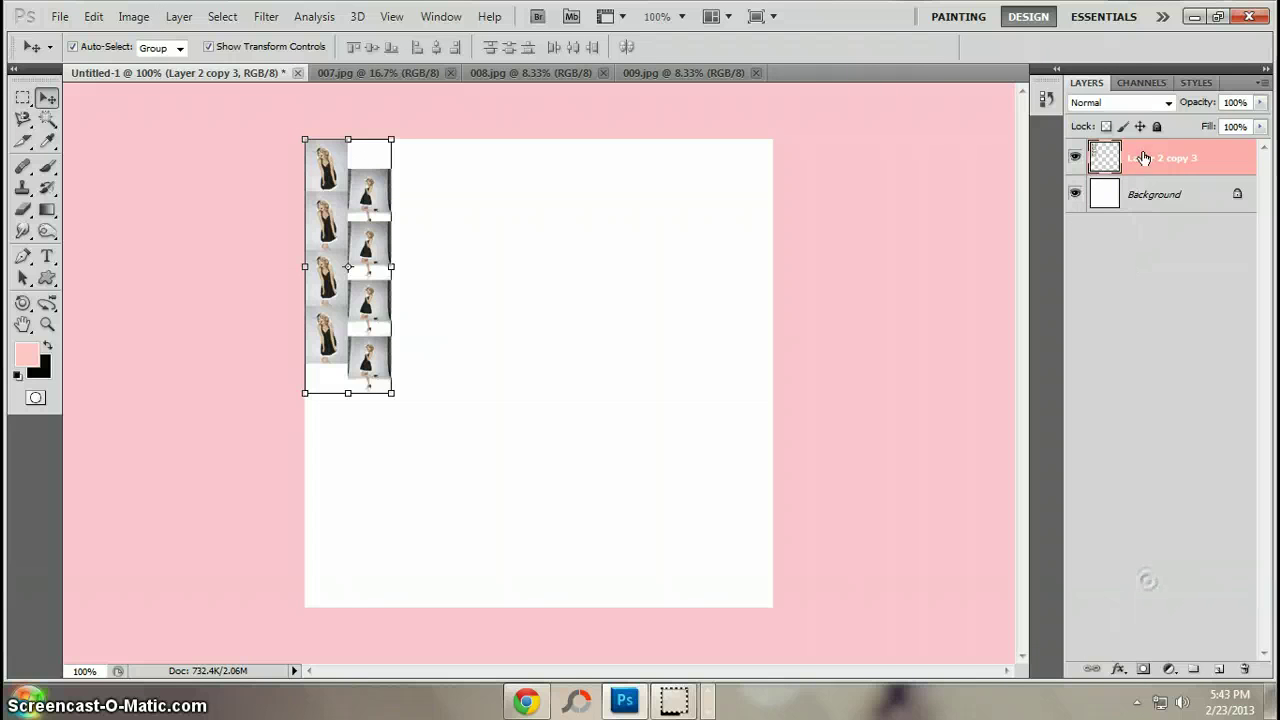
Step: Duplicate the photo strip, place the copy directly below it down to the canvas's lower edge, and merge the two layers
{"action": "right_click", "coordinate": [1143, 158]}
{"action": "left_click", "coordinate": [1145, 229]}
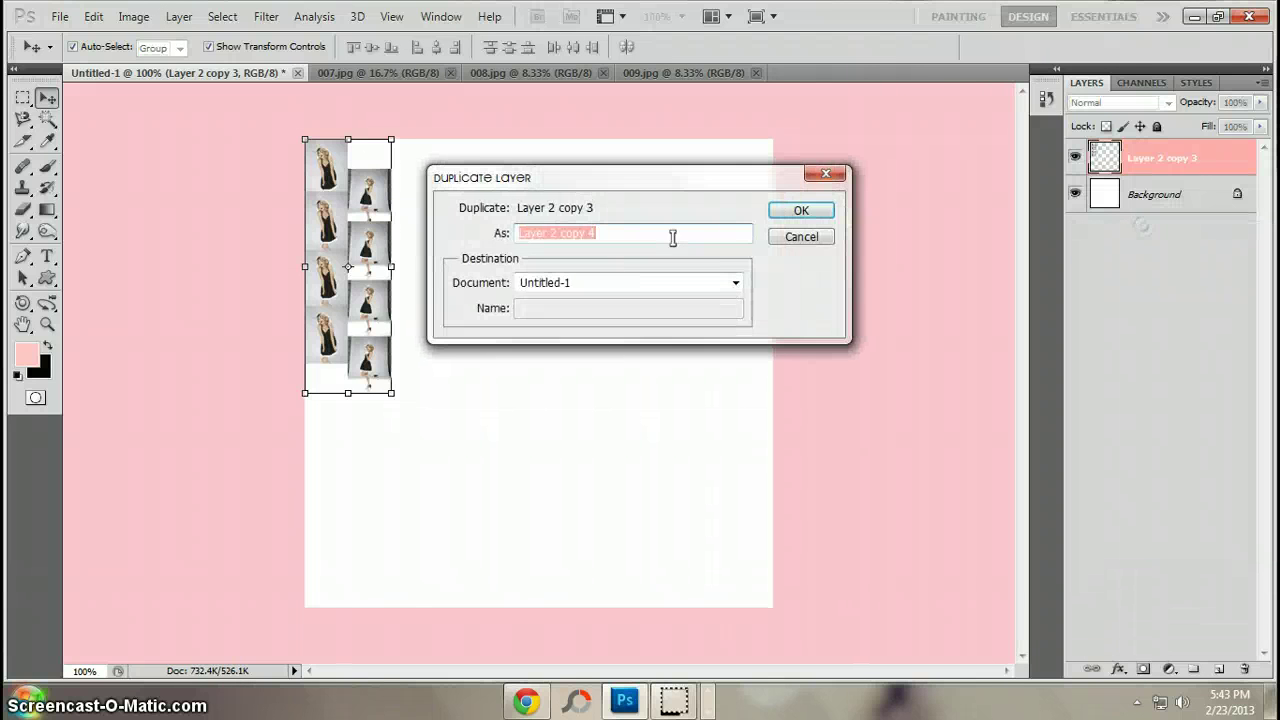
{"action": "left_click", "coordinate": [801, 210]}
{"action": "left_click_drag", "start_coordinate": [366, 202], "coordinate": [365, 420]}
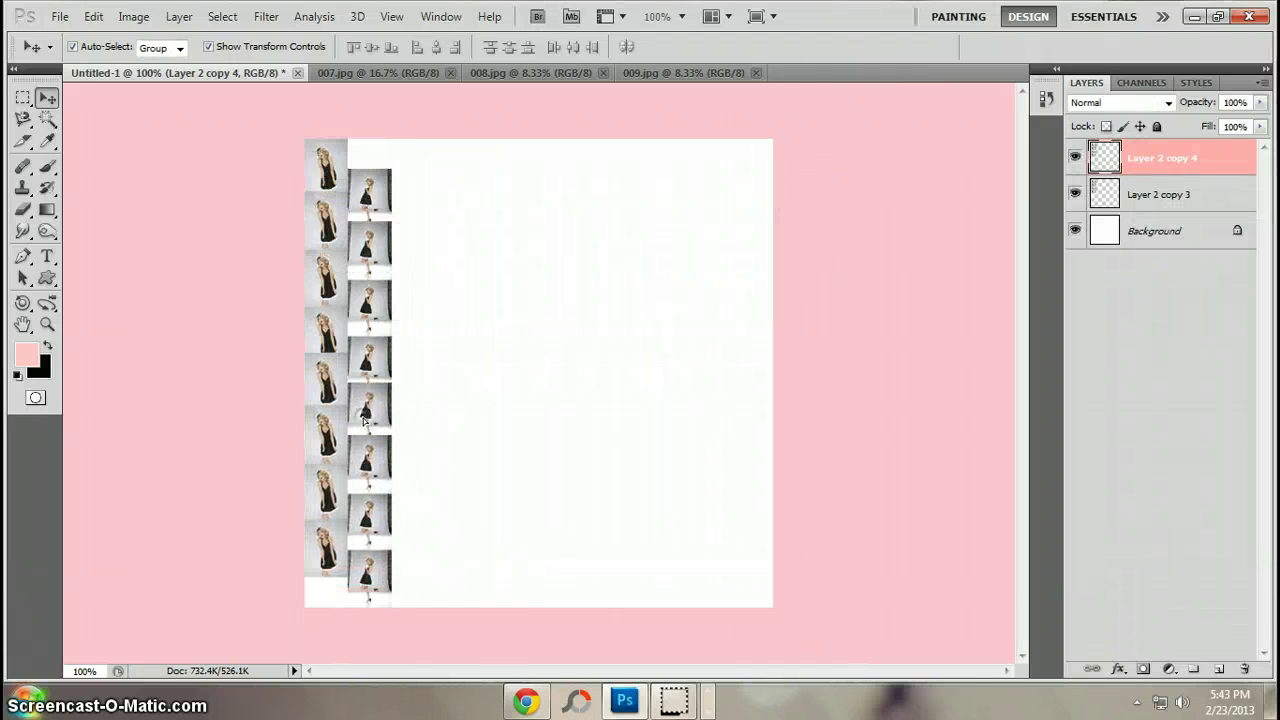
{"action": "left_click", "coordinate": [547, 472]}
{"action": "left_click_drag", "start_coordinate": [517, 542], "coordinate": [182, 40]}
{"action": "right_click", "coordinate": [1228, 163]}
{"action": "left_click", "coordinate": [1125, 531]}
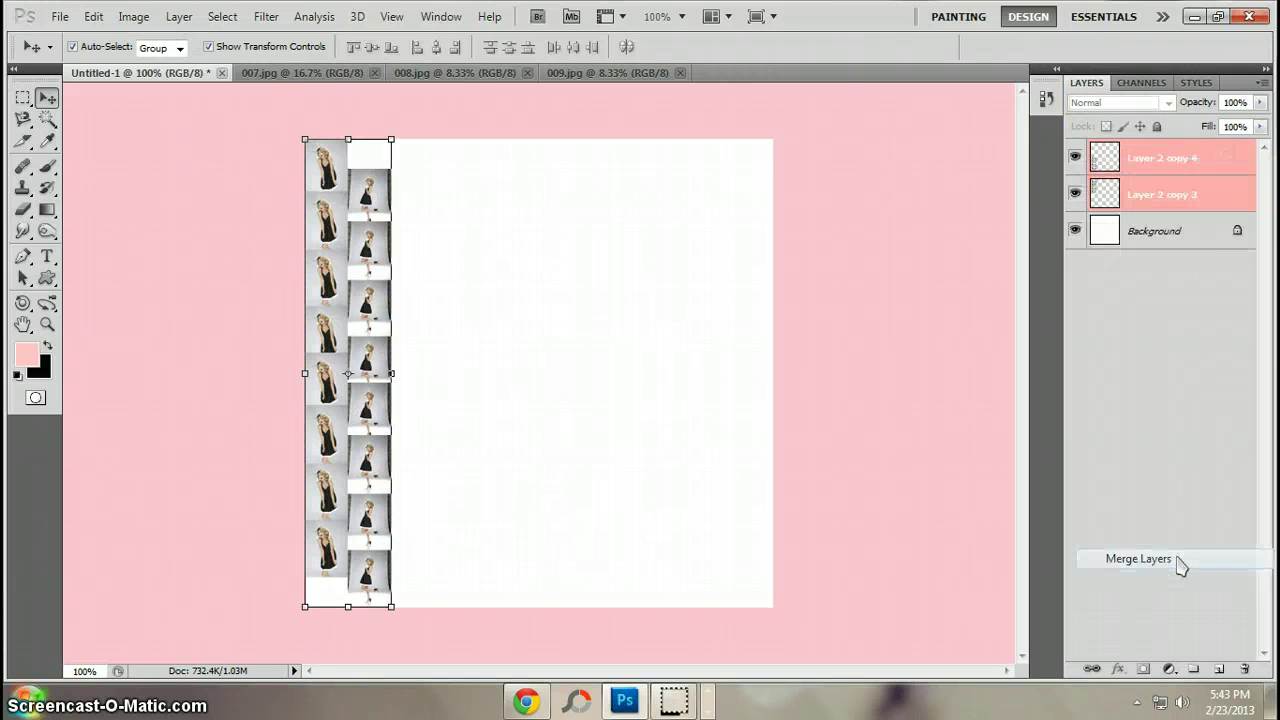
Step: Duplicate the full-height strip, position the copy beneath it to fill the gap at the canvas's lower-left corner, and merge both
{"action": "right_click", "coordinate": [1125, 157]}
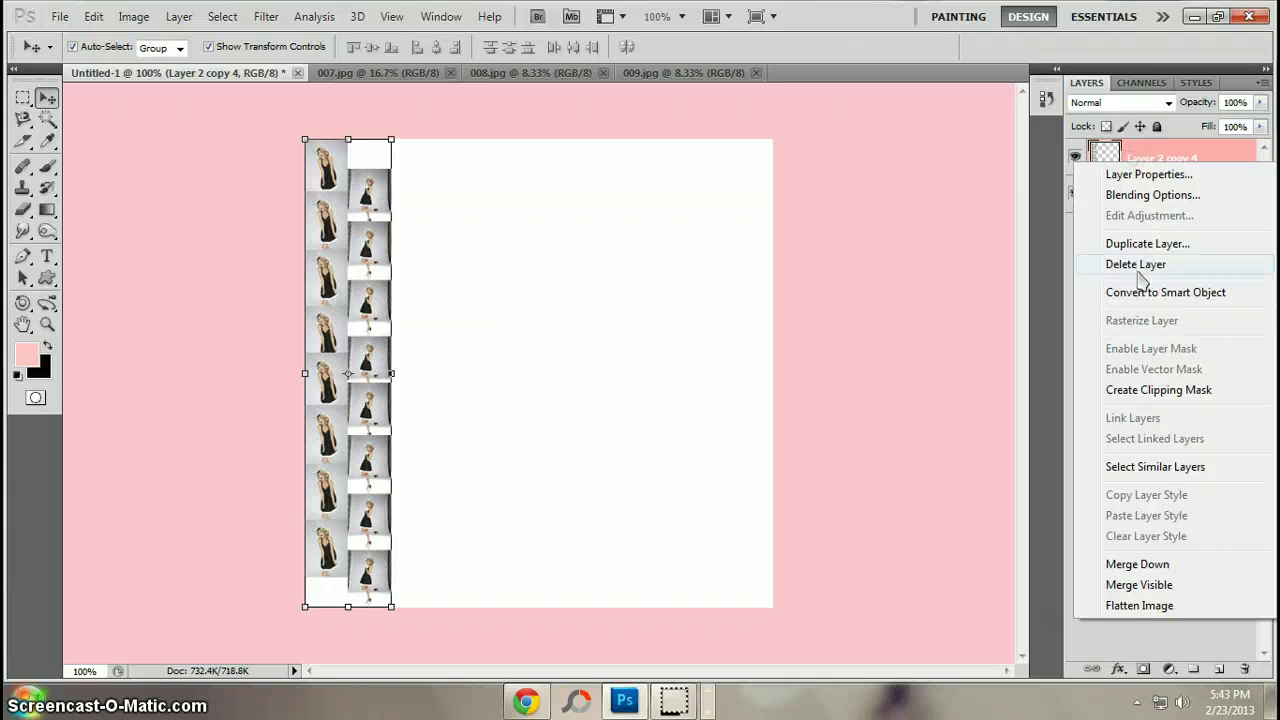
{"action": "left_click", "coordinate": [1140, 243]}
{"action": "left_click", "coordinate": [801, 210]}
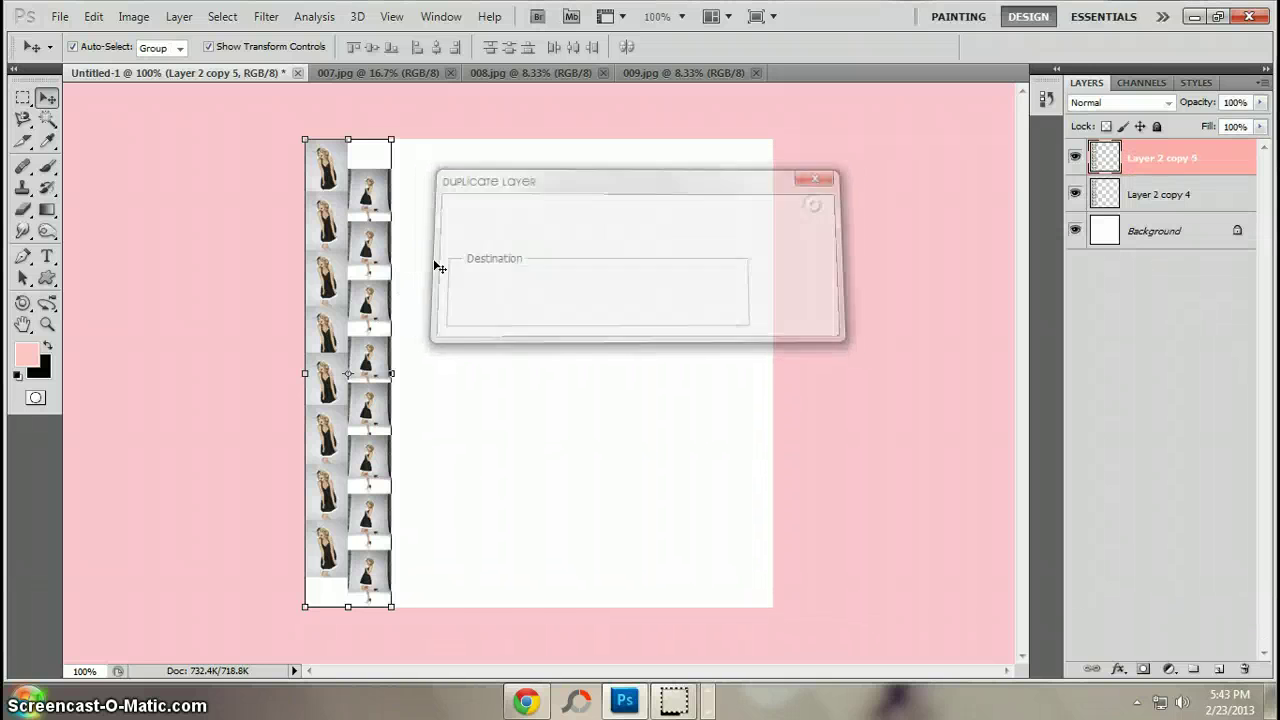
{"action": "left_click_drag", "start_coordinate": [370, 460], "coordinate": [362, 636]}
{"action": "left_click", "coordinate": [456, 492]}
{"action": "left_click_drag", "start_coordinate": [451, 617], "coordinate": [246, 96]}
{"action": "right_click", "coordinate": [1147, 144]}
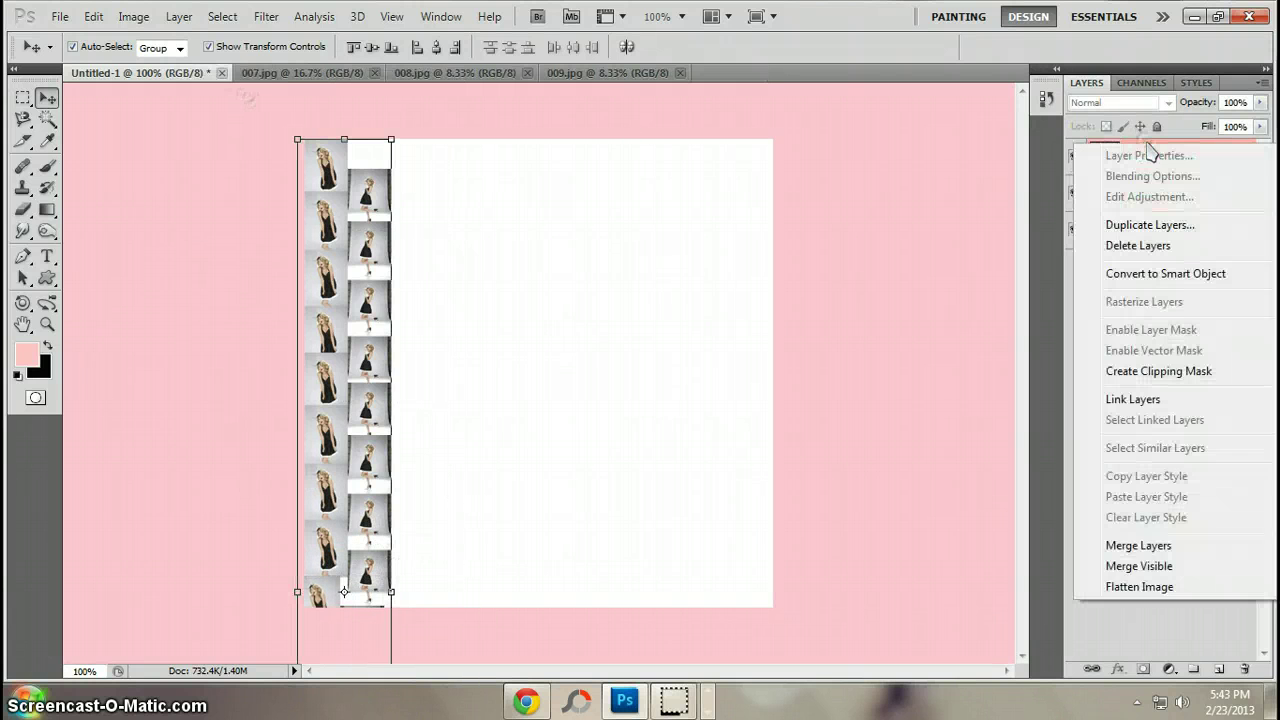
{"action": "left_click", "coordinate": [1135, 547]}
Step: Duplicate the extended strip, move the copy up and one column right to fill the gap above the second column, and merge both
{"action": "right_click", "coordinate": [1138, 152]}
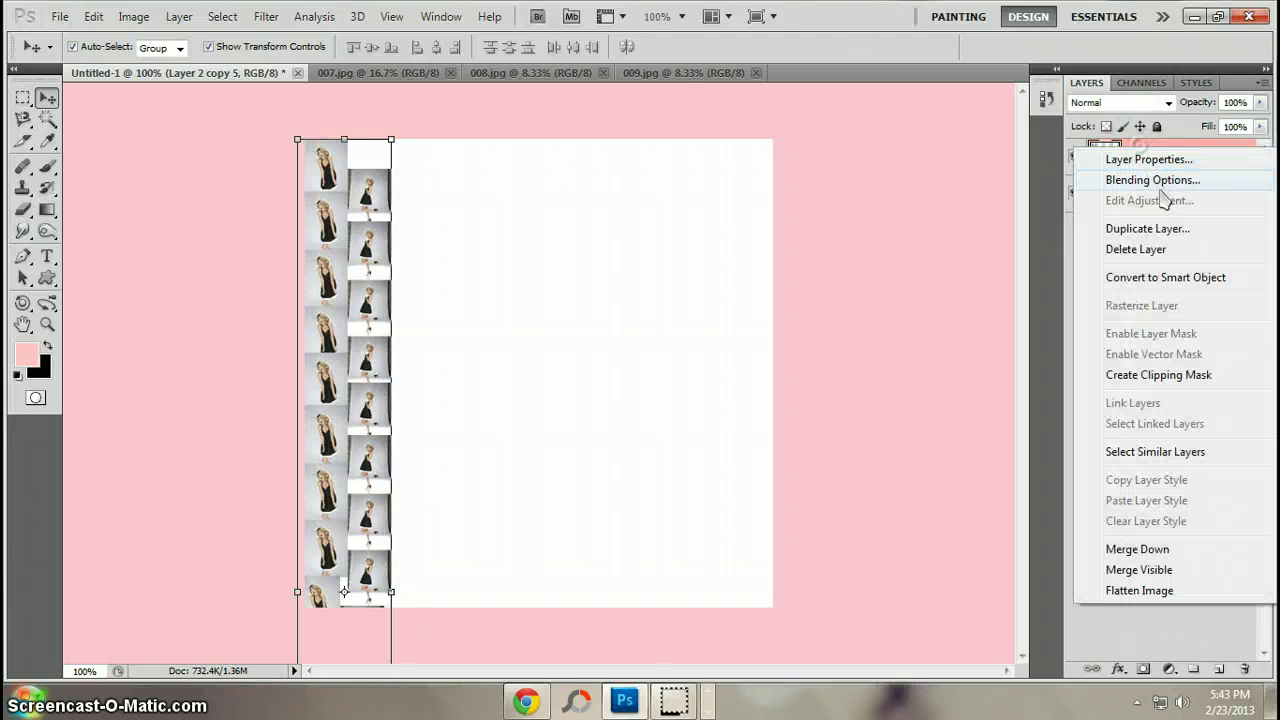
{"action": "left_click", "coordinate": [1150, 223]}
{"action": "left_click", "coordinate": [796, 214]}
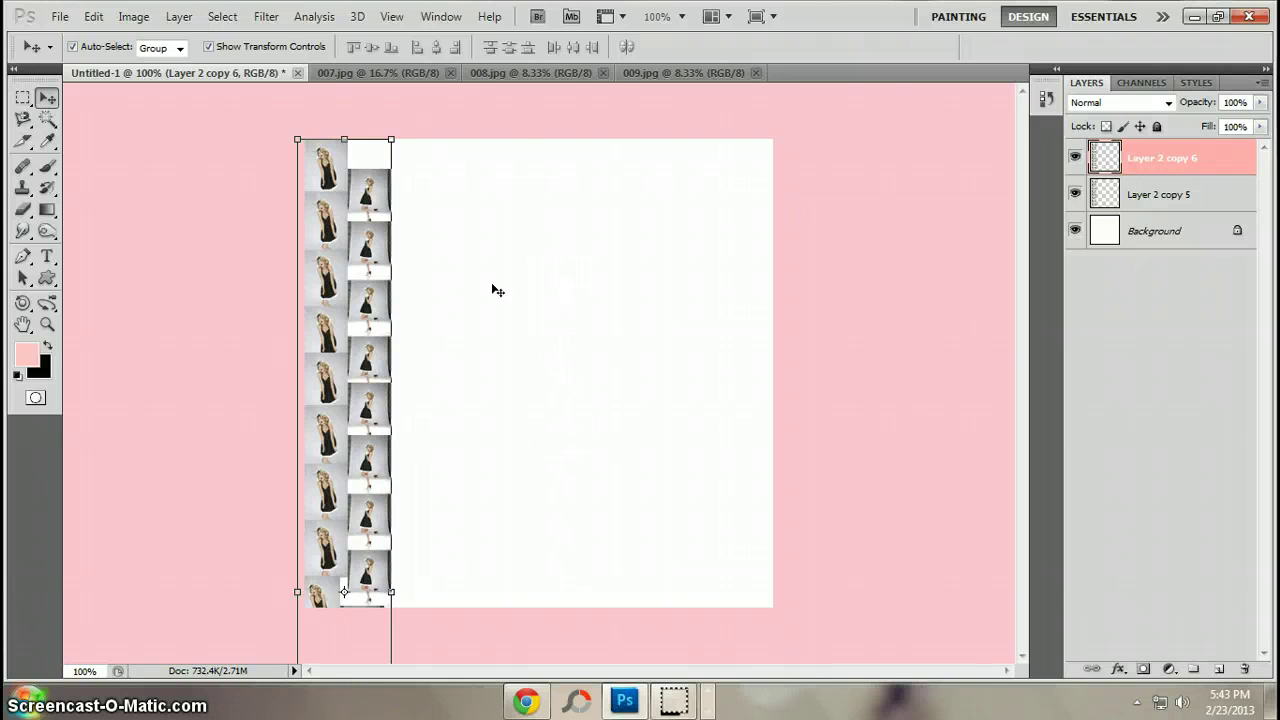
{"action": "left_click_drag", "start_coordinate": [367, 520], "coordinate": [398, 105]}
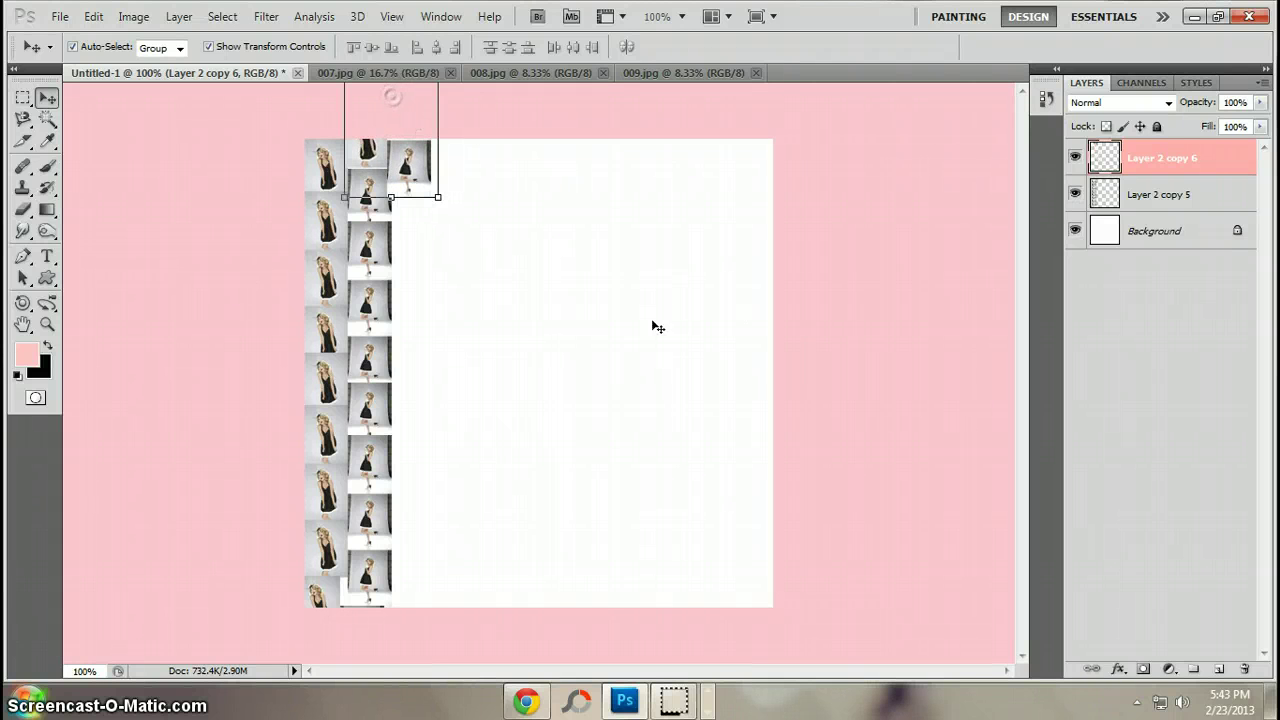
{"action": "left_click", "coordinate": [600, 470]}
{"action": "left_click_drag", "start_coordinate": [545, 618], "coordinate": [258, 50]}
{"action": "right_click", "coordinate": [1237, 174]}
{"action": "left_click", "coordinate": [1108, 548]}
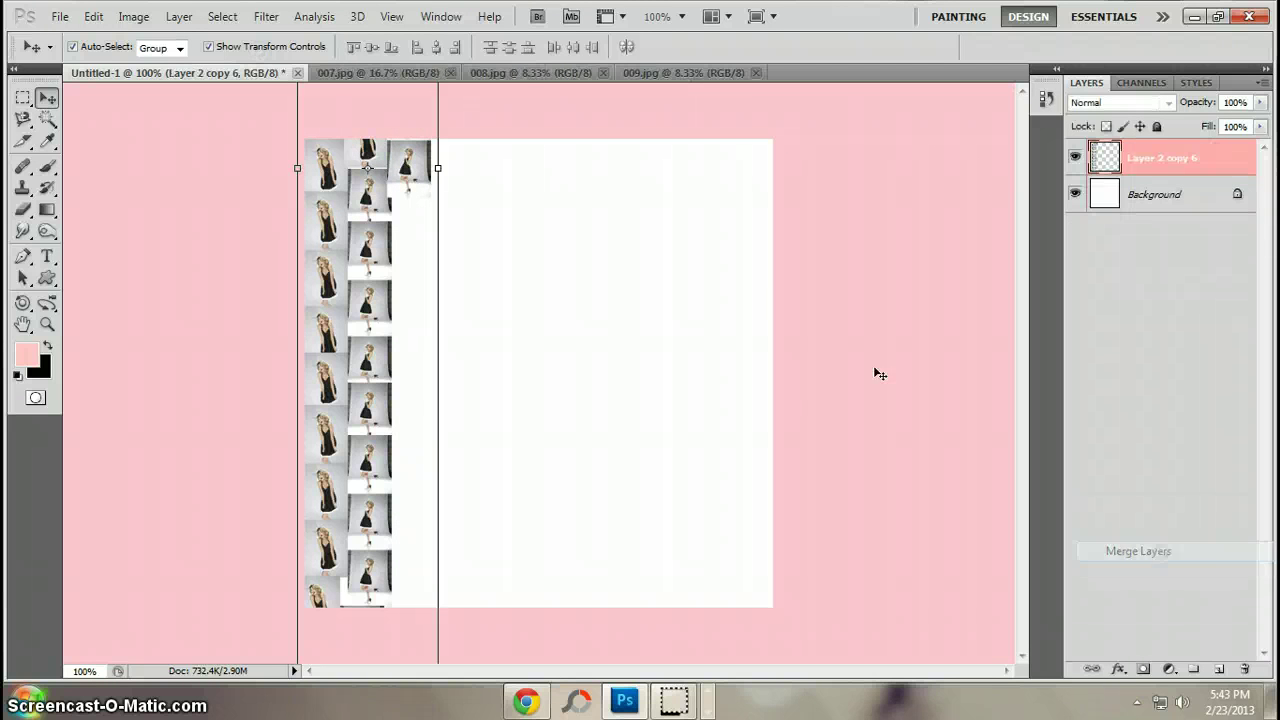
Step: Duplicate the merged pattern, shift the copy two columns right to fill the third and fourth columns, and merge both layers
{"action": "right_click", "coordinate": [1152, 152]}
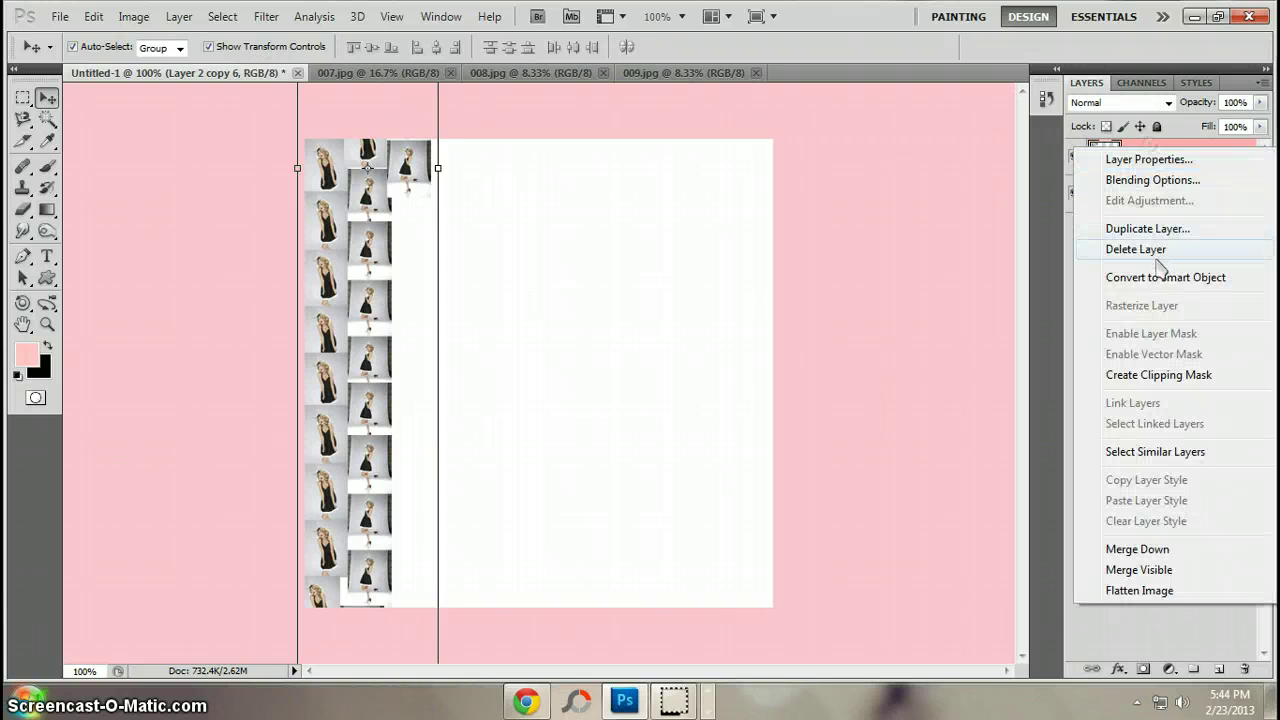
{"action": "left_click", "coordinate": [1147, 229]}
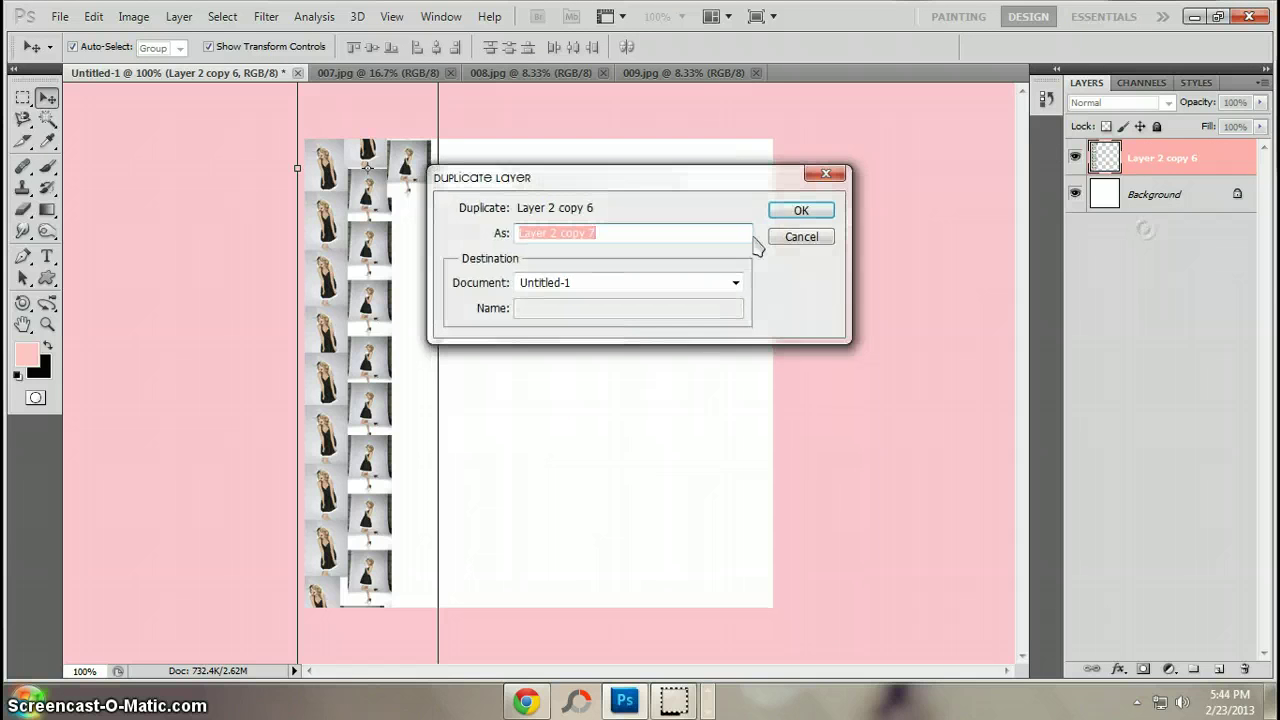
{"action": "left_click", "coordinate": [808, 209]}
{"action": "left_click_drag", "start_coordinate": [418, 210], "coordinate": [485, 232]}
{"action": "left_click_drag", "start_coordinate": [670, 565], "coordinate": [247, 99]}
{"action": "right_click", "coordinate": [1158, 158]}
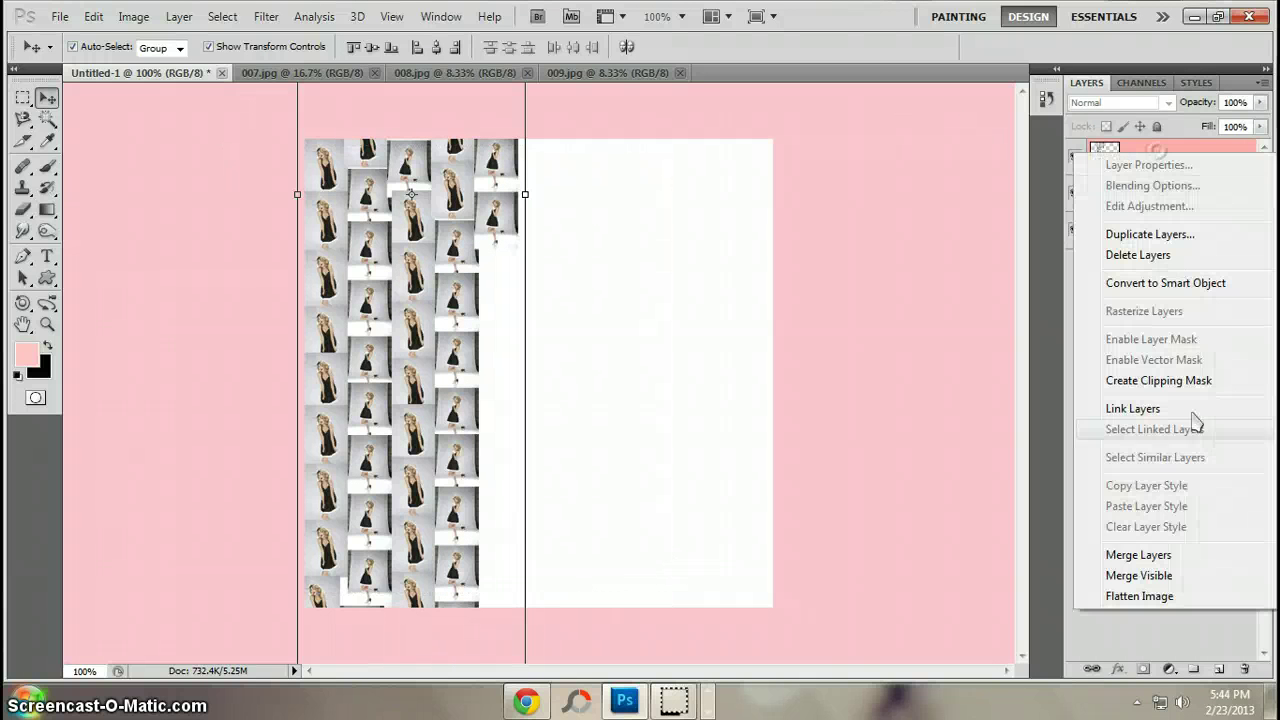
{"action": "left_click", "coordinate": [1132, 555]}
Step: Duplicate the four-column pattern, place the copy four columns to the right, and merge the two layers
{"action": "right_click", "coordinate": [1132, 152]}
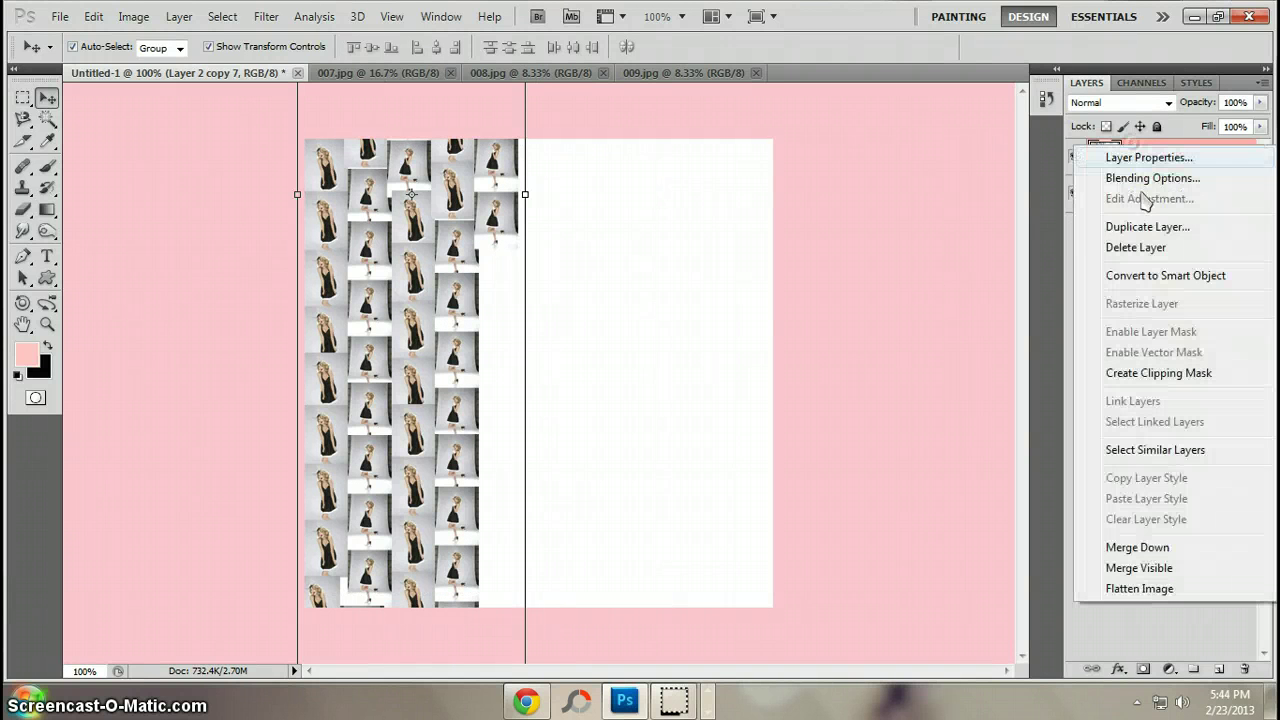
{"action": "left_click", "coordinate": [1150, 222]}
{"action": "left_click", "coordinate": [801, 210]}
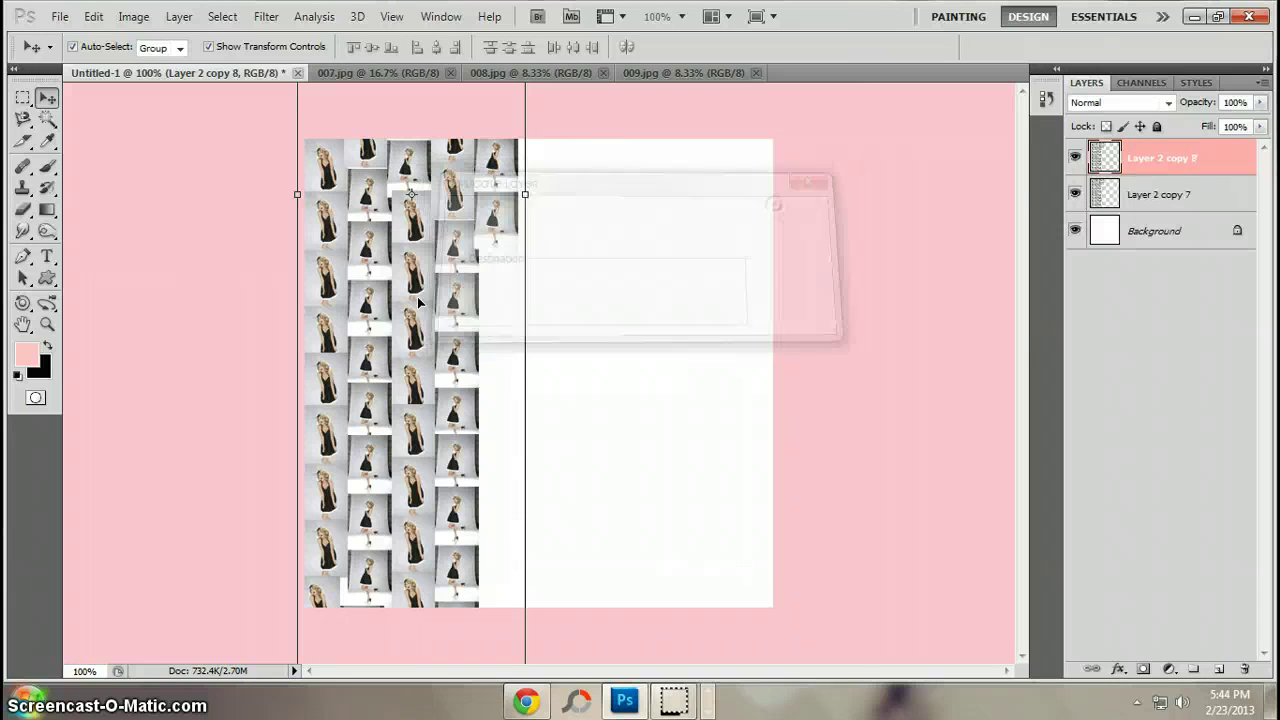
{"action": "left_click_drag", "start_coordinate": [440, 340], "coordinate": [588, 424]}
{"action": "left_click", "coordinate": [724, 436]}
{"action": "left_click_drag", "start_coordinate": [755, 541], "coordinate": [751, 537]}
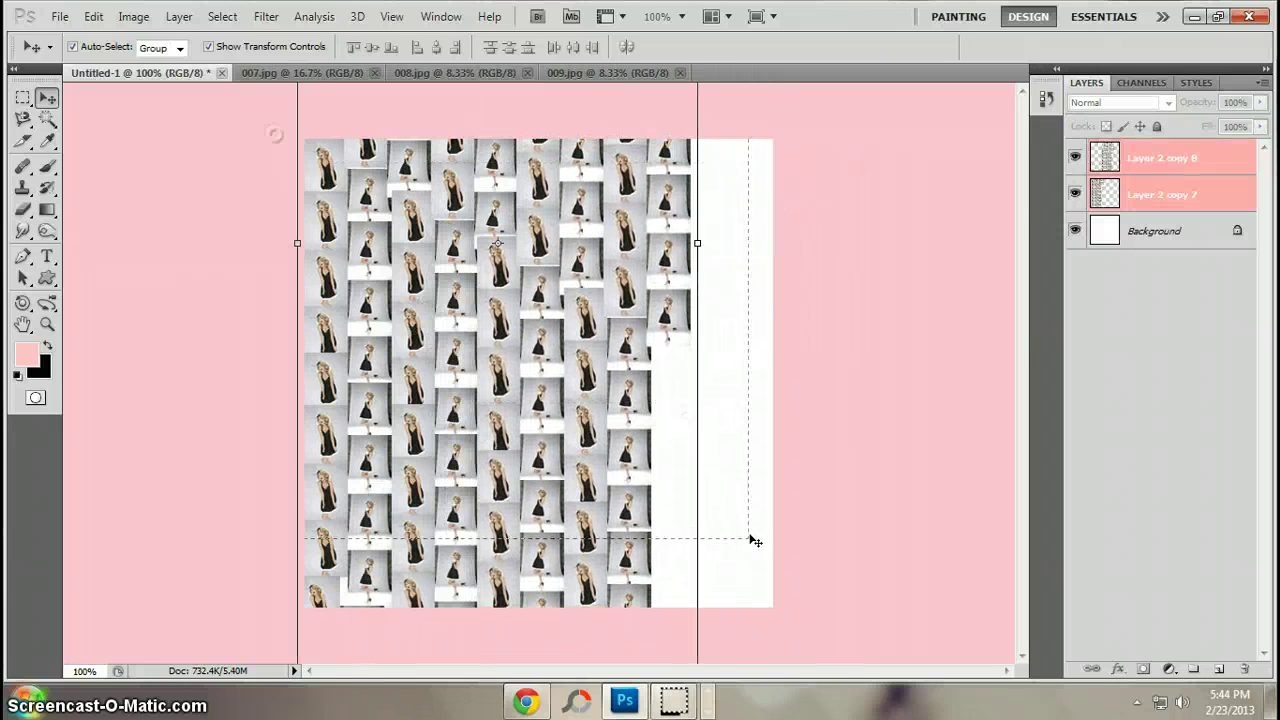
{"action": "right_click", "coordinate": [1164, 167]}
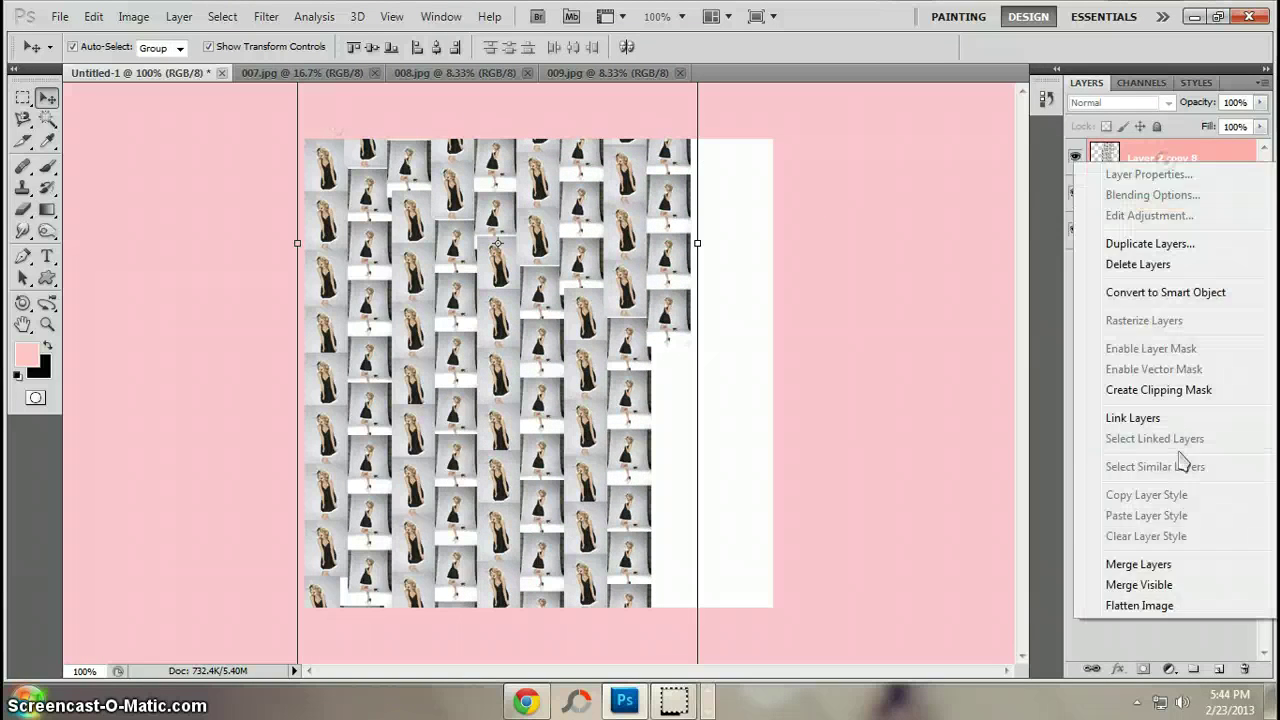
{"action": "left_click", "coordinate": [1140, 563]}
Step: Duplicate the eight-column pattern, place the copy over the canvas's remaining white area on the right, and merge both layers
{"action": "left_click", "coordinate": [1147, 251]}
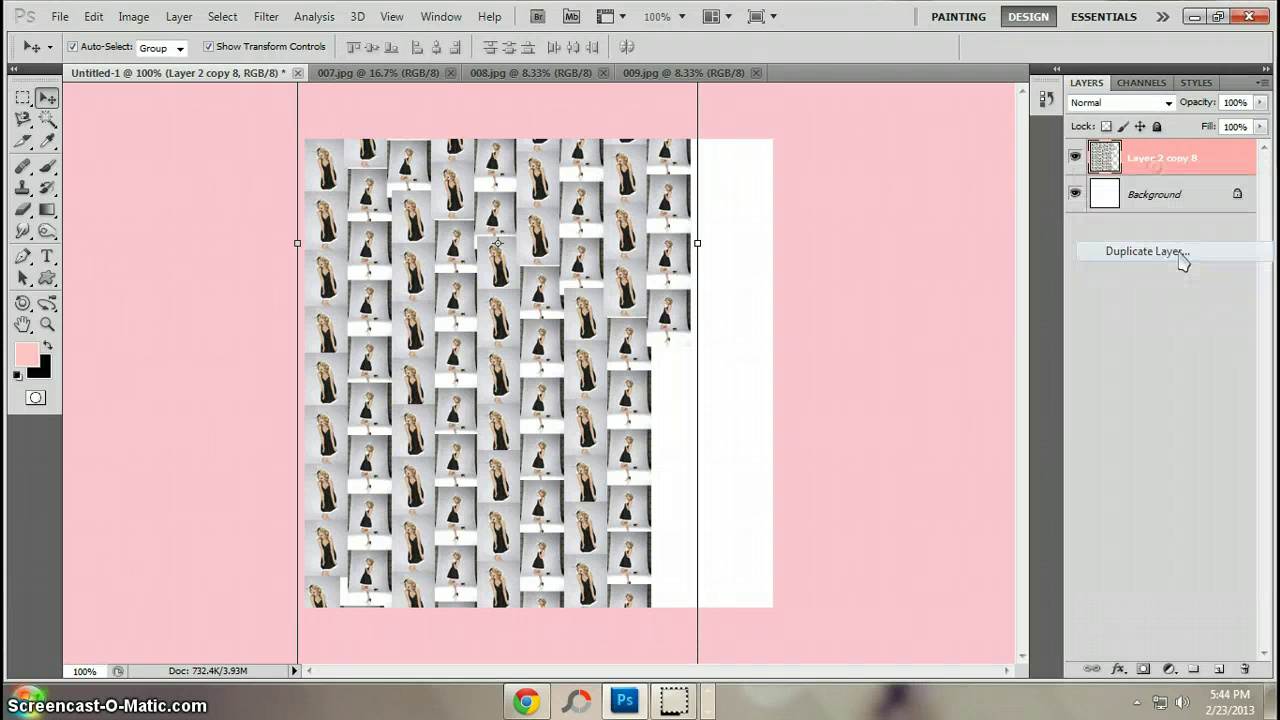
{"action": "left_click", "coordinate": [796, 207]}
{"action": "left_click_drag", "start_coordinate": [456, 318], "coordinate": [800, 506]}
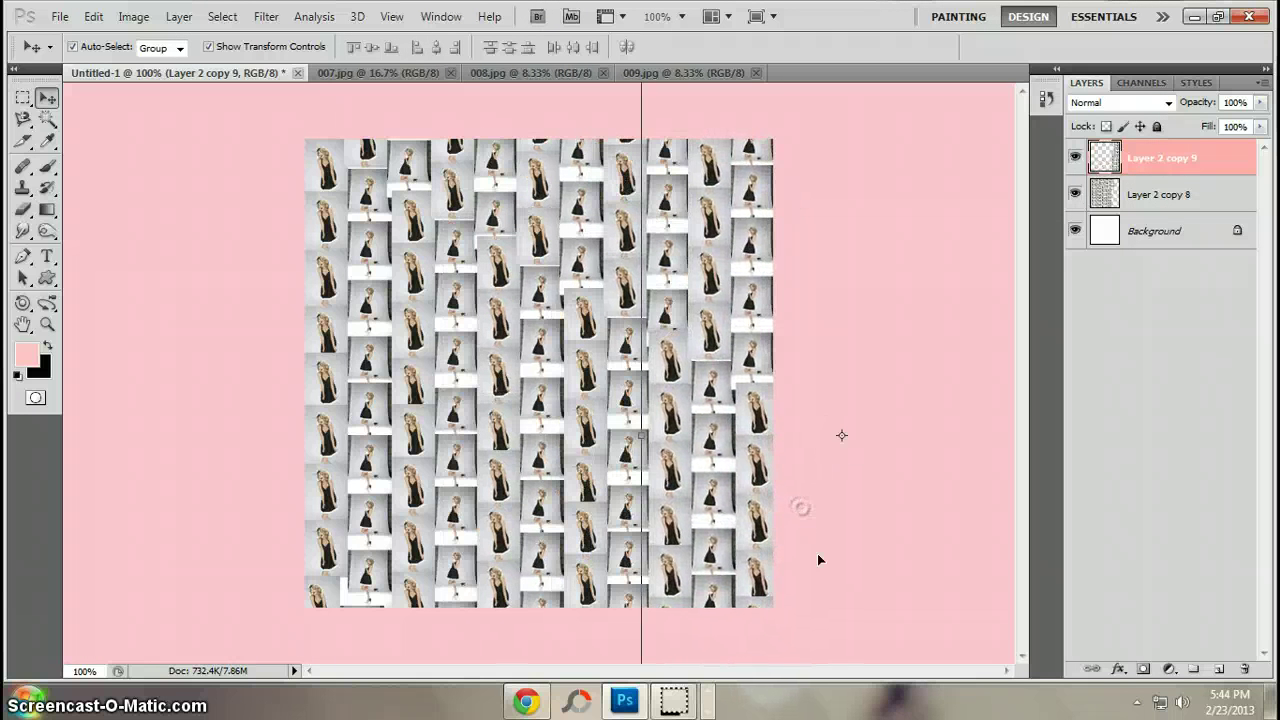
{"action": "left_click", "coordinate": [971, 547]}
{"action": "left_click_drag", "start_coordinate": [917, 646], "coordinate": [332, 155]}
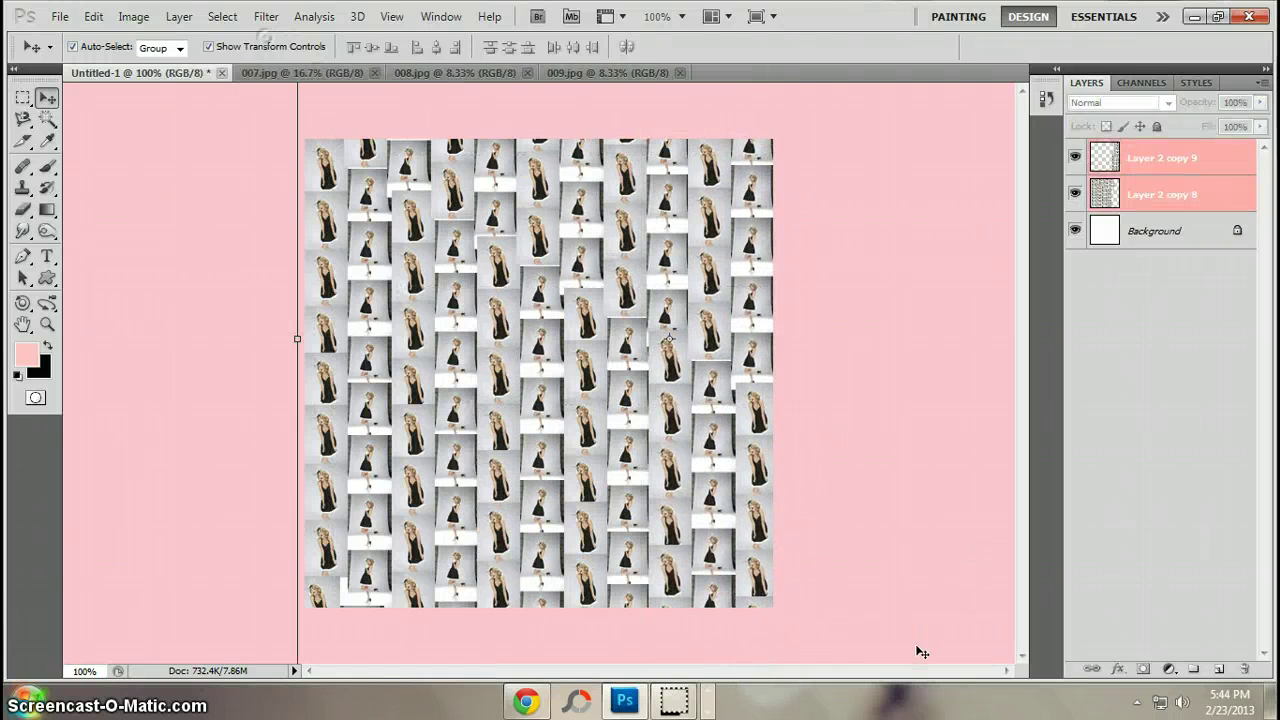
{"action": "right_click", "coordinate": [1175, 205]}
{"action": "left_click", "coordinate": [1140, 603]}
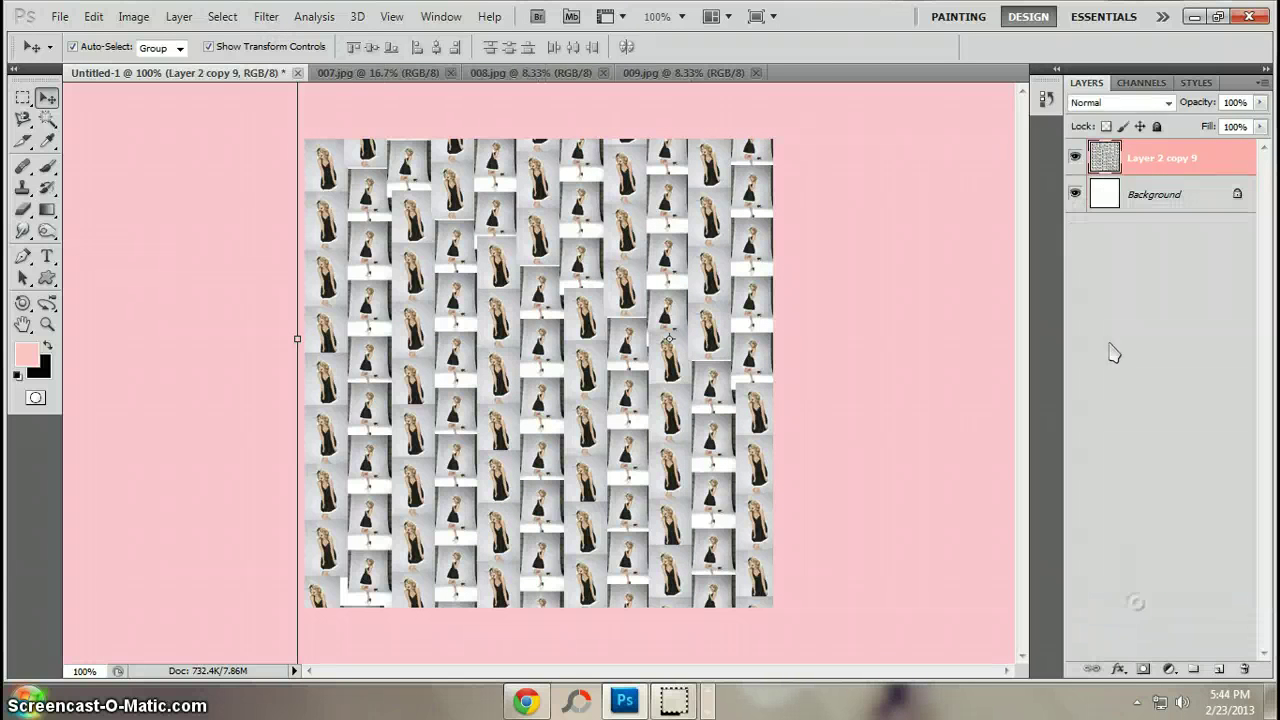
Step: Fully lock the merged tiled photo layer so the background pattern cannot be moved or edited
{"action": "left_click_drag", "start_coordinate": [904, 428], "coordinate": [891, 591]}
{"action": "left_click", "coordinate": [988, 274]}
{"action": "left_click", "coordinate": [1158, 158]}
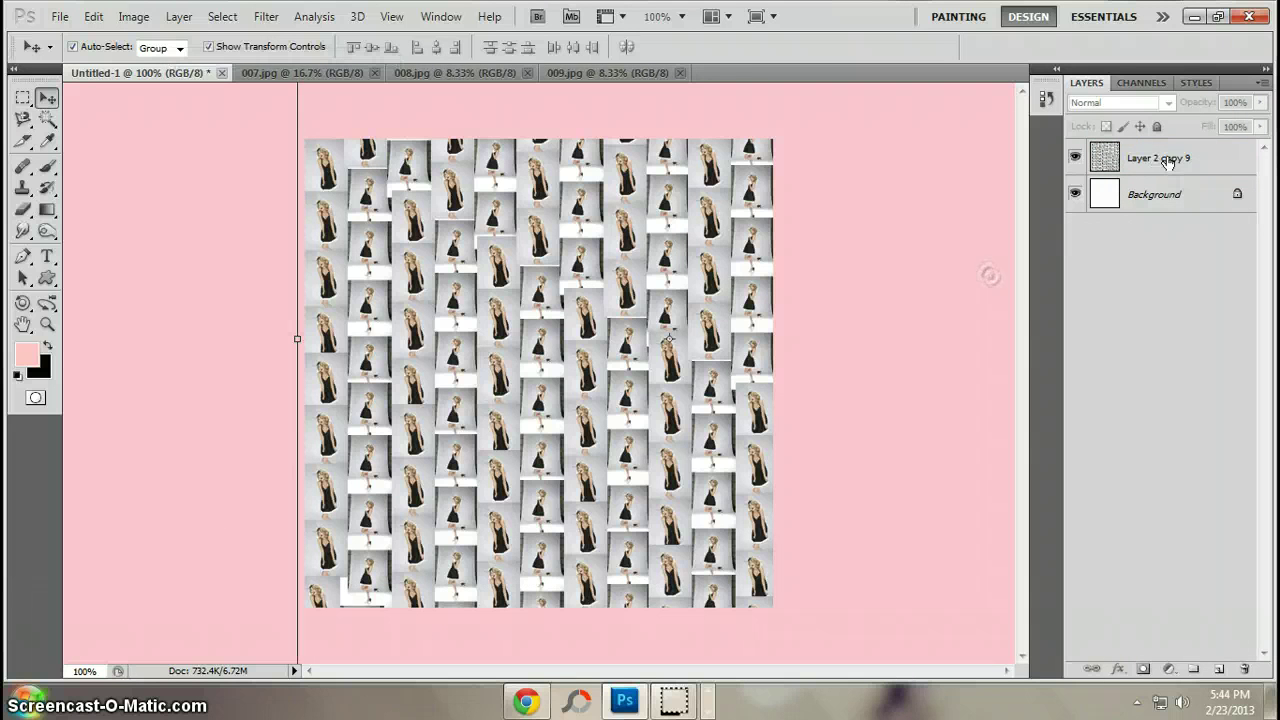
{"action": "left_click", "coordinate": [1157, 127]}
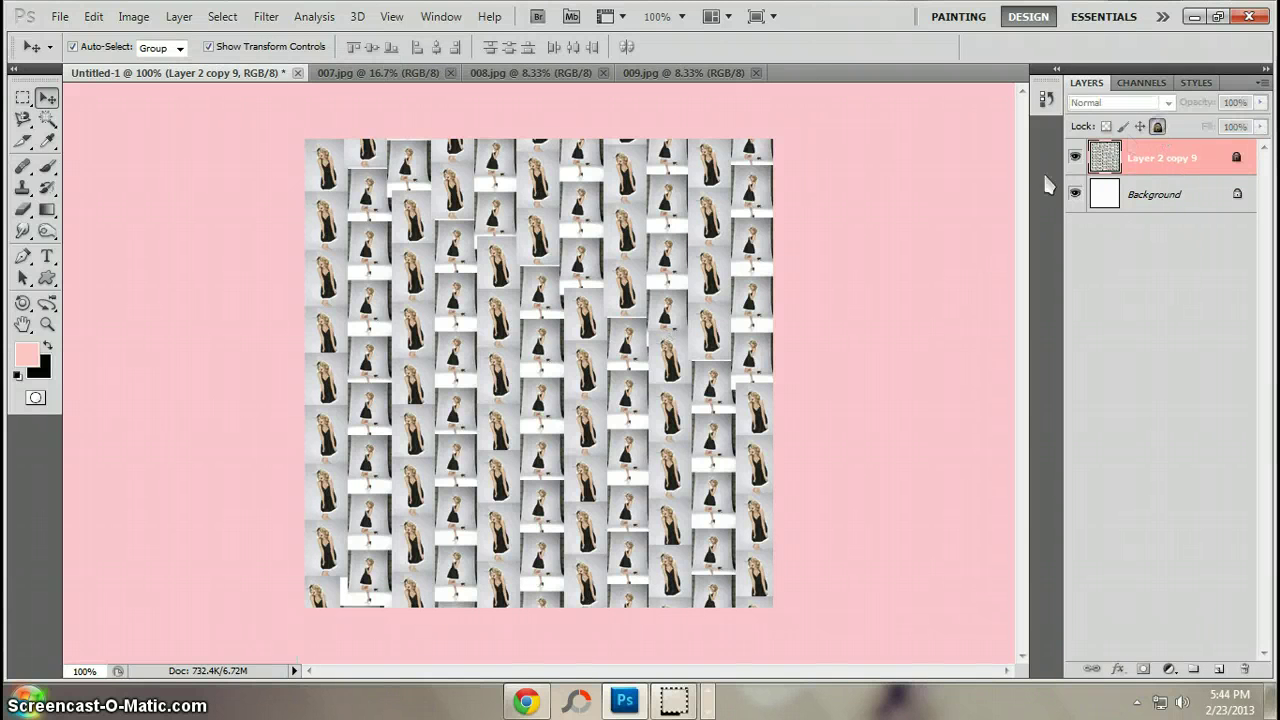
{"action": "left_click", "coordinate": [923, 265]}
Step: Copy the 009.jpg photo into the blend document, scale it down proportionally, and position it centrally so it spans the canvas height
{"action": "left_click", "coordinate": [590, 76]}
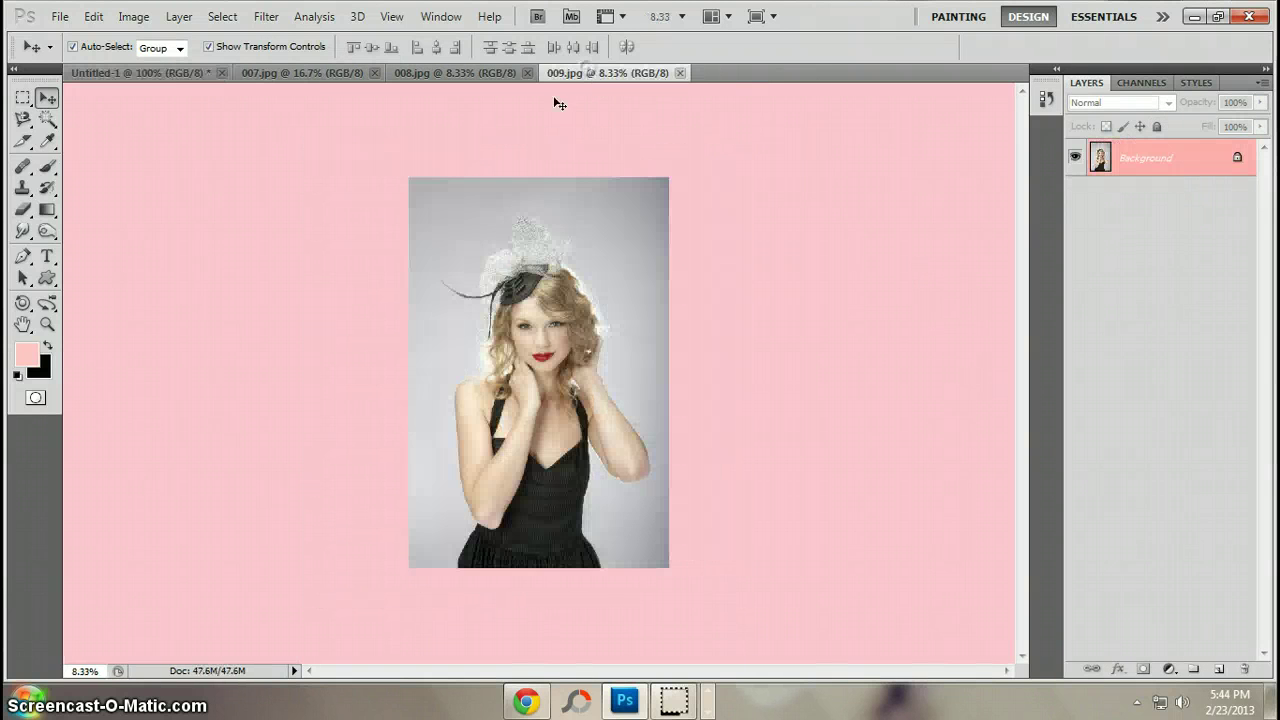
{"action": "left_click_drag", "start_coordinate": [127, 52], "coordinate": [548, 458]}
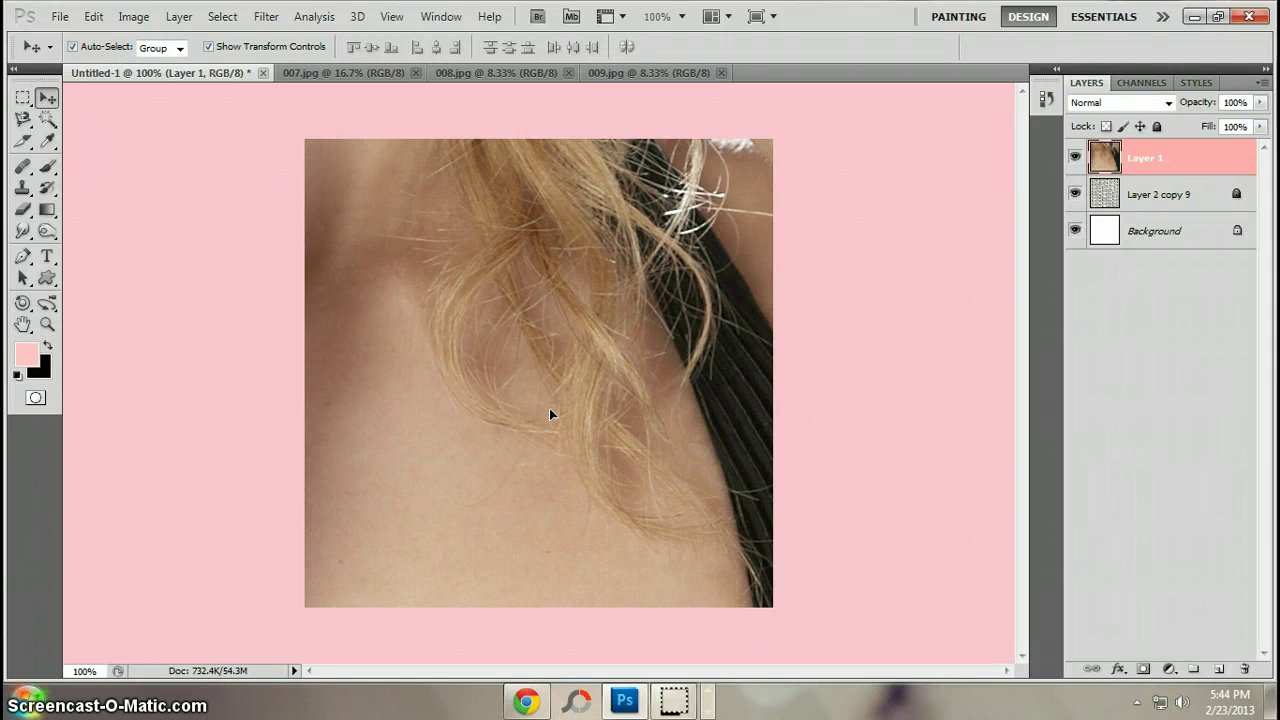
{"action": "key", "text": "ctrl+t"}
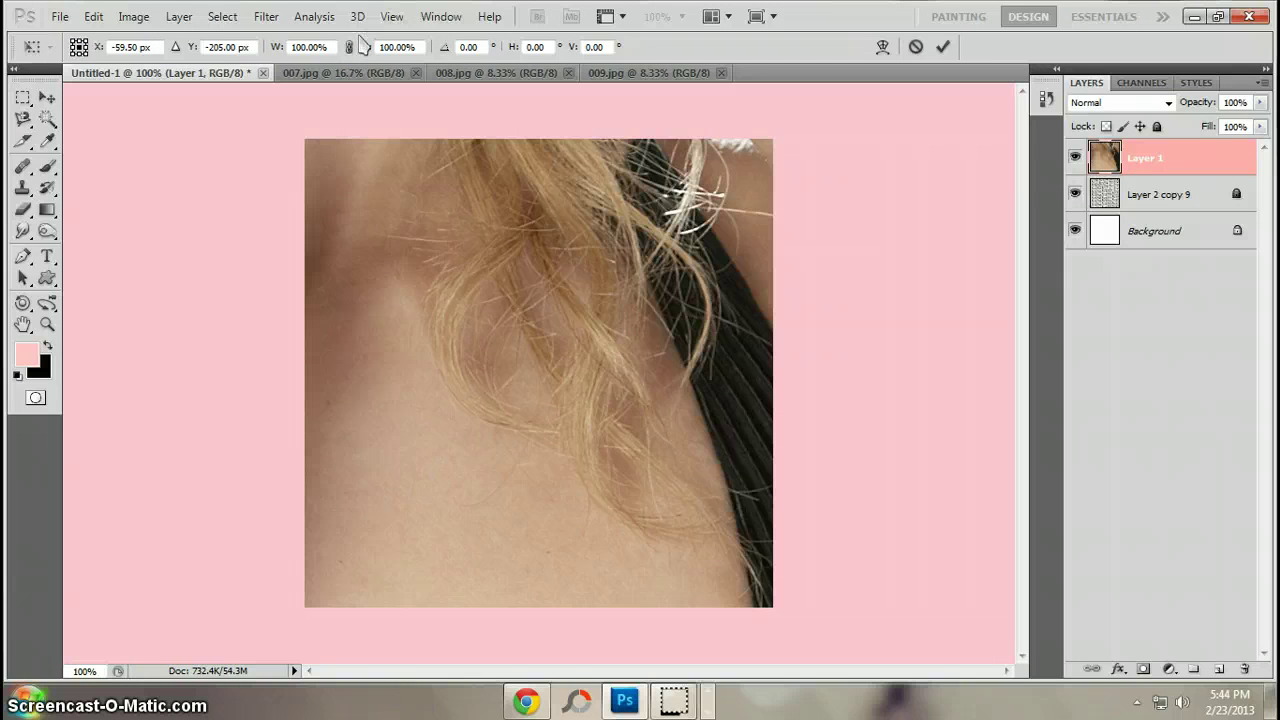
{"action": "left_click_drag", "start_coordinate": [276, 47], "coordinate": [477, 594]}
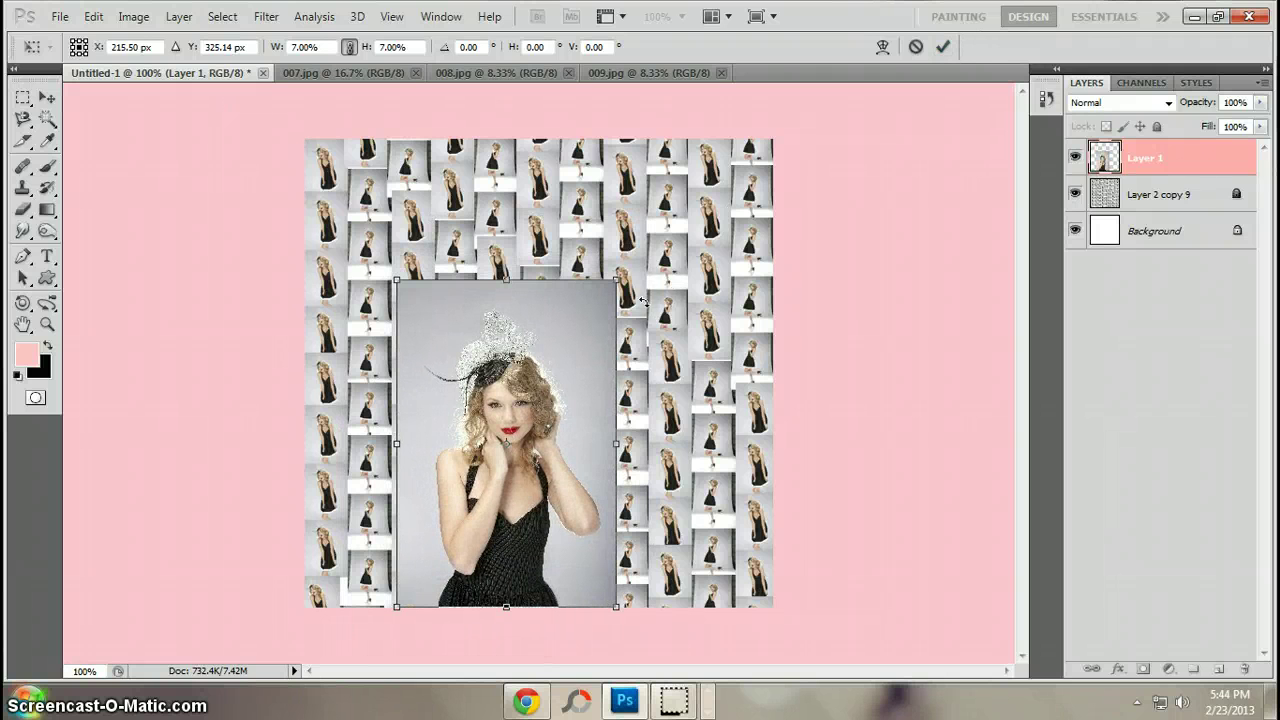
{"action": "mouse_move", "coordinate": [278, 47]}
{"action": "left_mouse_down"}
{"action": "mouse_move", "coordinate": [295, 48]}
{"action": "mouse_move", "coordinate": [280, 50]}
{"action": "left_mouse_up"}
{"action": "left_click", "coordinate": [943, 48]}
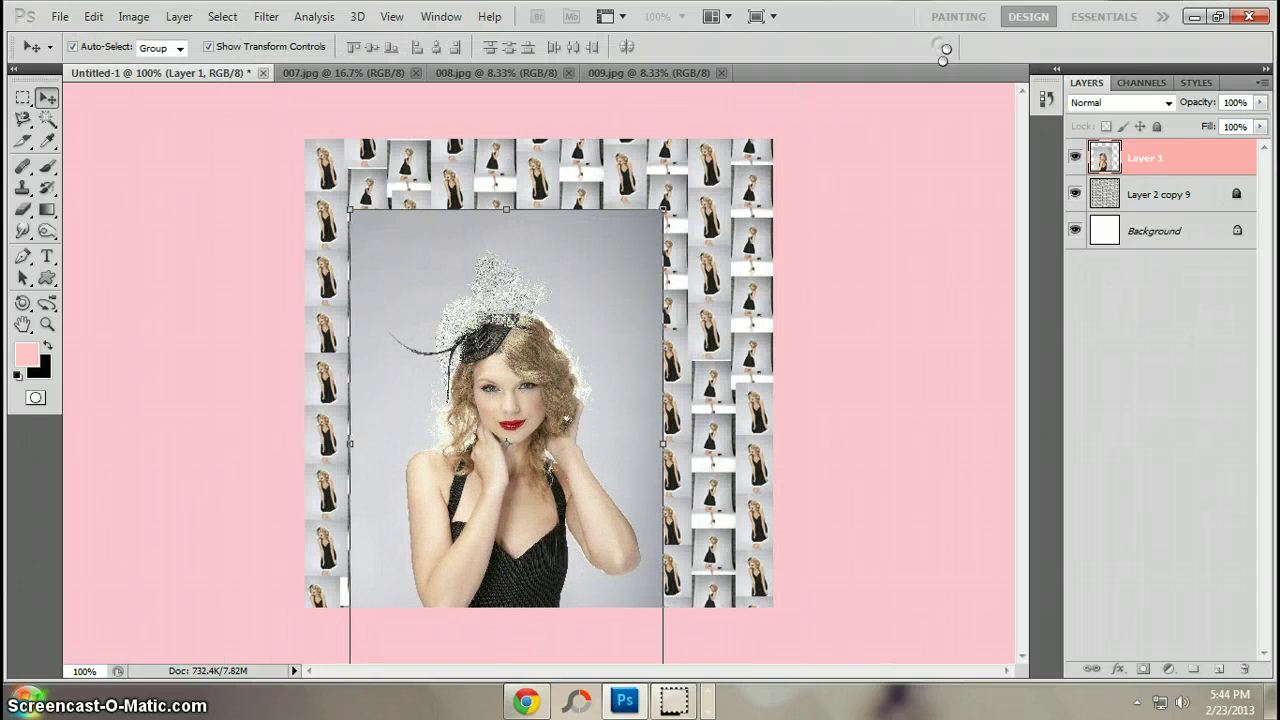
{"action": "left_click_drag", "start_coordinate": [576, 502], "coordinate": [603, 433]}
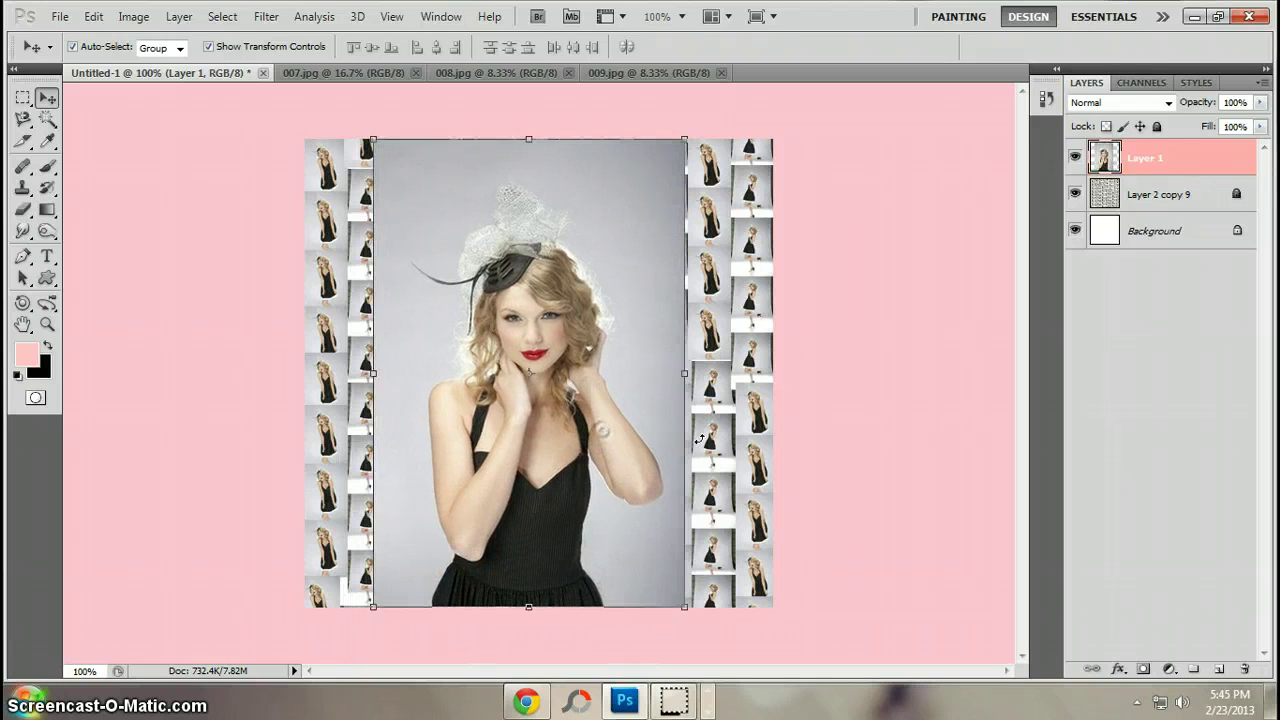
{"action": "left_click", "coordinate": [873, 454]}
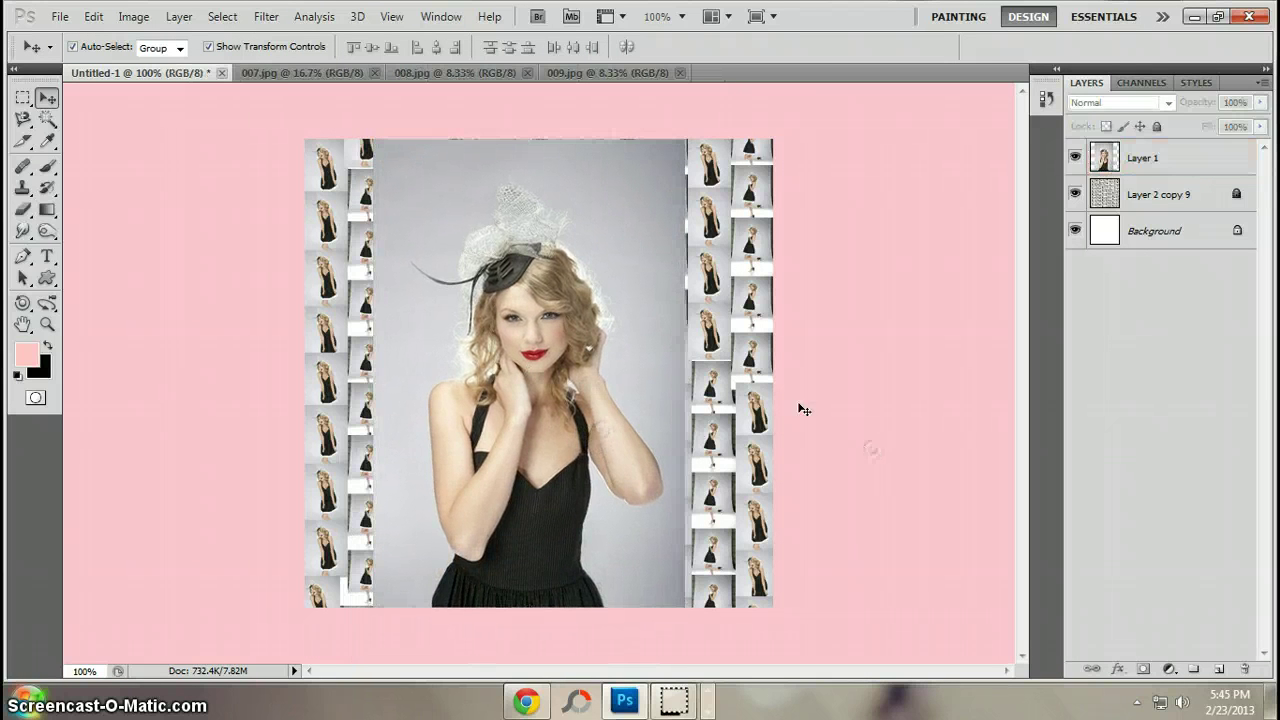
Step: Erase the photo's grey backdrop above and to the right of the woman with a 30 px eraser
{"action": "left_click", "coordinate": [22, 210]}
{"action": "left_click", "coordinate": [1195, 160]}
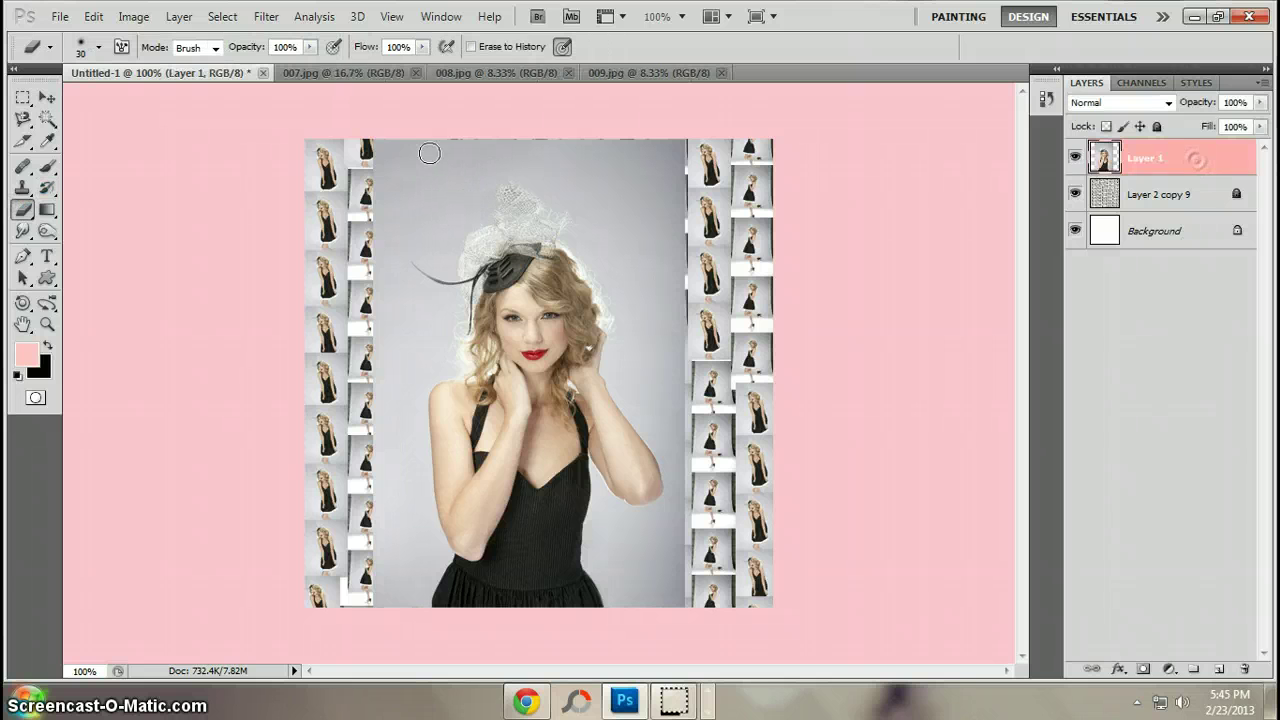
{"action": "mouse_move", "coordinate": [394, 150]}
{"action": "left_mouse_down"}
{"action": "mouse_move", "coordinate": [524, 152]}
{"action": "mouse_move", "coordinate": [558, 122]}
{"action": "mouse_move", "coordinate": [400, 162]}
{"action": "left_mouse_up"}
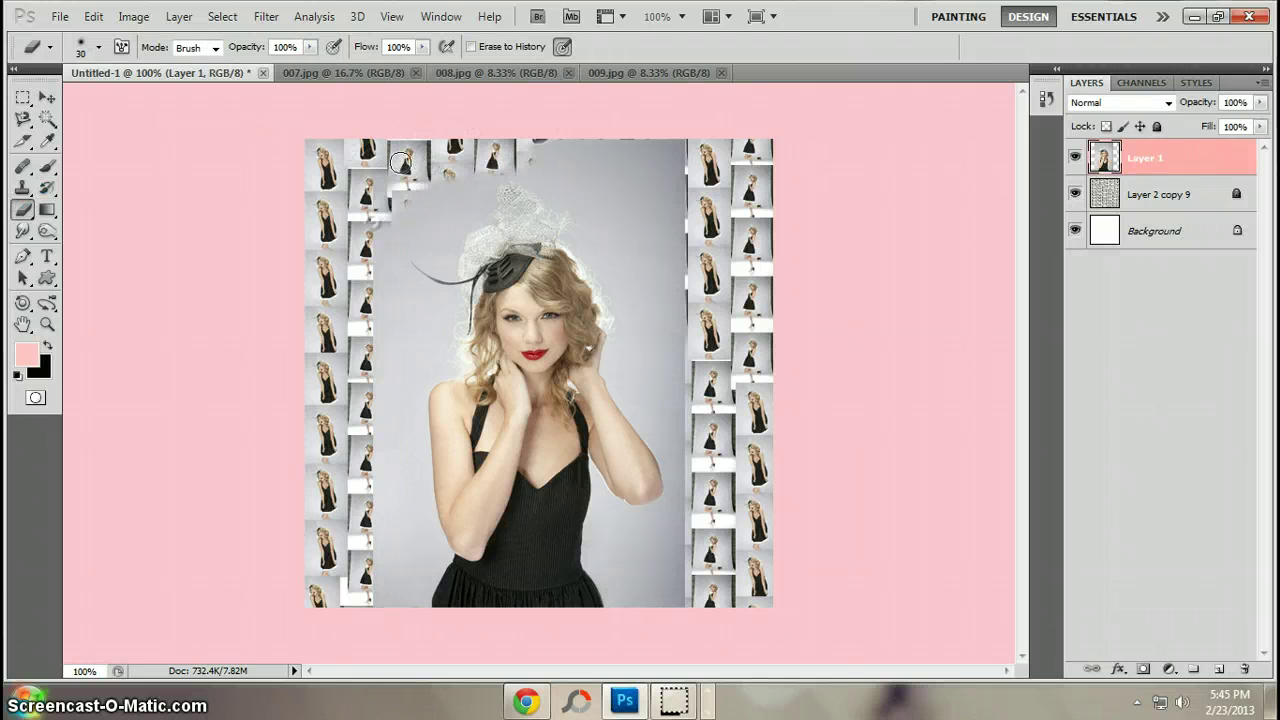
{"action": "mouse_move", "coordinate": [360, 234]}
{"action": "left_mouse_down"}
{"action": "mouse_move", "coordinate": [419, 162]}
{"action": "mouse_move", "coordinate": [376, 287]}
{"action": "mouse_move", "coordinate": [424, 261]}
{"action": "mouse_move", "coordinate": [413, 236]}
{"action": "mouse_move", "coordinate": [431, 214]}
{"action": "mouse_move", "coordinate": [394, 240]}
{"action": "mouse_move", "coordinate": [478, 182]}
{"action": "left_mouse_up"}
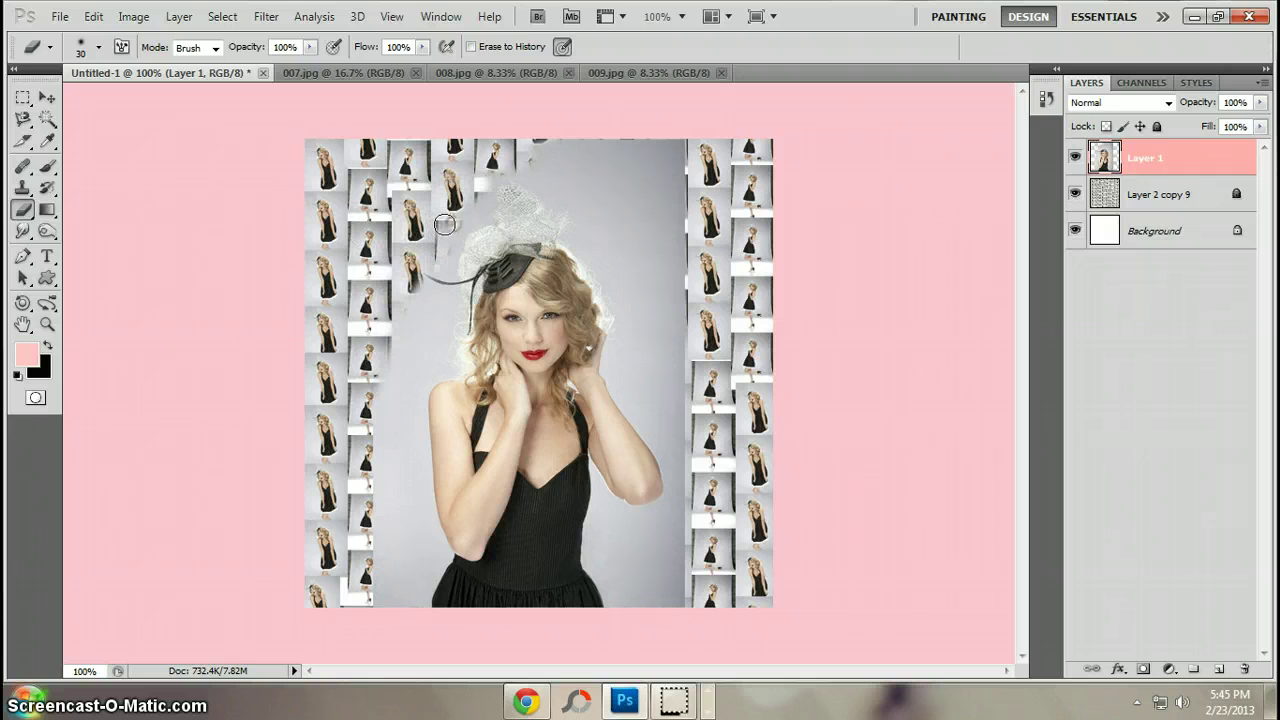
{"action": "mouse_move", "coordinate": [445, 224]}
{"action": "left_mouse_down"}
{"action": "mouse_move", "coordinate": [479, 208]}
{"action": "mouse_move", "coordinate": [490, 178]}
{"action": "mouse_move", "coordinate": [525, 162]}
{"action": "mouse_move", "coordinate": [557, 168]}
{"action": "mouse_move", "coordinate": [653, 123]}
{"action": "mouse_move", "coordinate": [657, 150]}
{"action": "mouse_move", "coordinate": [679, 146]}
{"action": "mouse_move", "coordinate": [605, 207]}
{"action": "mouse_move", "coordinate": [654, 166]}
{"action": "left_mouse_up"}
{"action": "mouse_move", "coordinate": [573, 191]}
{"action": "left_mouse_down"}
{"action": "mouse_move", "coordinate": [643, 184]}
{"action": "mouse_move", "coordinate": [693, 160]}
{"action": "mouse_move", "coordinate": [670, 364]}
{"action": "mouse_move", "coordinate": [640, 222]}
{"action": "mouse_move", "coordinate": [585, 227]}
{"action": "mouse_move", "coordinate": [602, 253]}
{"action": "mouse_move", "coordinate": [618, 245]}
{"action": "mouse_move", "coordinate": [617, 169]}
{"action": "mouse_move", "coordinate": [659, 355]}
{"action": "mouse_move", "coordinate": [618, 358]}
{"action": "mouse_move", "coordinate": [638, 282]}
{"action": "mouse_move", "coordinate": [618, 361]}
{"action": "mouse_move", "coordinate": [672, 427]}
{"action": "mouse_move", "coordinate": [672, 441]}
{"action": "mouse_move", "coordinate": [657, 437]}
{"action": "mouse_move", "coordinate": [676, 509]}
{"action": "mouse_move", "coordinate": [622, 513]}
{"action": "mouse_move", "coordinate": [593, 486]}
{"action": "mouse_move", "coordinate": [589, 559]}
{"action": "mouse_move", "coordinate": [643, 552]}
{"action": "left_mouse_up"}
{"action": "left_click_drag", "start_coordinate": [632, 627], "coordinate": [663, 602]}
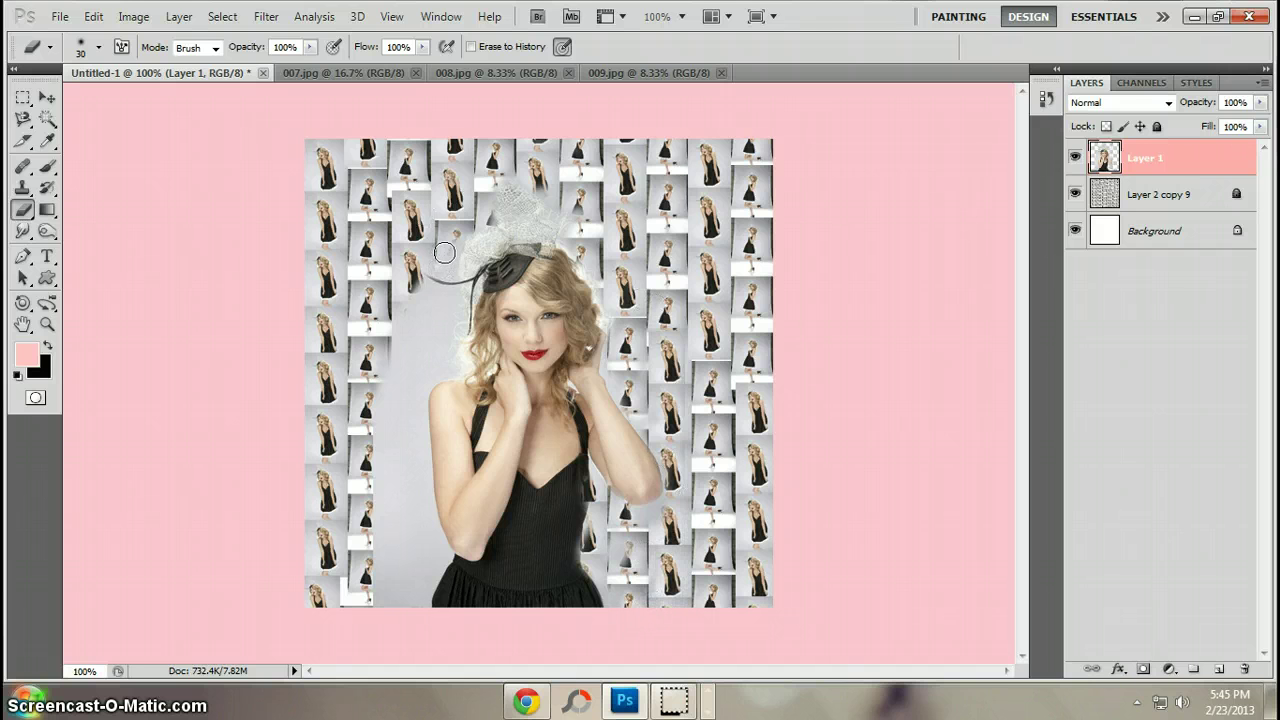
{"action": "mouse_move", "coordinate": [445, 262]}
{"action": "left_mouse_down"}
{"action": "mouse_move", "coordinate": [379, 450]}
{"action": "mouse_move", "coordinate": [380, 572]}
{"action": "mouse_move", "coordinate": [396, 544]}
{"action": "left_mouse_up"}
{"action": "left_click_drag", "start_coordinate": [410, 600], "coordinate": [398, 600]}
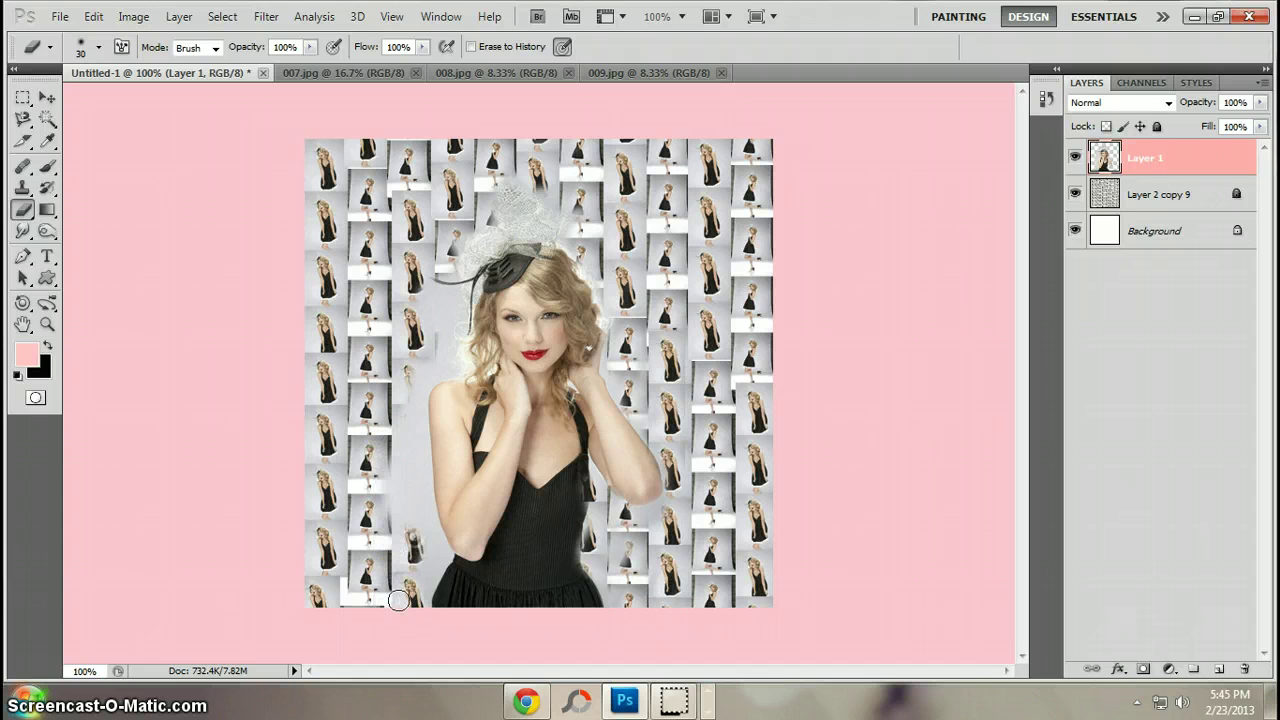
{"action": "mouse_move", "coordinate": [435, 561]}
{"action": "left_mouse_down"}
{"action": "mouse_move", "coordinate": [402, 486]}
{"action": "mouse_move", "coordinate": [401, 392]}
{"action": "left_mouse_up"}
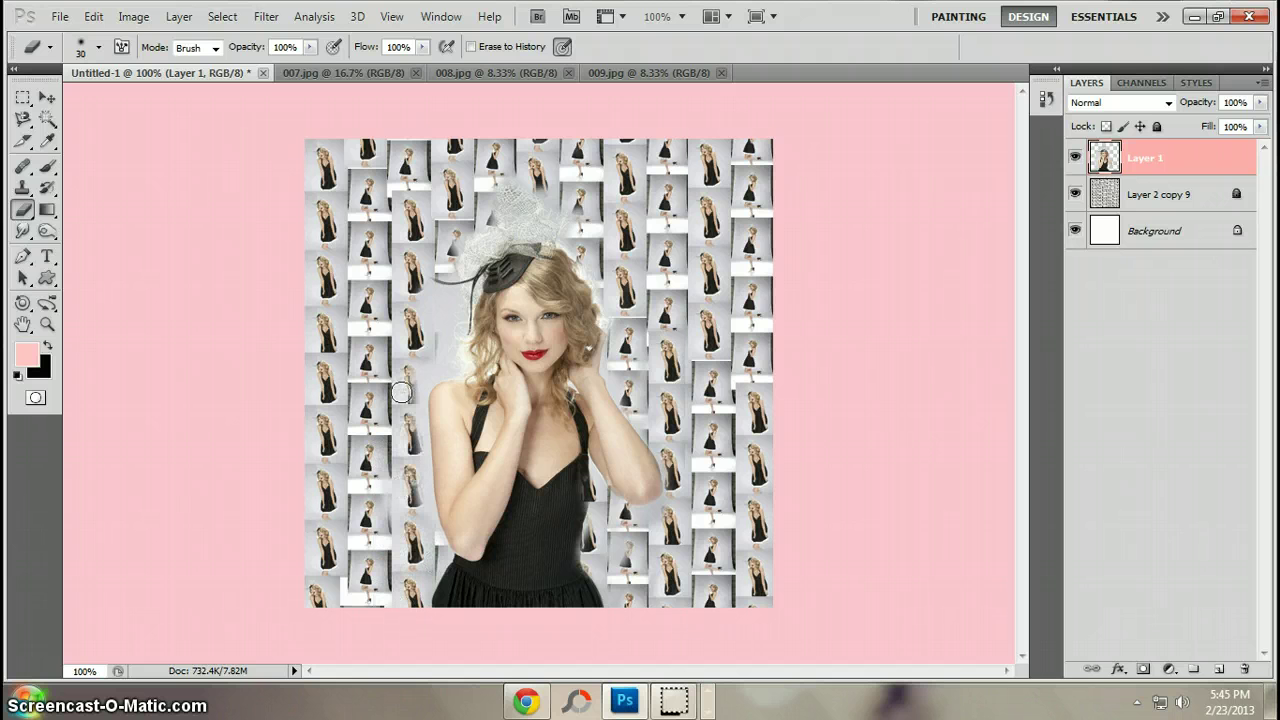
{"action": "mouse_move", "coordinate": [419, 520]}
{"action": "left_mouse_down"}
{"action": "mouse_move", "coordinate": [436, 443]}
{"action": "mouse_move", "coordinate": [427, 348]}
{"action": "left_mouse_up"}
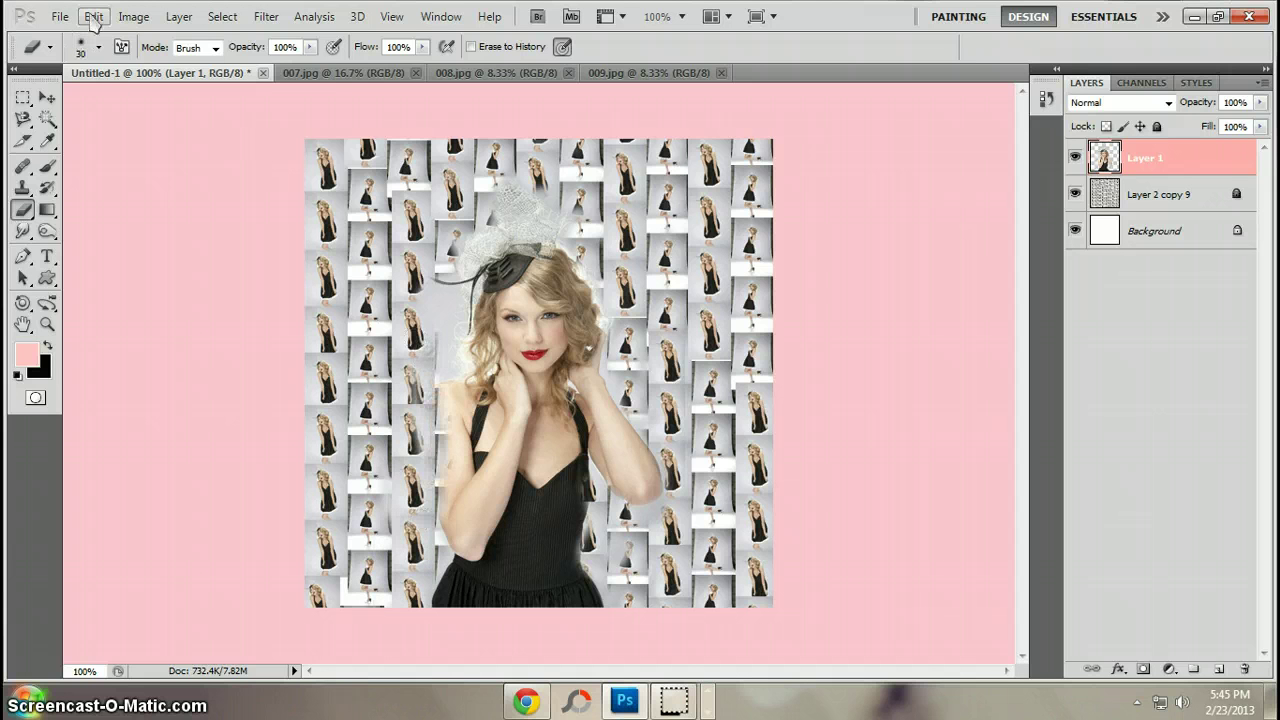
{"action": "left_click", "coordinate": [120, 18]}
{"action": "mouse_move", "coordinate": [94, 16]}
{"action": "left_click", "coordinate": [128, 48]}
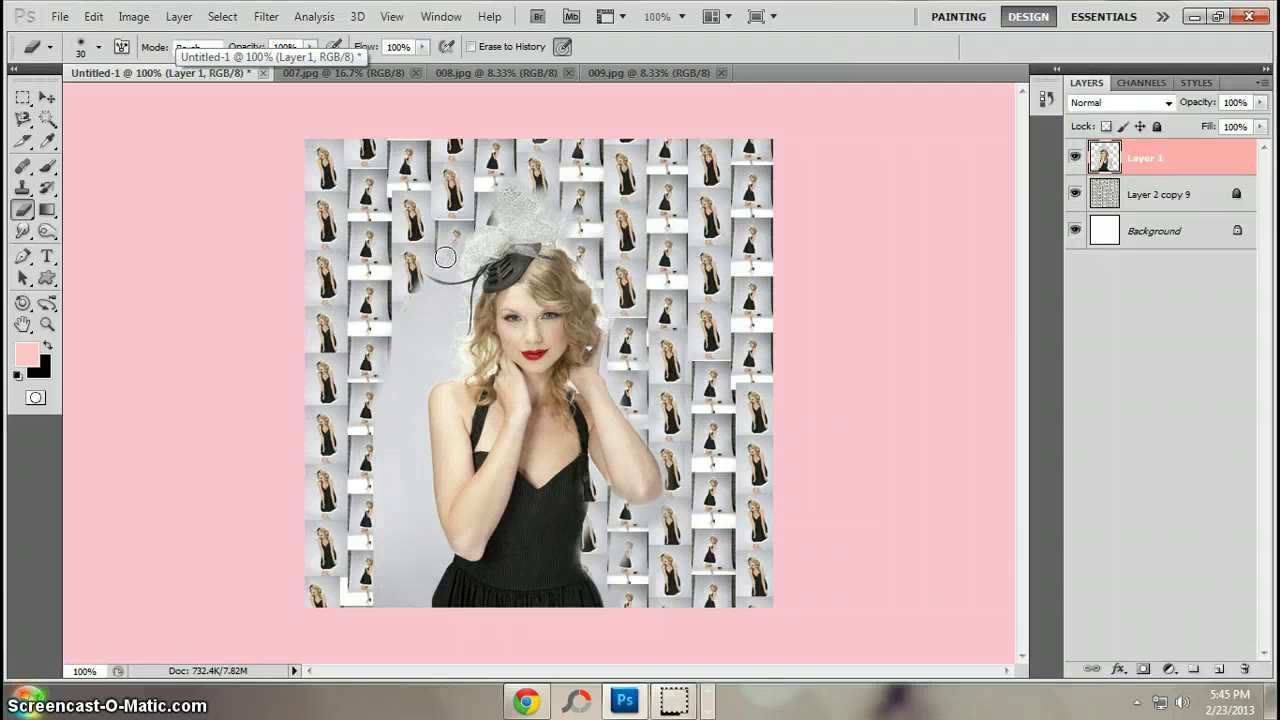
Step: Erase the remaining grey backdrop along the left side of the woman, from the hat down to the canvas's lower edge
{"action": "mouse_move", "coordinate": [447, 265]}
{"action": "left_mouse_down"}
{"action": "mouse_move", "coordinate": [409, 302]}
{"action": "mouse_move", "coordinate": [444, 312]}
{"action": "mouse_move", "coordinate": [389, 404]}
{"action": "mouse_move", "coordinate": [374, 505]}
{"action": "mouse_move", "coordinate": [409, 439]}
{"action": "mouse_move", "coordinate": [416, 518]}
{"action": "left_mouse_up"}
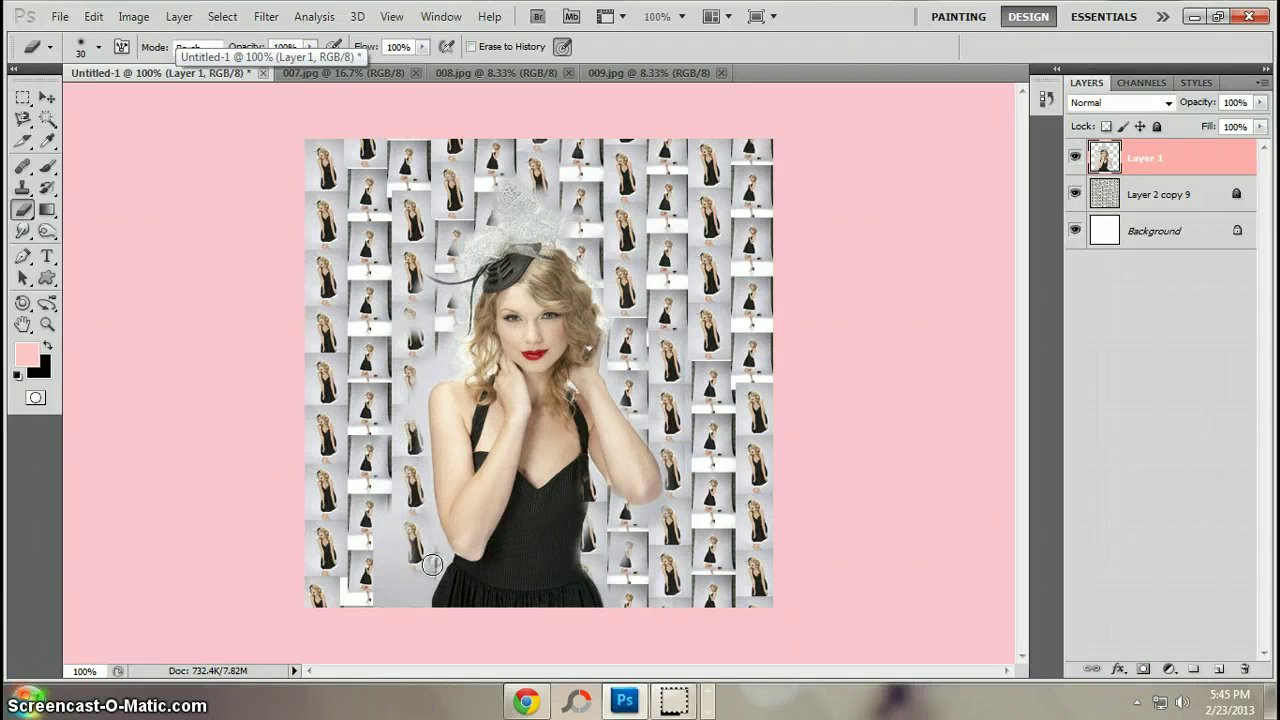
{"action": "mouse_move", "coordinate": [432, 565]}
{"action": "left_mouse_down"}
{"action": "mouse_move", "coordinate": [392, 592]}
{"action": "mouse_move", "coordinate": [386, 510]}
{"action": "mouse_move", "coordinate": [376, 540]}
{"action": "left_mouse_up"}
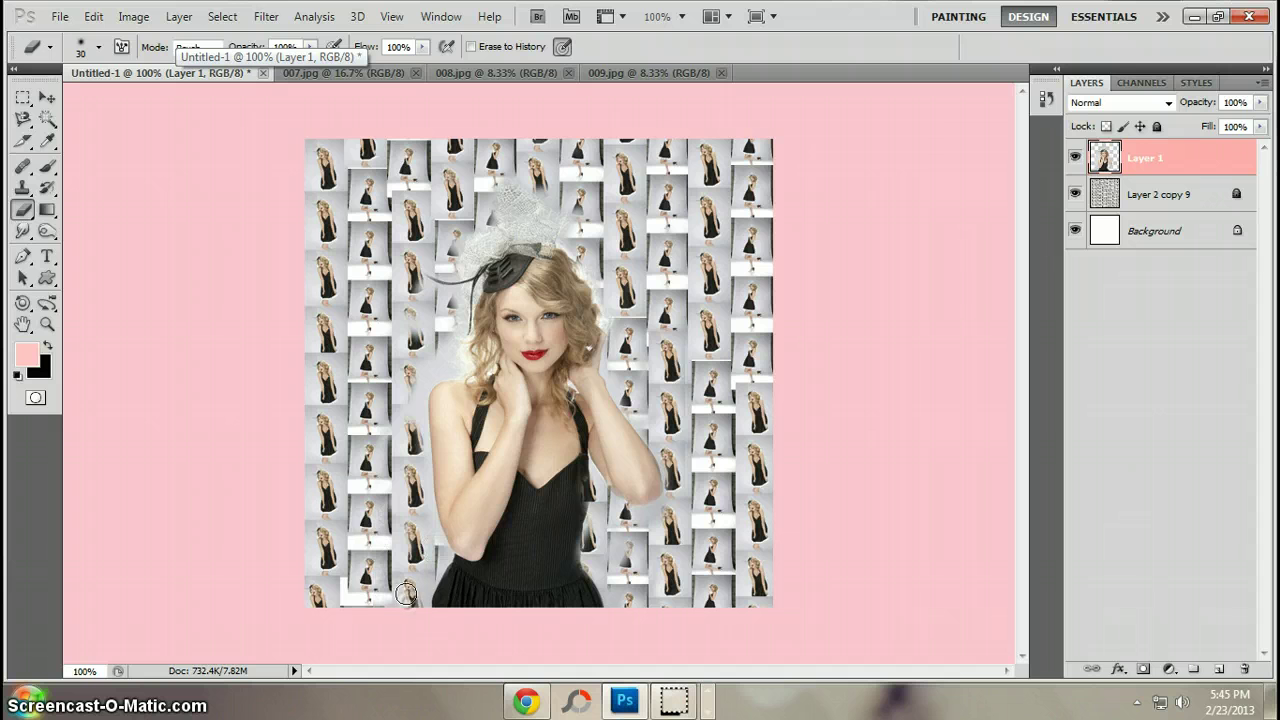
{"action": "mouse_move", "coordinate": [393, 596]}
{"action": "left_mouse_down"}
{"action": "mouse_move", "coordinate": [410, 415]}
{"action": "mouse_move", "coordinate": [440, 365]}
{"action": "mouse_move", "coordinate": [422, 305]}
{"action": "left_mouse_up"}
Step: Shift the cut-out woman slightly left to free space on the right half of the canvas
{"action": "left_click", "coordinate": [47, 98]}
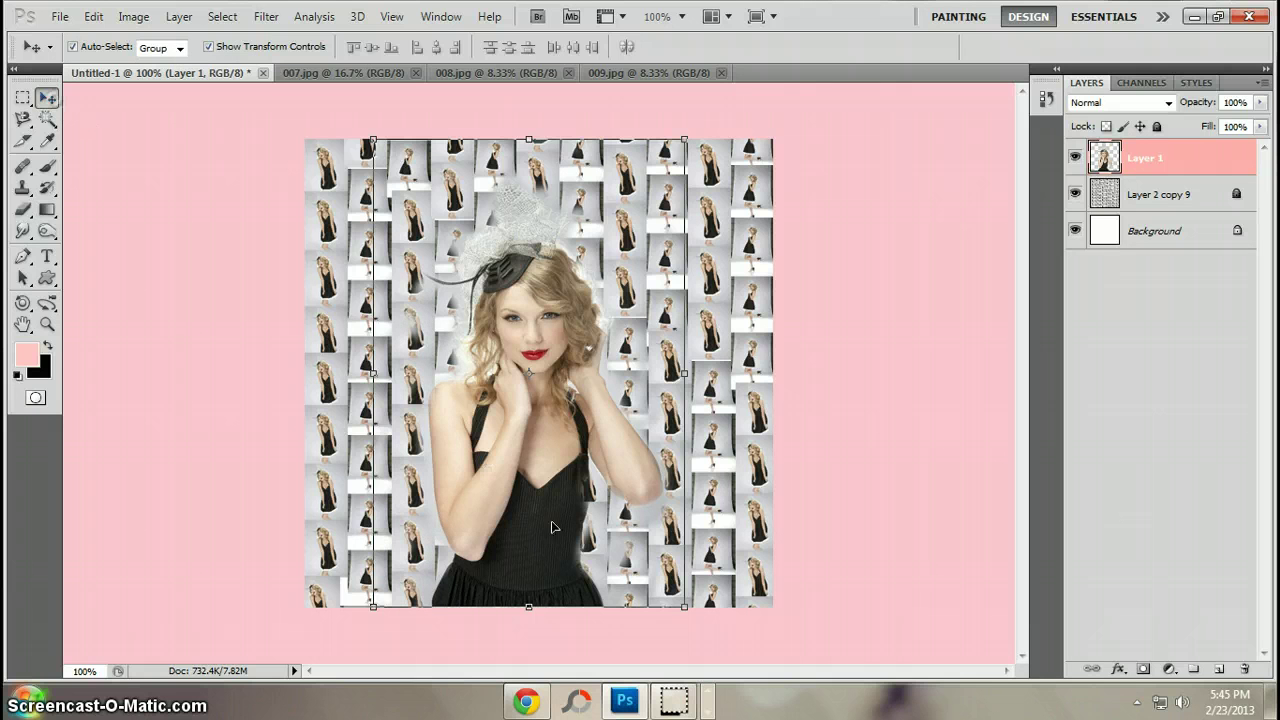
{"action": "left_click_drag", "start_coordinate": [555, 482], "coordinate": [512, 472]}
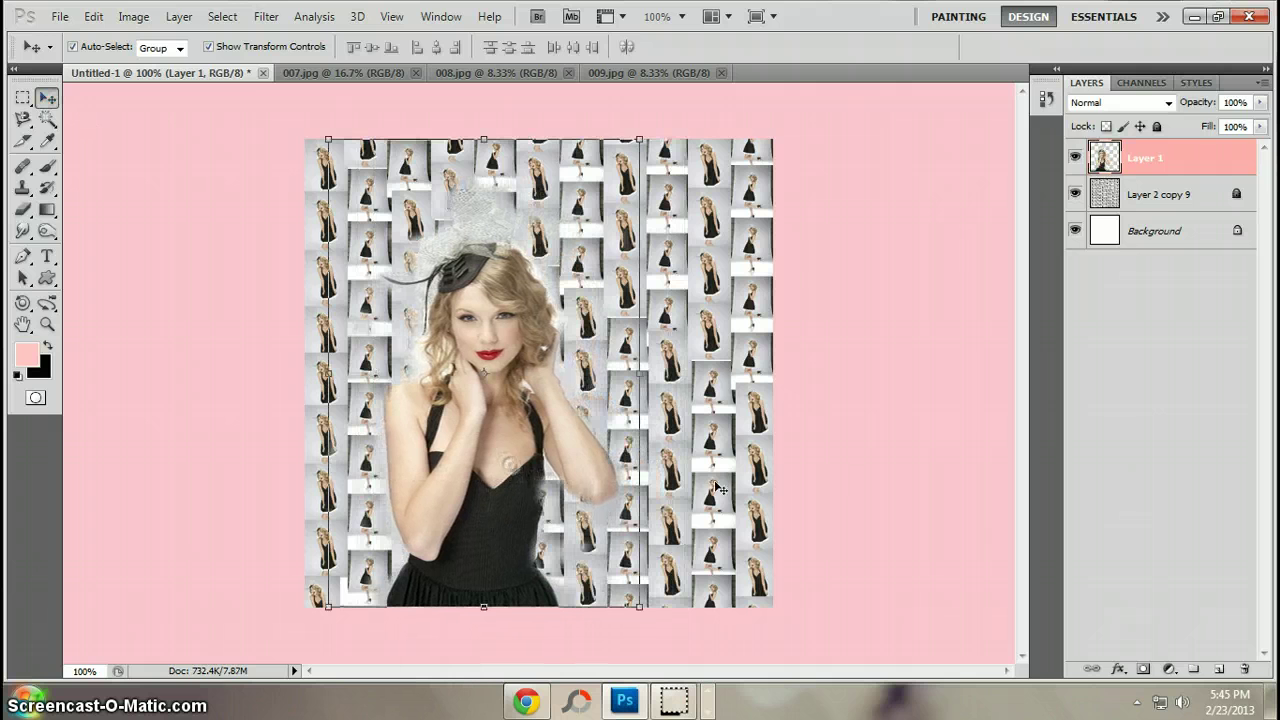
{"action": "left_click", "coordinate": [840, 492]}
Step: Choose the curving filmstrip brush at 500 px for the Brush tool
{"action": "left_click", "coordinate": [48, 167]}
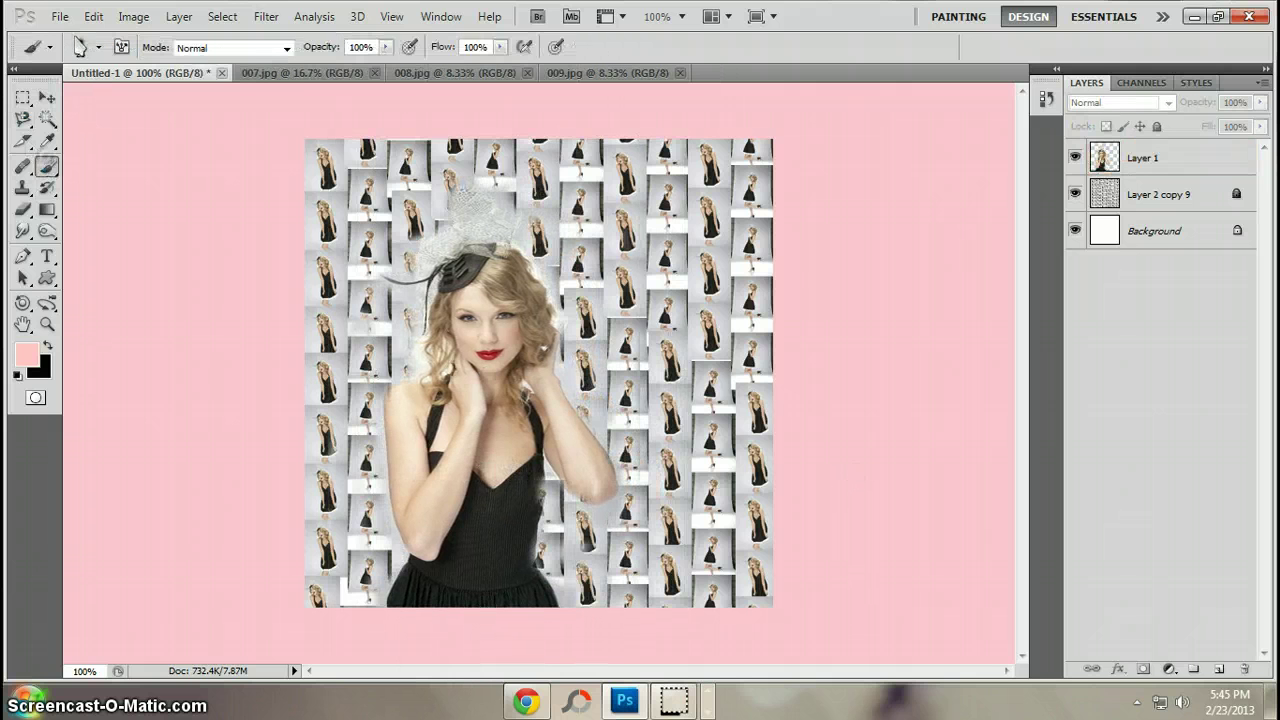
{"action": "left_click", "coordinate": [99, 47]}
{"action": "left_click_drag", "start_coordinate": [216, 172], "coordinate": [215, 273]}
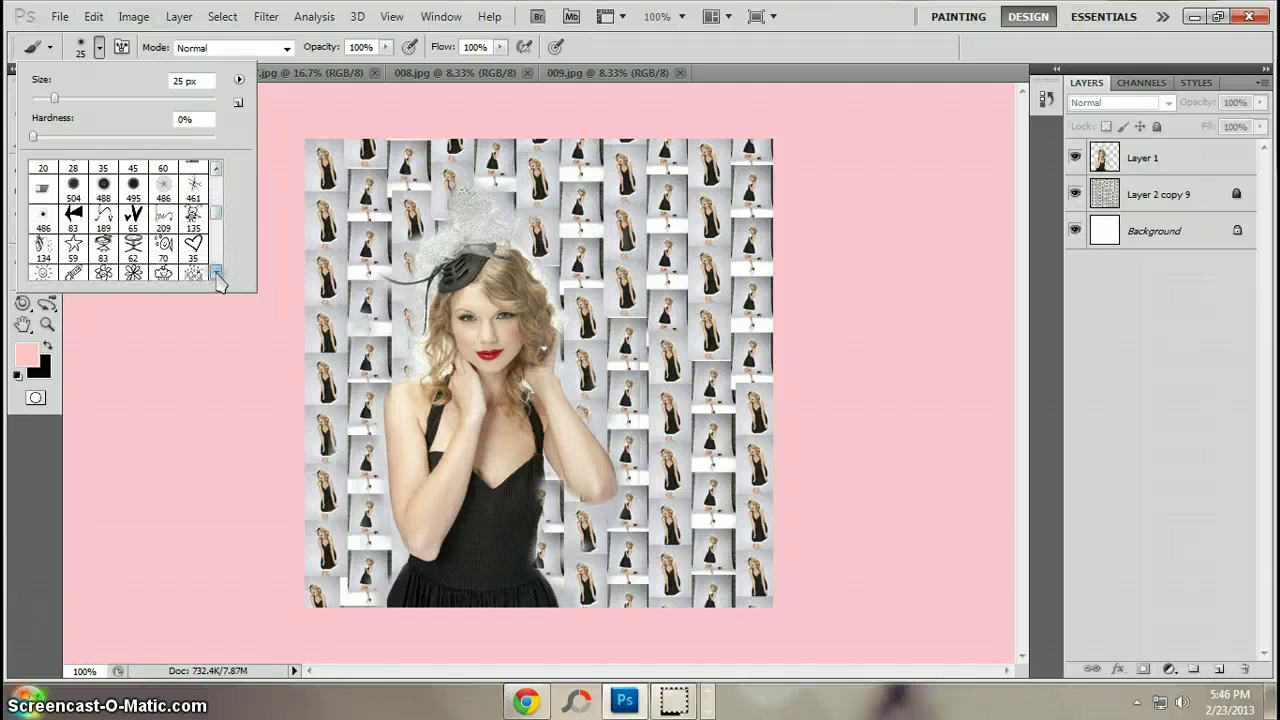
{"action": "left_click", "coordinate": [216, 272]}
{"action": "left_click", "coordinate": [216, 272]}
{"action": "left_click", "coordinate": [216, 272]}
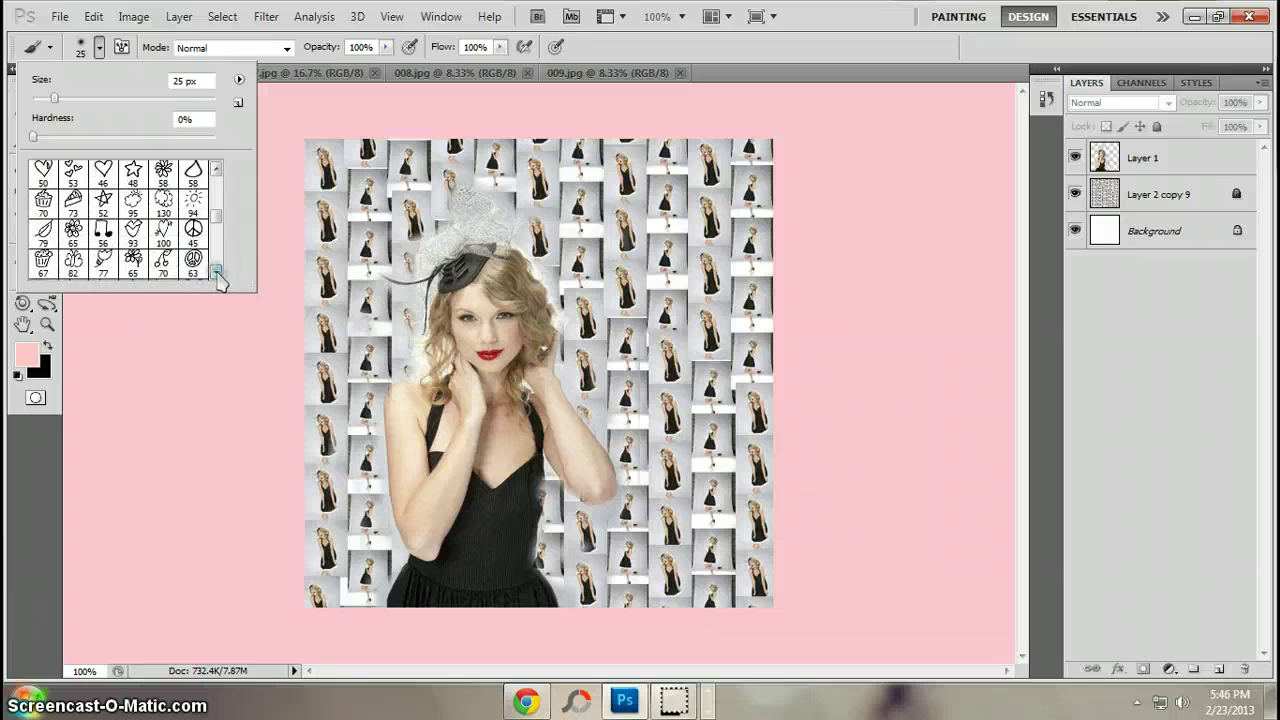
{"action": "left_click", "coordinate": [216, 272]}
{"action": "left_click_drag", "start_coordinate": [216, 275], "coordinate": [216, 275]}
{"action": "left_click", "coordinate": [133, 248]}
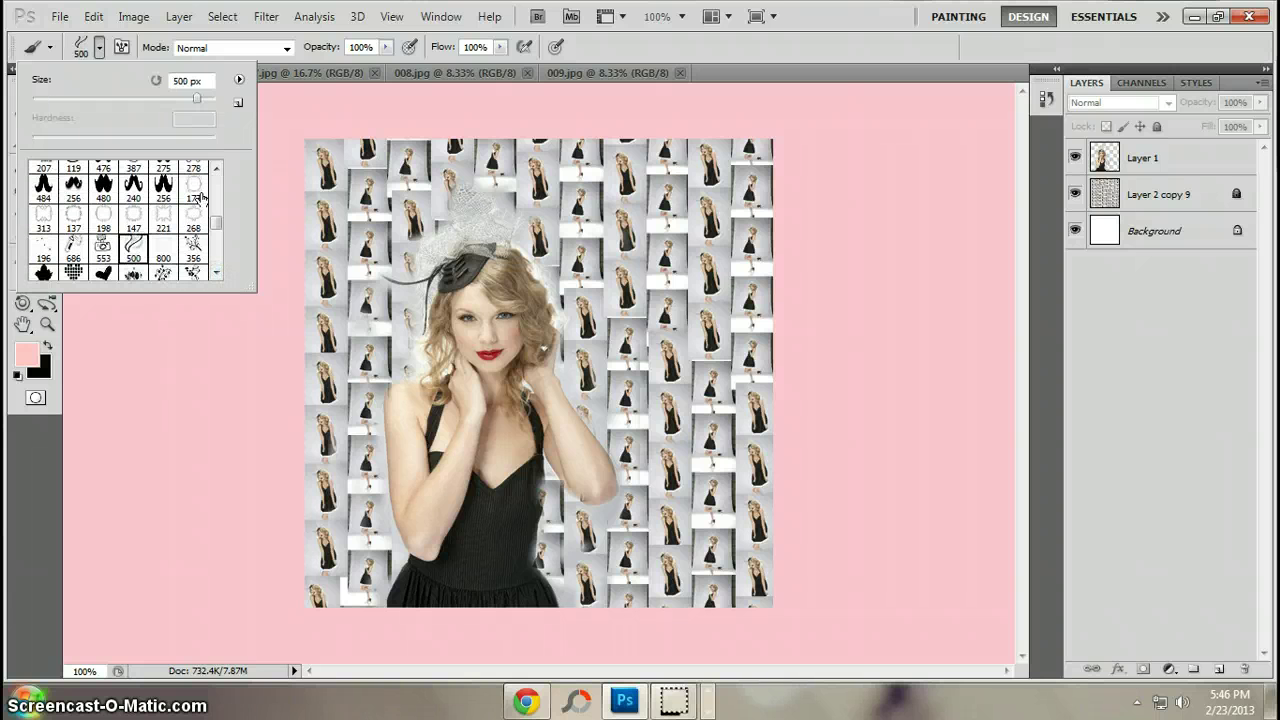
{"action": "left_click", "coordinate": [878, 384]}
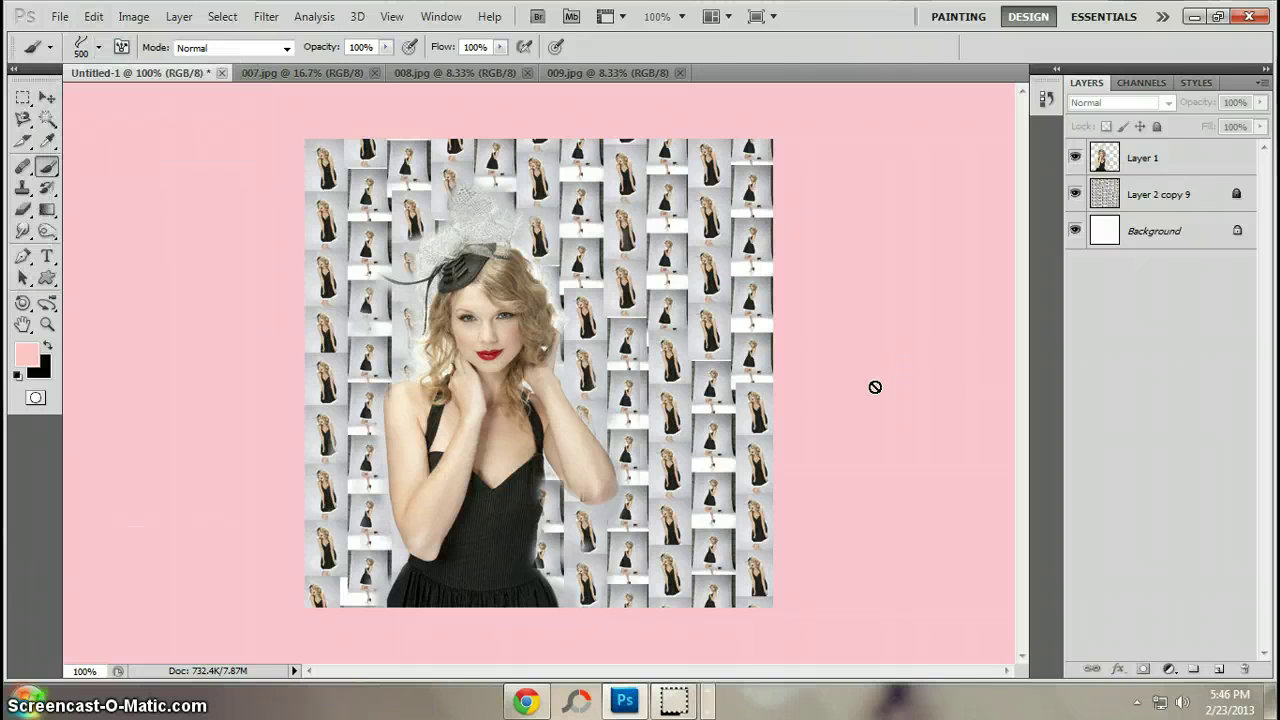
Step: Create a new layer above the woman and stamp the filmstrip in light pink over the right half of the canvas
{"action": "left_click", "coordinate": [636, 273]}
{"action": "left_click", "coordinate": [1220, 673]}
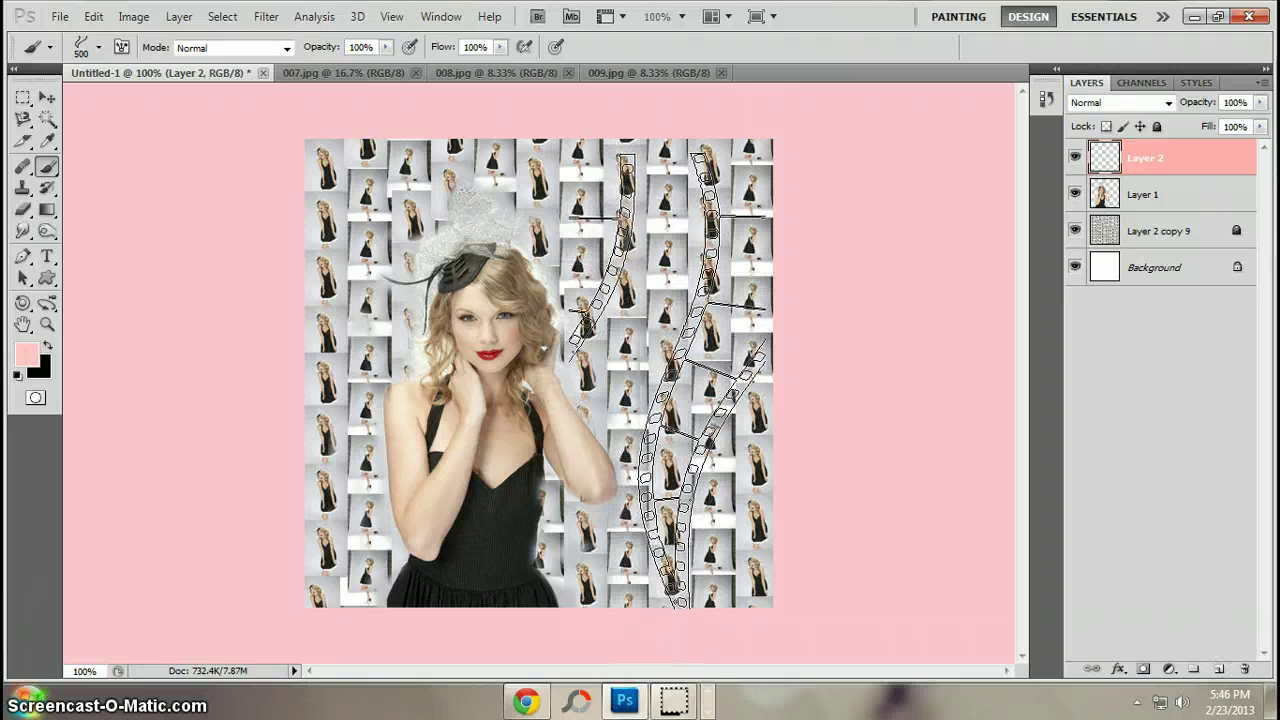
{"action": "left_click", "coordinate": [668, 380]}
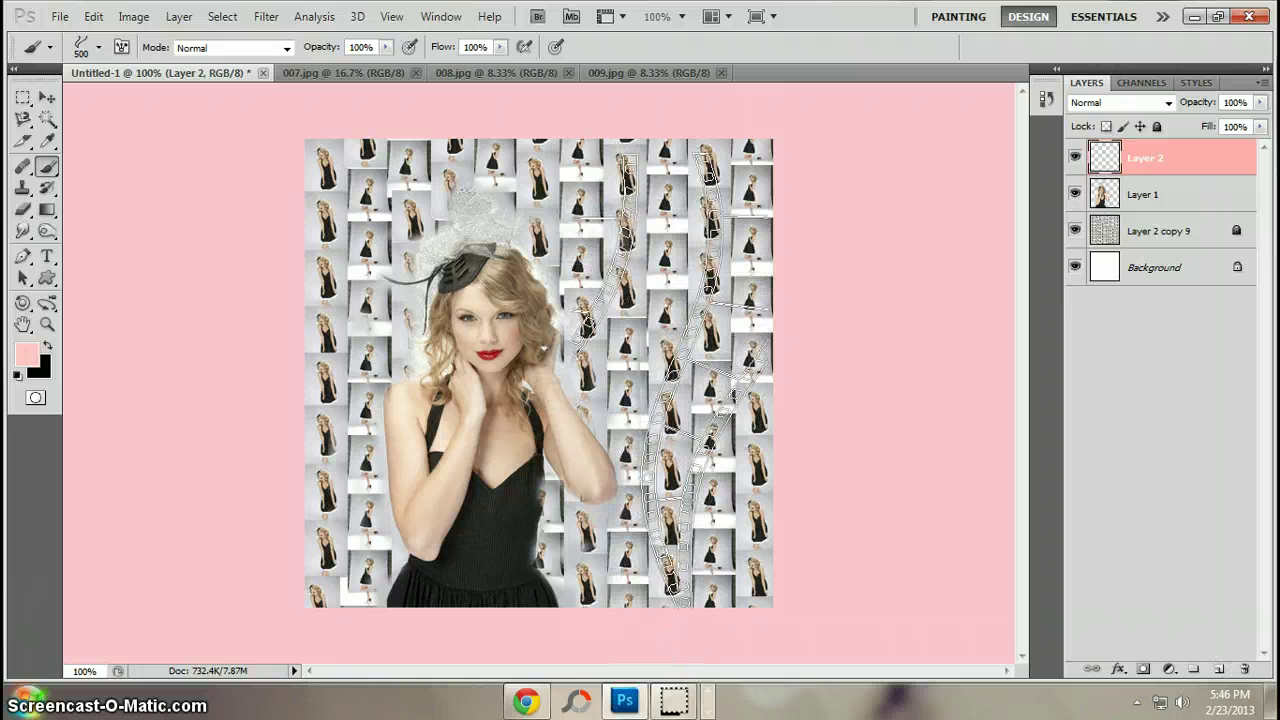
{"action": "left_click", "coordinate": [664, 376]}
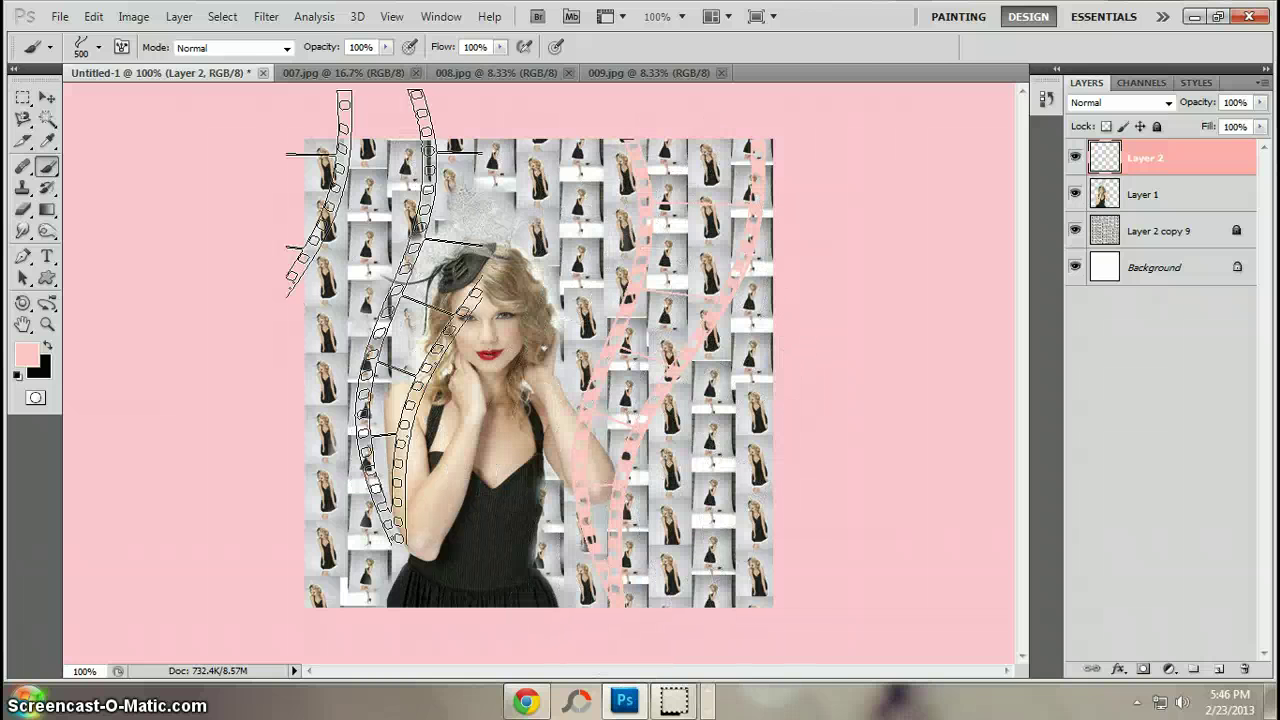
Step: Enable only a Pattern Overlay in the filmstrip layer's style, leaving Gradient Overlay off
{"action": "left_click", "coordinate": [47, 97]}
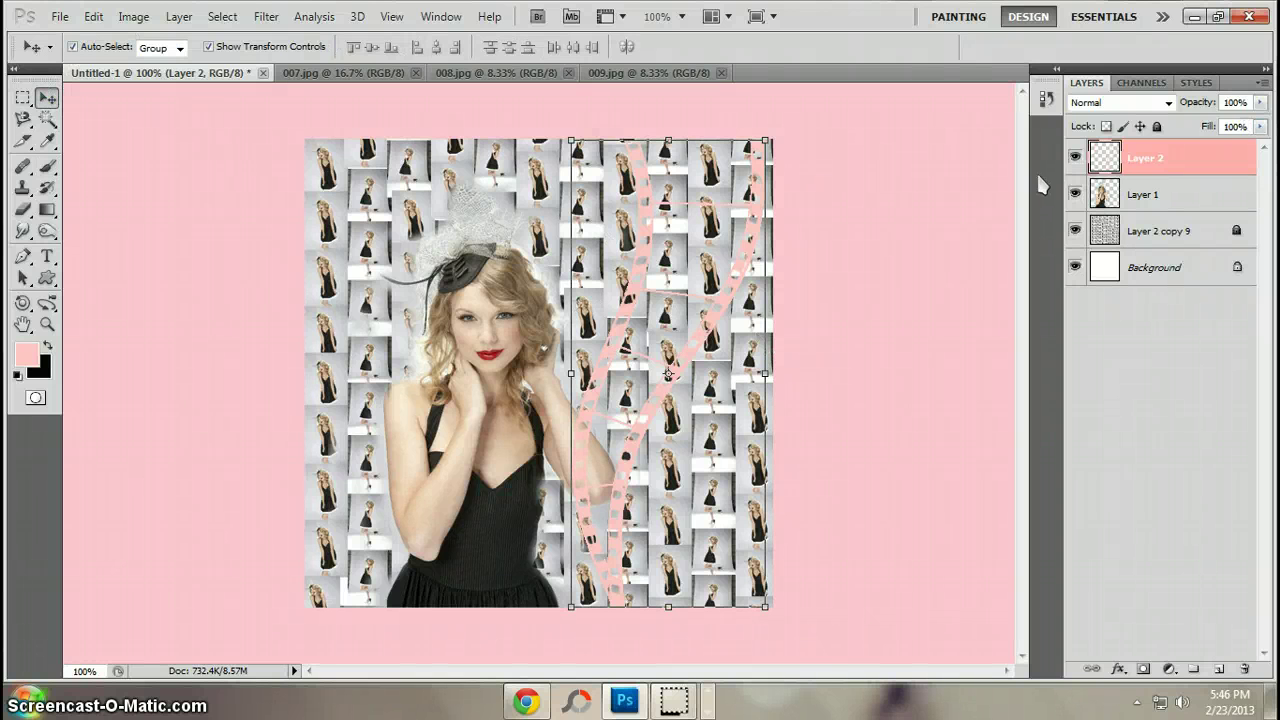
{"action": "double_click", "coordinate": [1194, 163]}
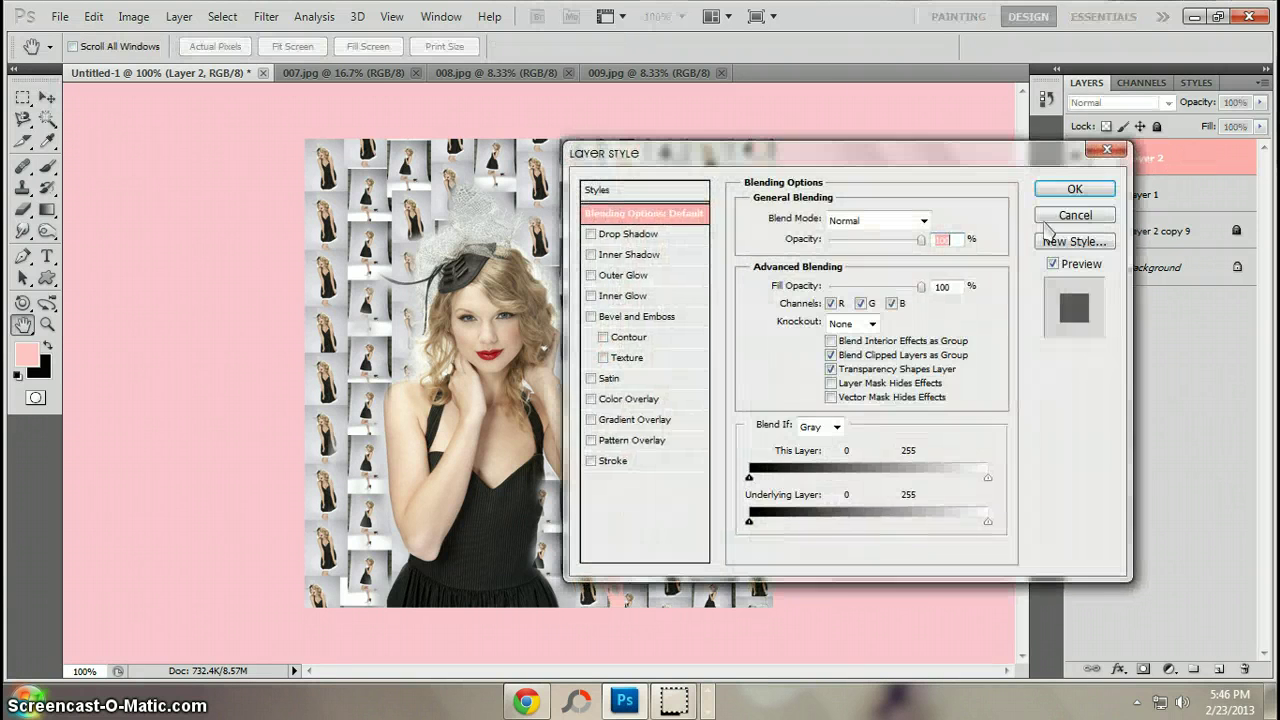
{"action": "left_click", "coordinate": [609, 446]}
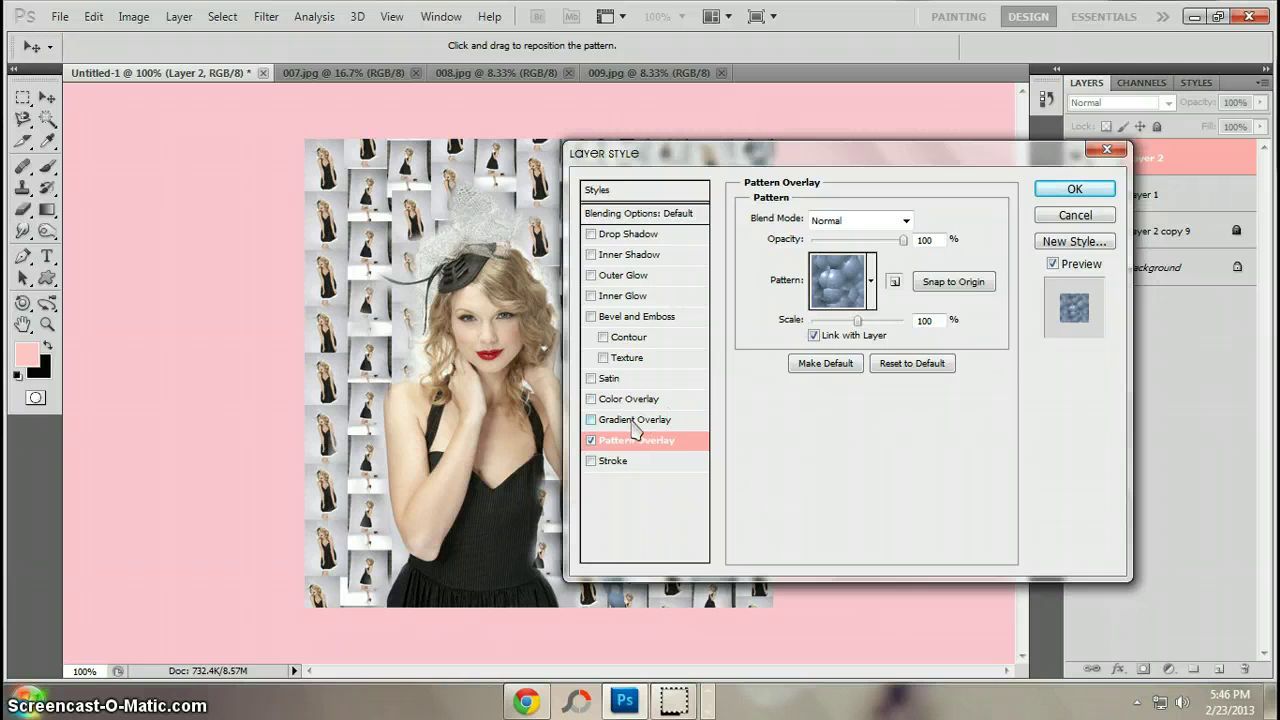
{"action": "left_click", "coordinate": [634, 420]}
{"action": "left_click", "coordinate": [591, 440]}
{"action": "left_click", "coordinate": [591, 420]}
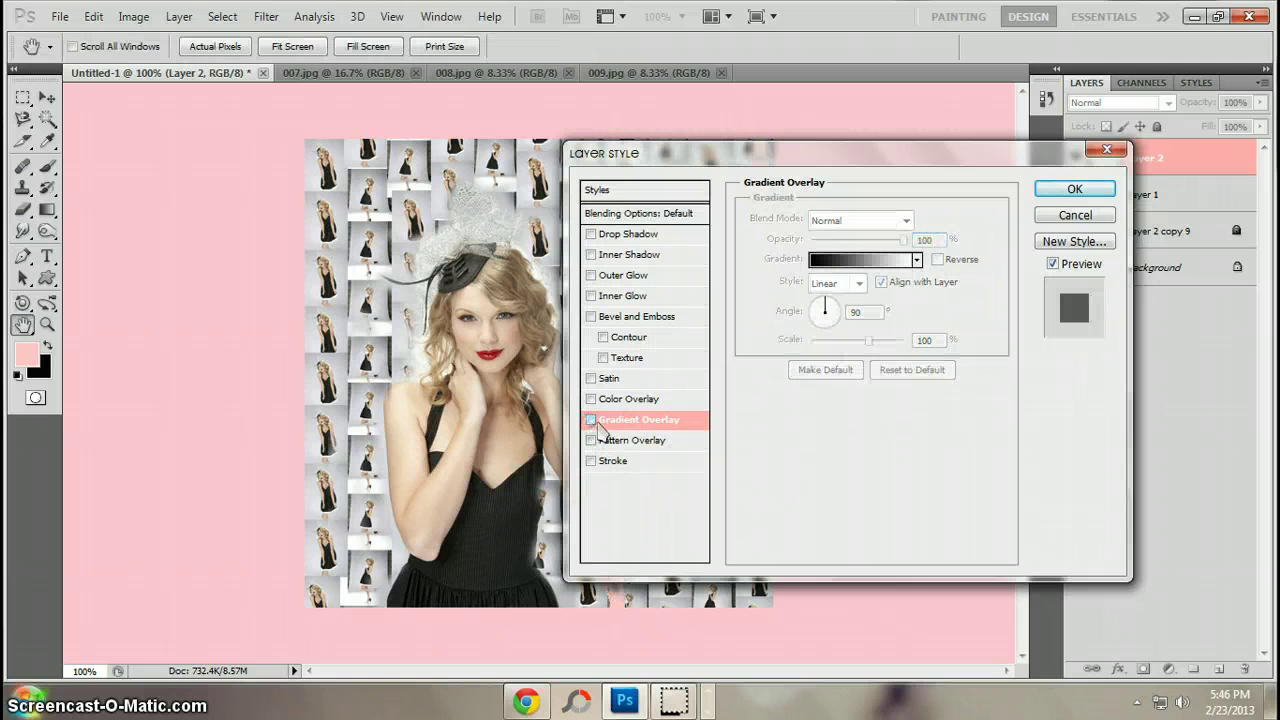
{"action": "left_click", "coordinate": [606, 442]}
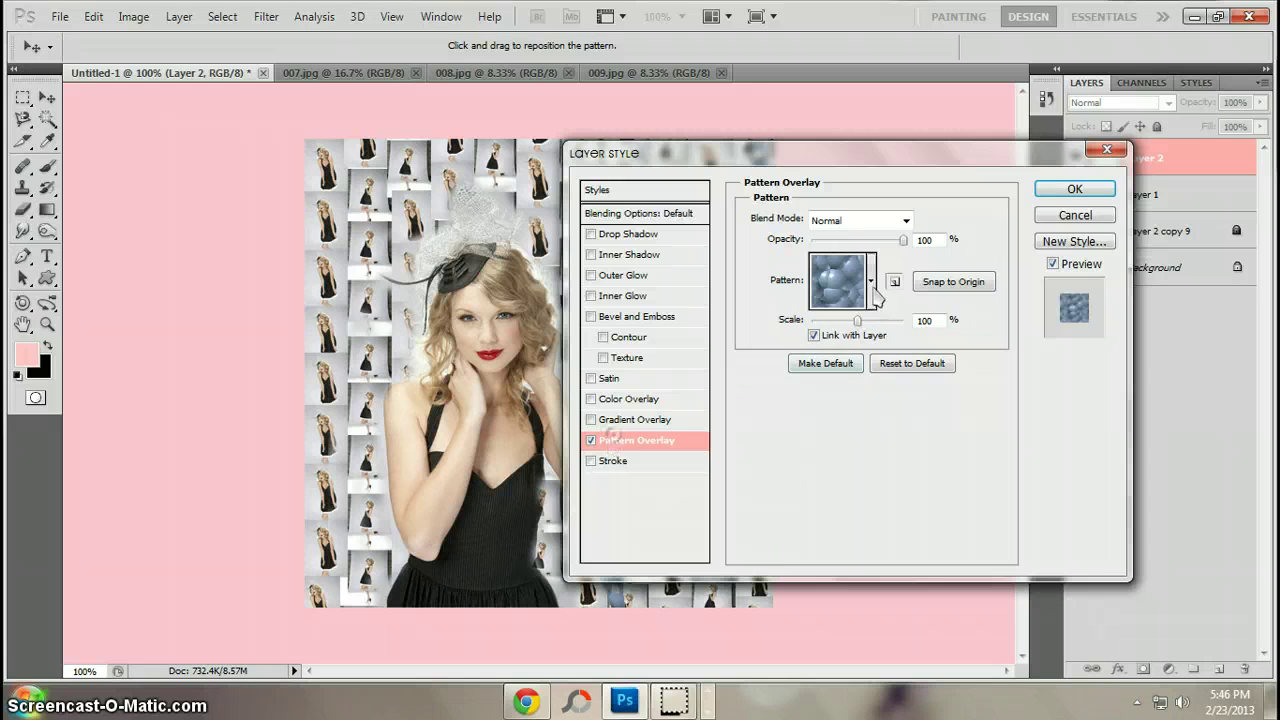
Step: Fill the filmstrip's Pattern Overlay with the mauve-pink paper texture and apply the layer style
{"action": "left_click", "coordinate": [866, 283]}
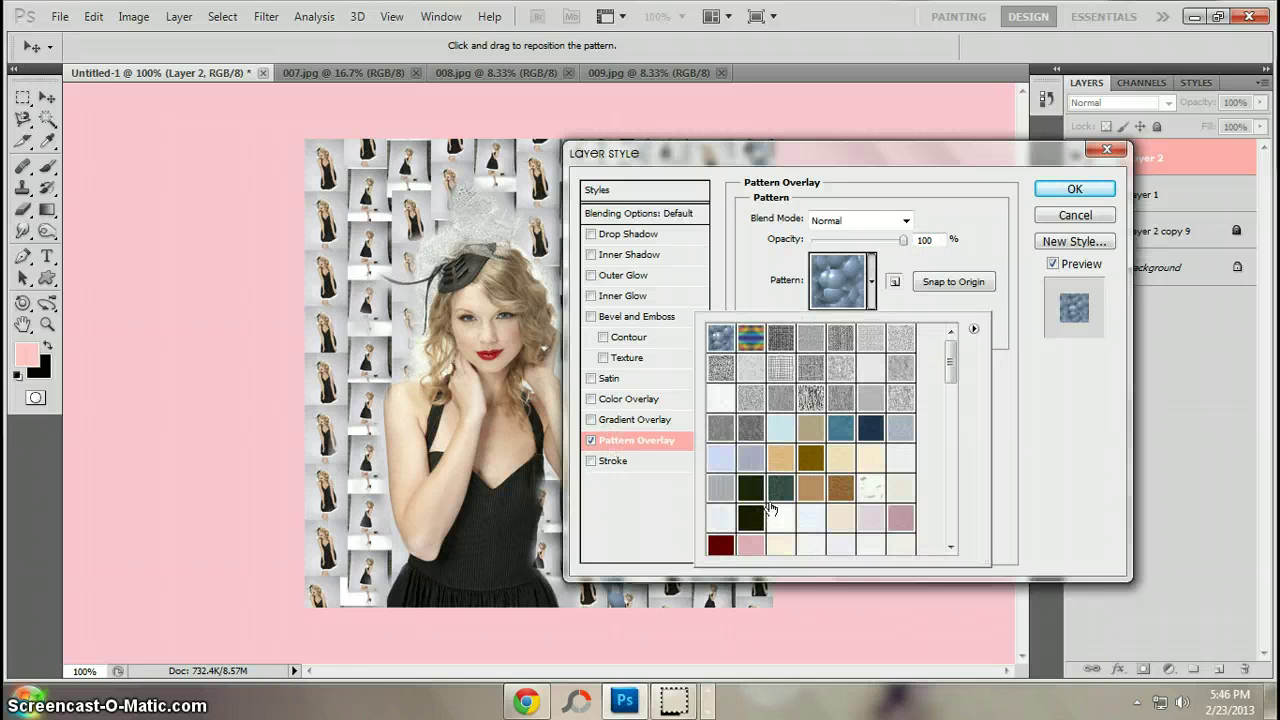
{"action": "left_click", "coordinate": [841, 488]}
{"action": "left_click", "coordinate": [902, 515]}
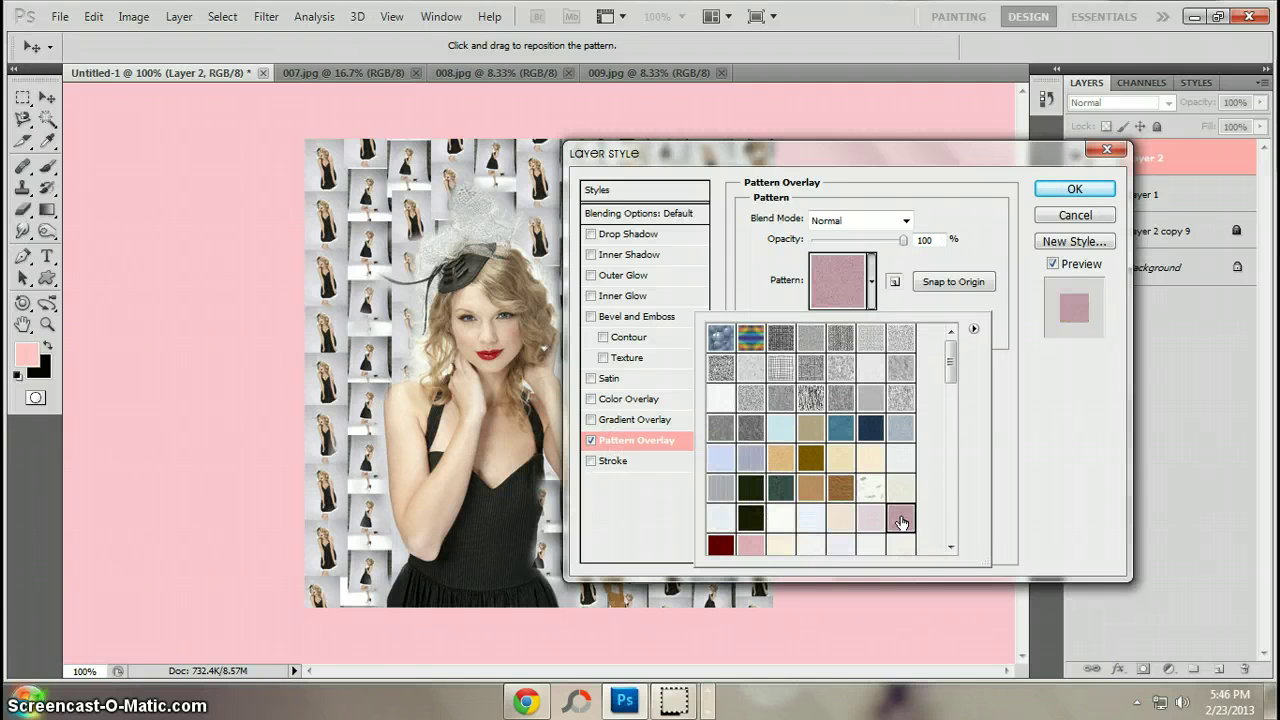
{"action": "left_click", "coordinate": [996, 240]}
{"action": "left_click", "coordinate": [1073, 189]}
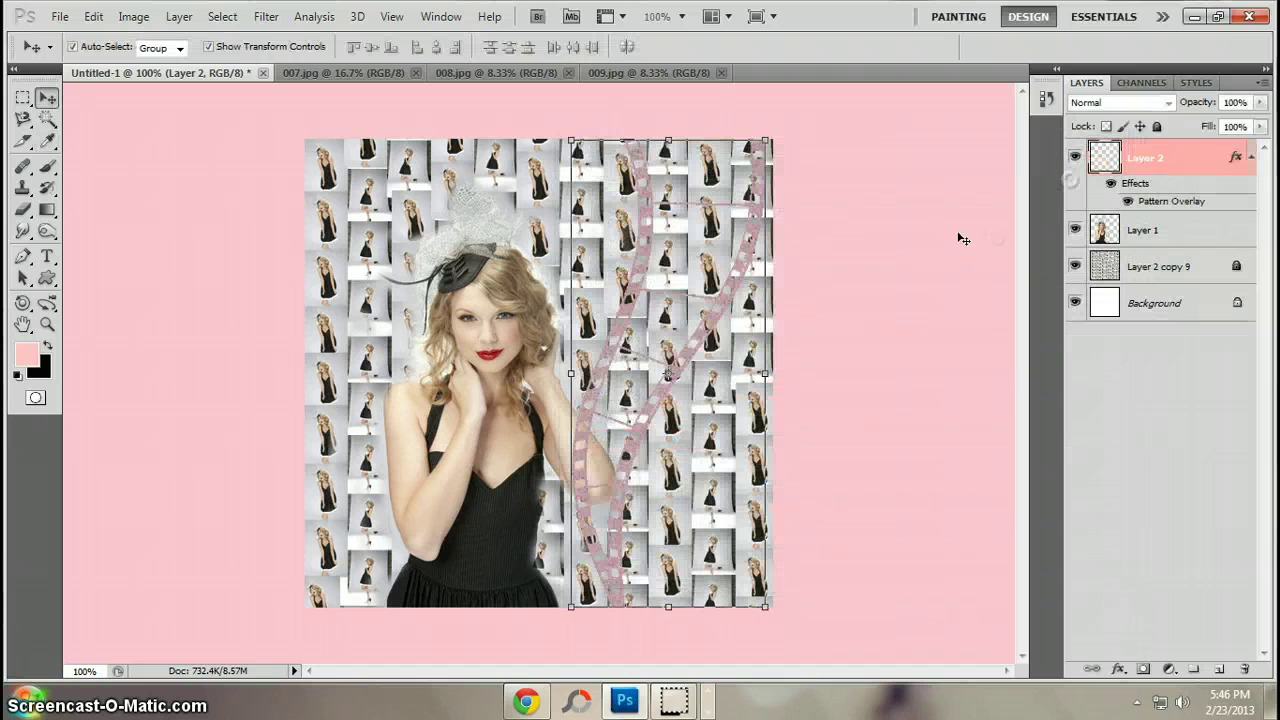
Step: Open the logo file A logo5.png from the Editing Stuff's folder in the Pictures library
{"action": "left_click", "coordinate": [855, 462]}
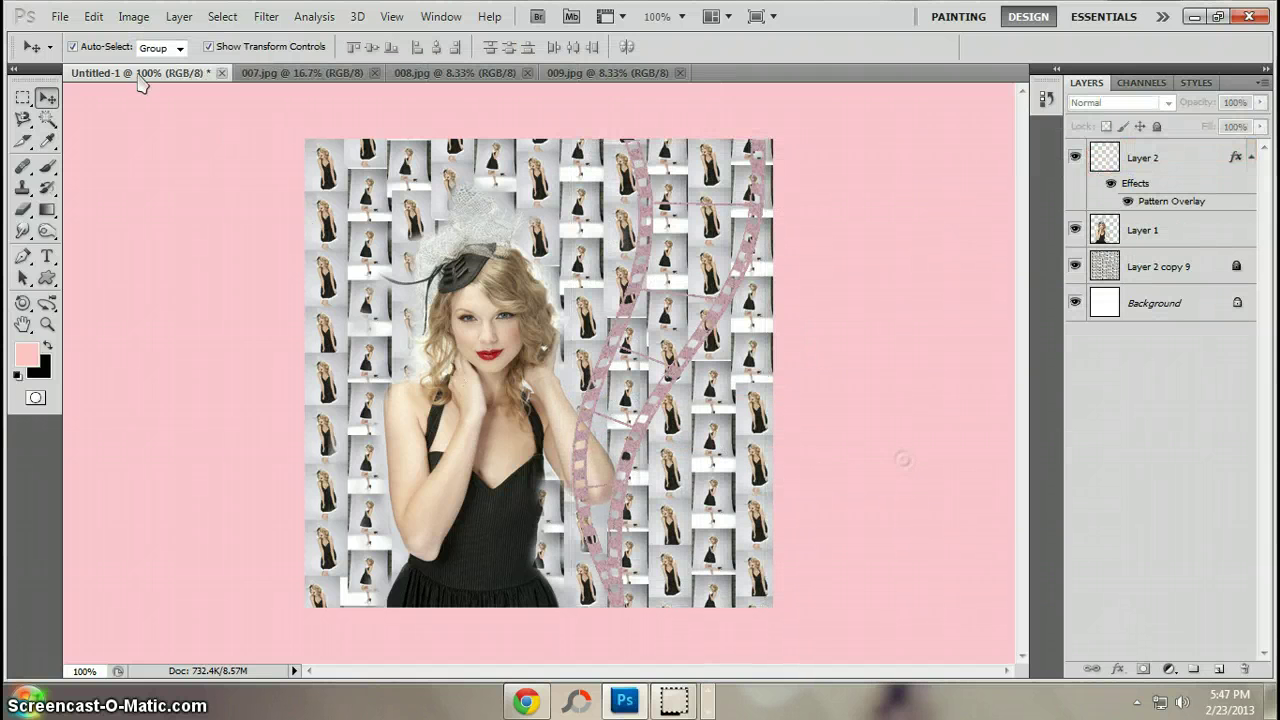
{"action": "left_click", "coordinate": [59, 18]}
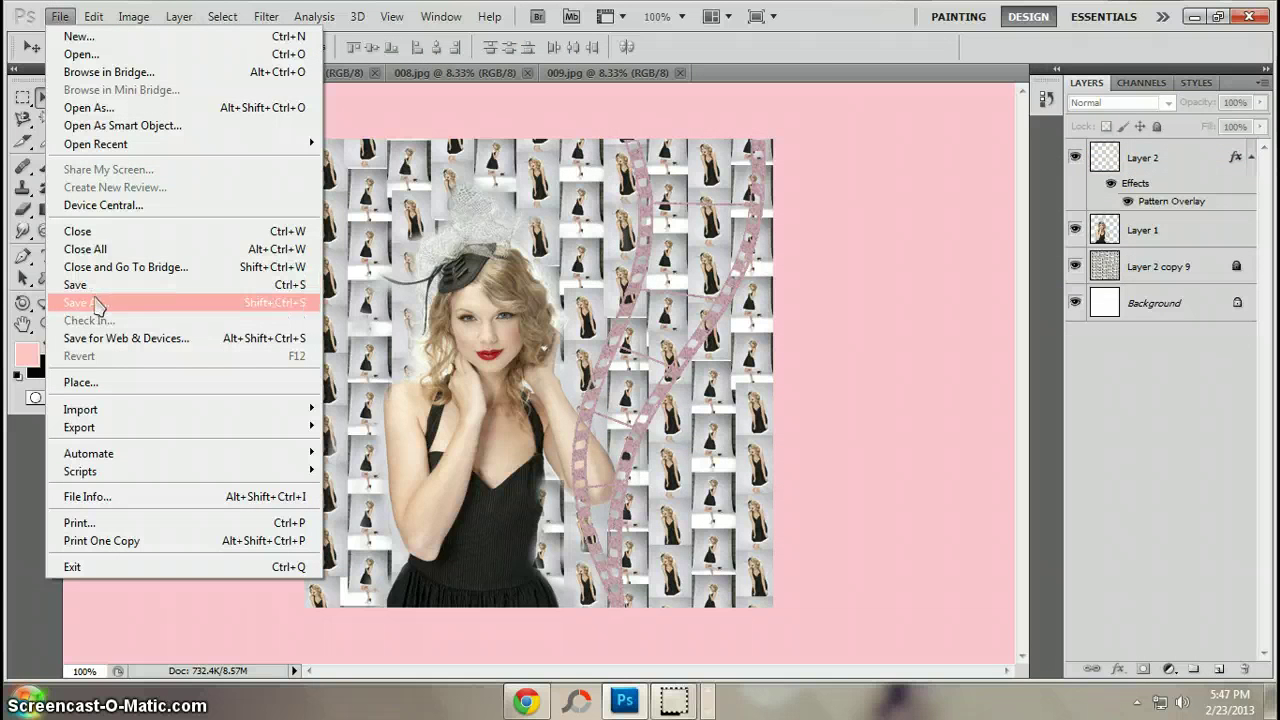
{"action": "left_click", "coordinate": [82, 54]}
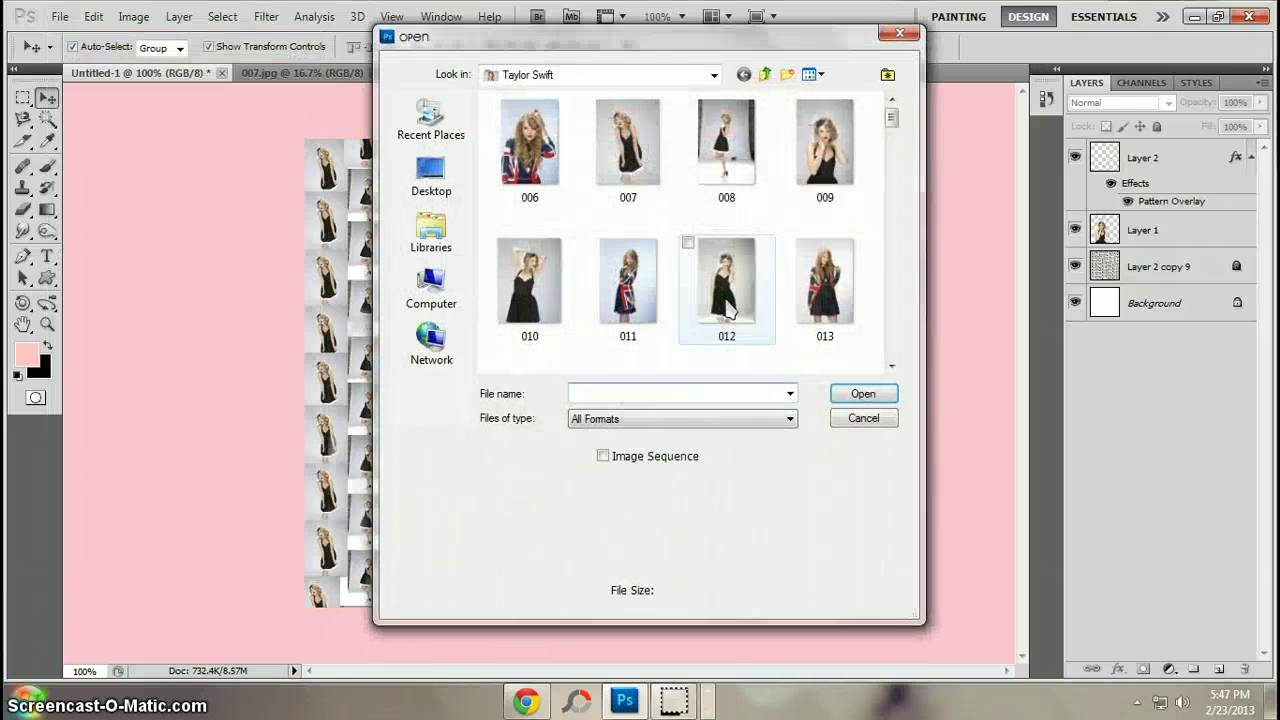
{"action": "left_click", "coordinate": [431, 235]}
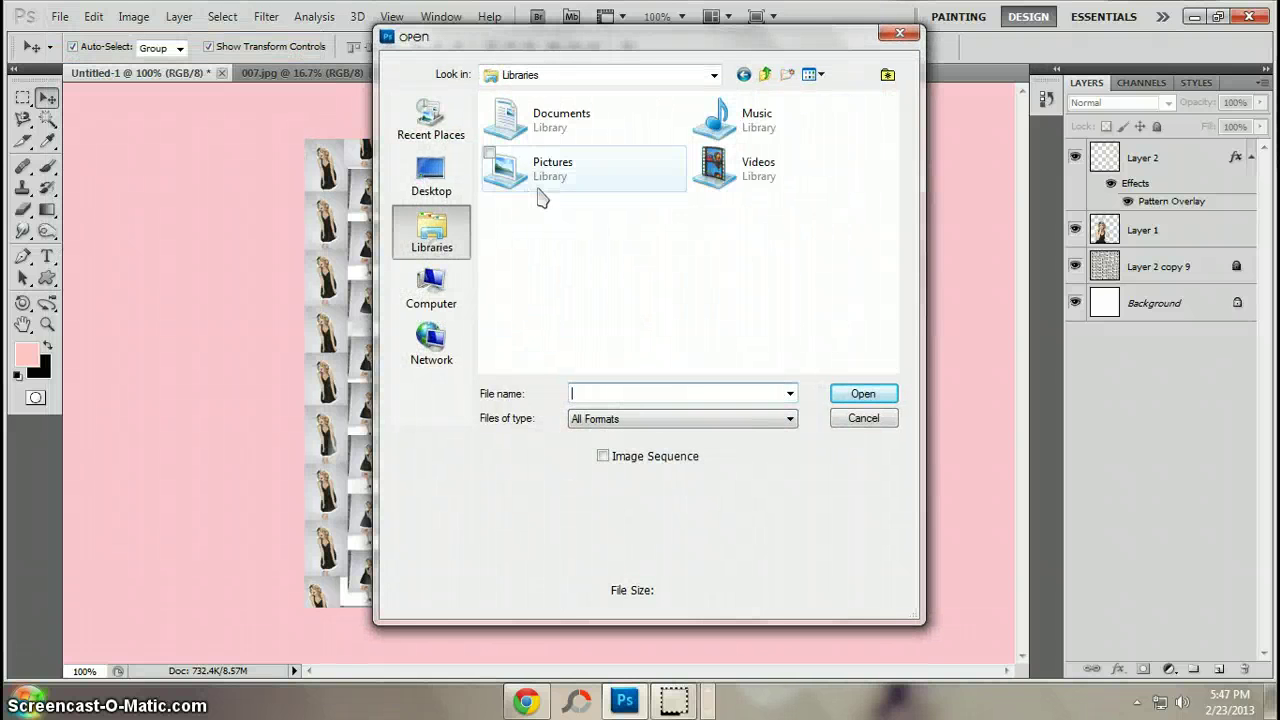
{"action": "double_click", "coordinate": [555, 172]}
{"action": "double_click", "coordinate": [826, 160]}
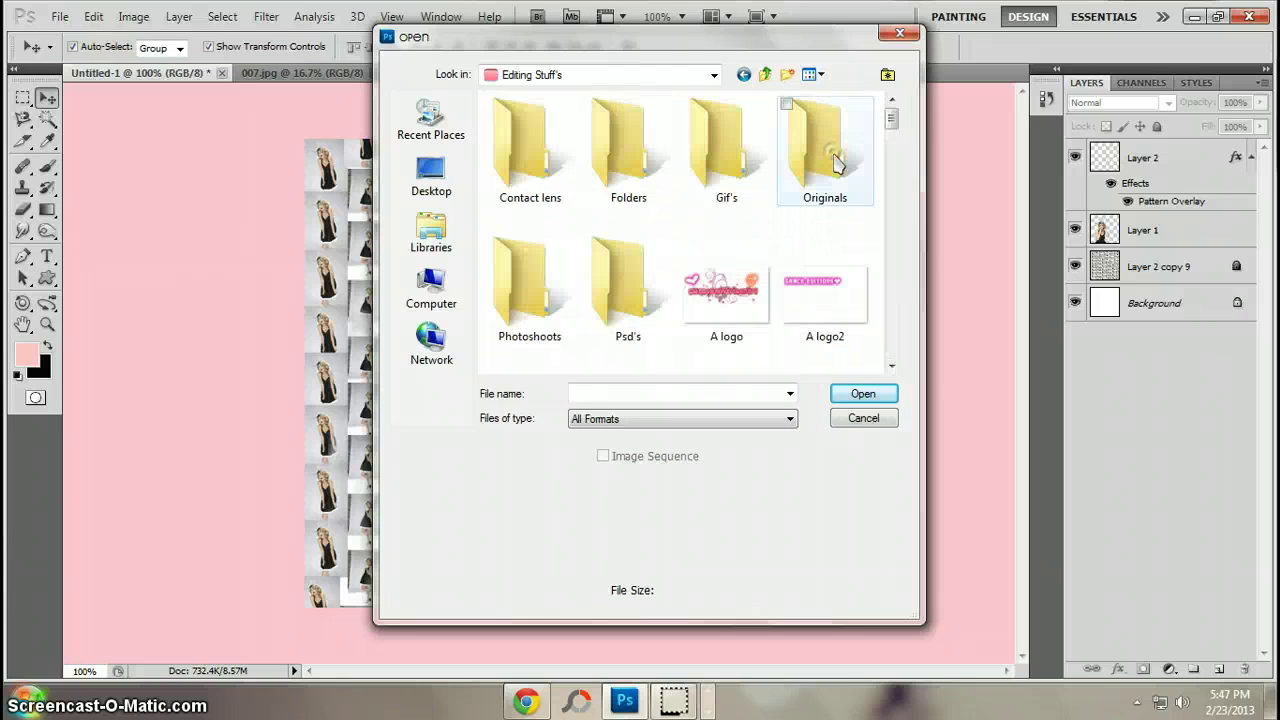
{"action": "left_click", "coordinate": [891, 366]}
{"action": "left_click", "coordinate": [891, 366]}
{"action": "left_click", "coordinate": [891, 366]}
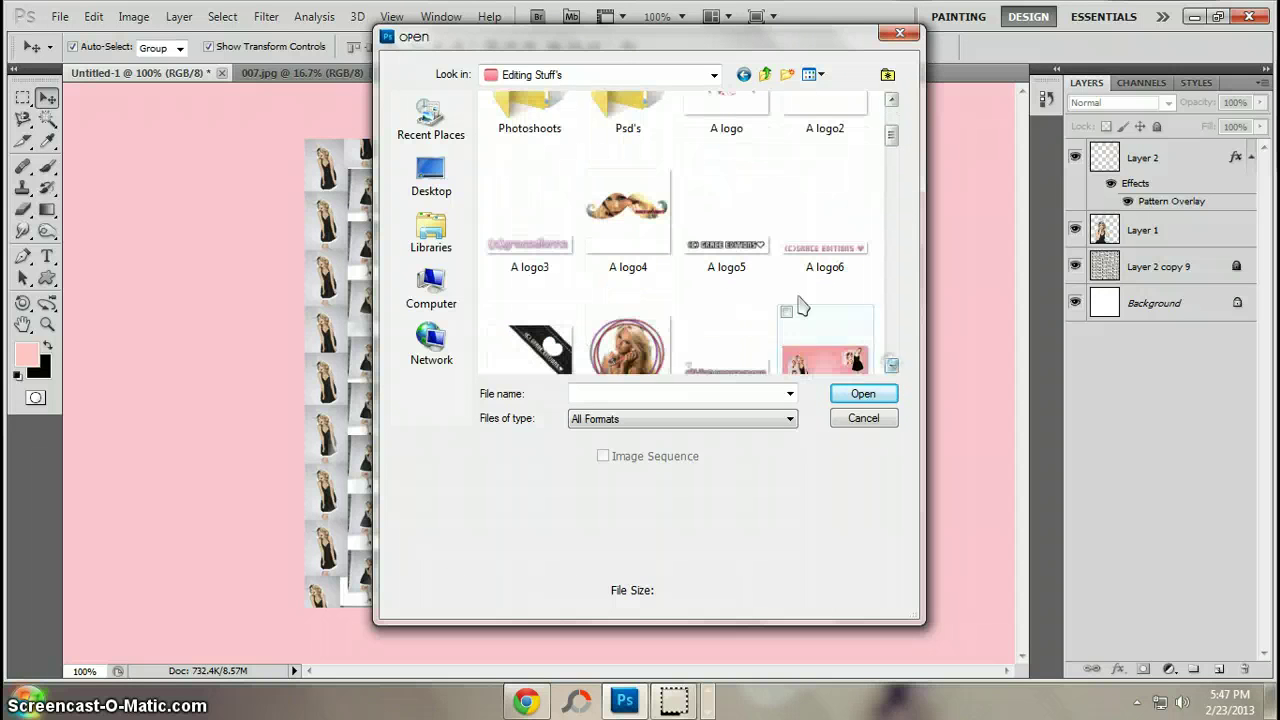
{"action": "double_click", "coordinate": [766, 256]}
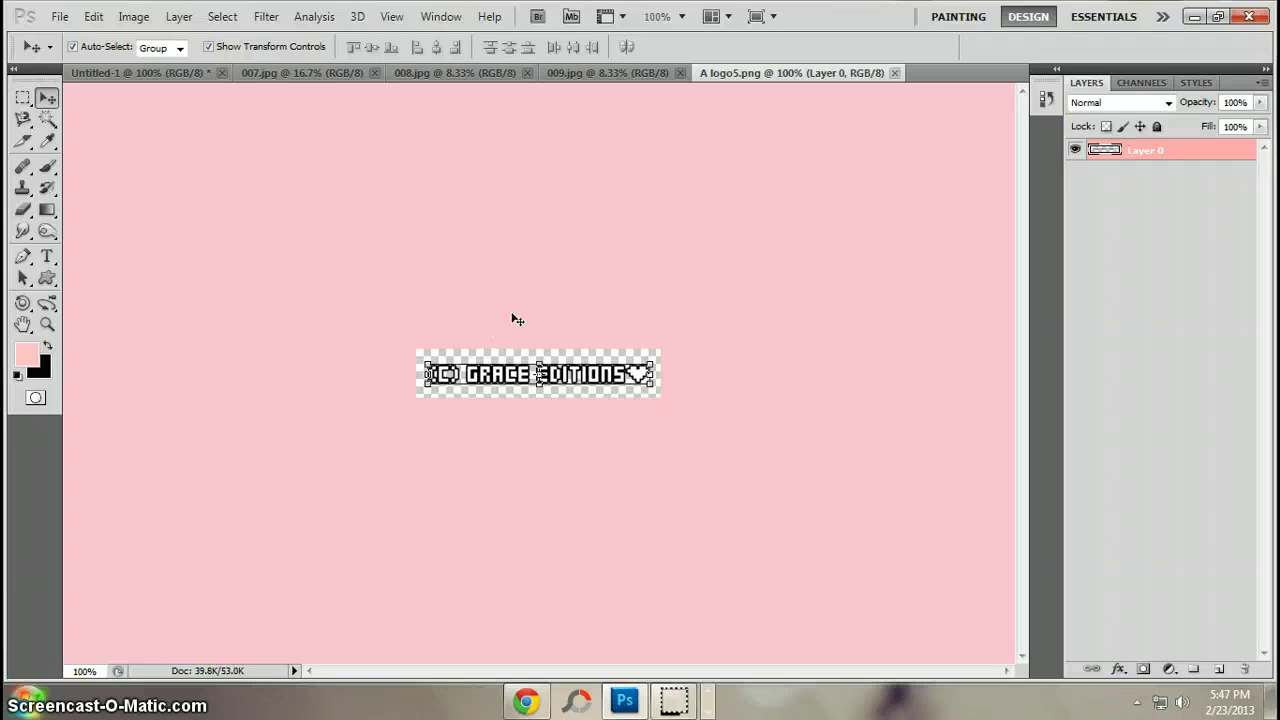
Step: Copy the logo into the blend document, scale it to 74% and place it in the canvas's lower-right corner
{"action": "left_click_drag", "start_coordinate": [574, 376], "coordinate": [442, 306]}
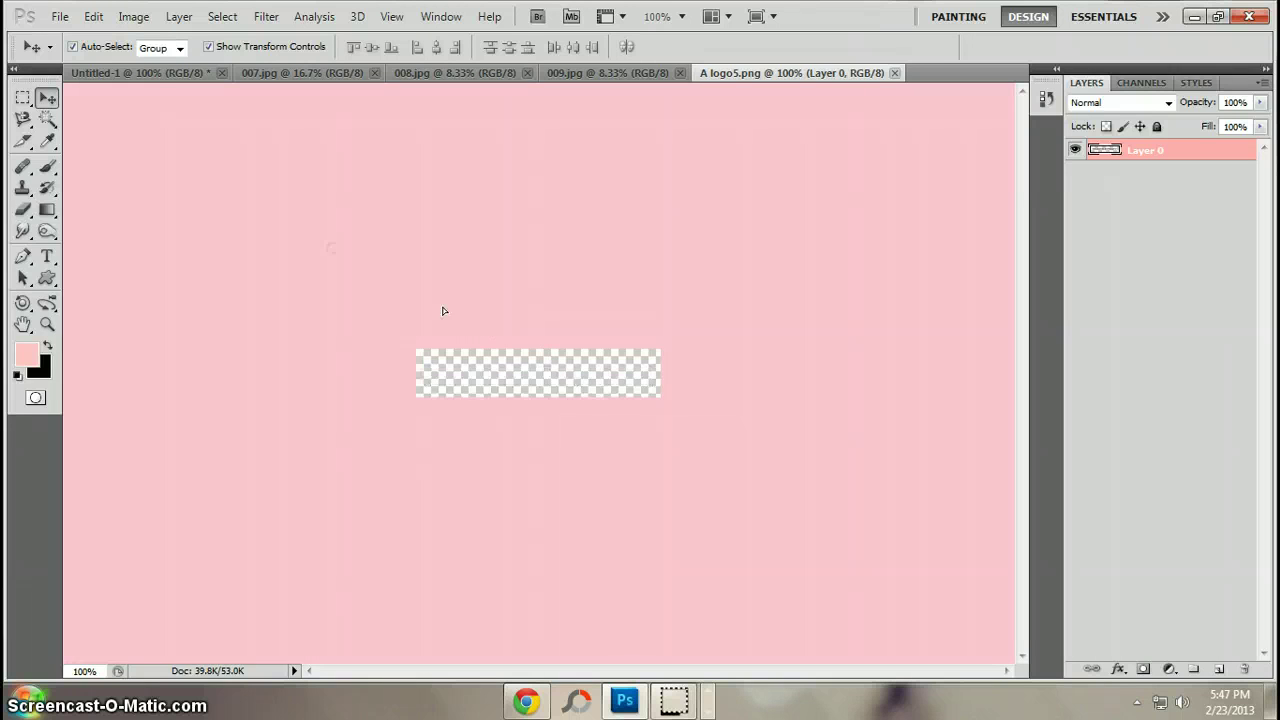
{"action": "left_click_drag", "start_coordinate": [155, 78], "coordinate": [695, 598]}
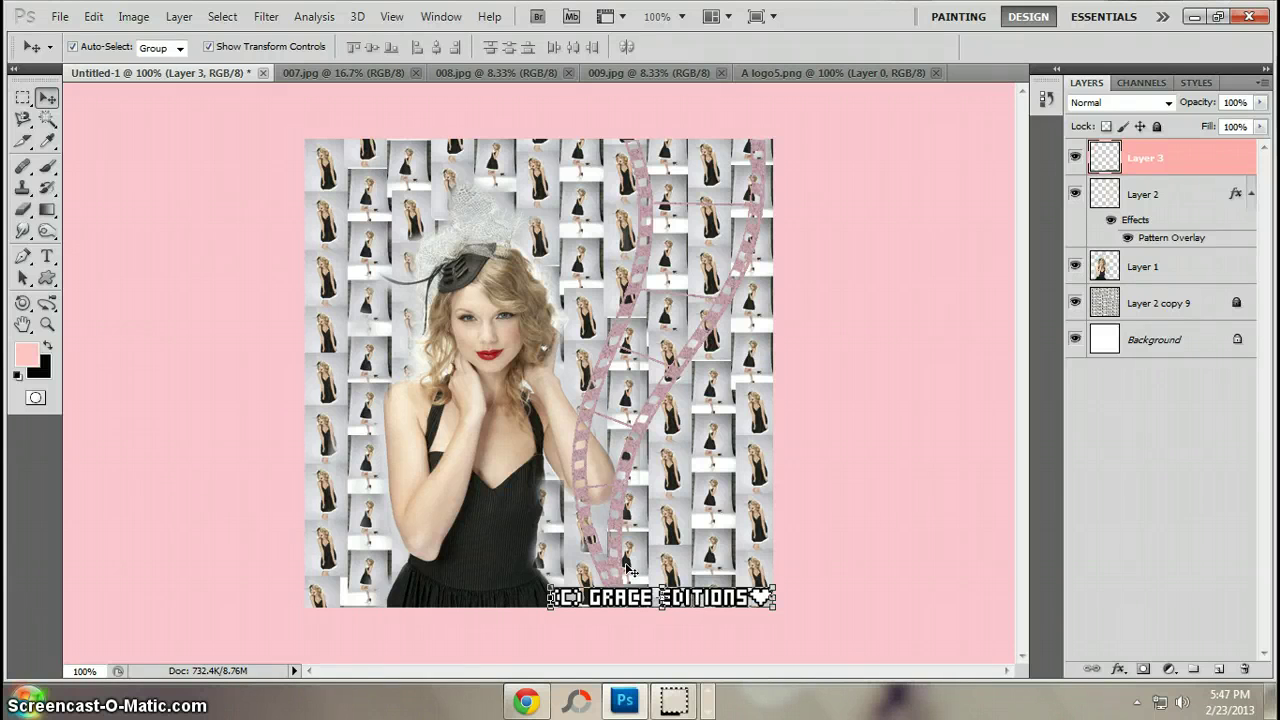
{"action": "key", "text": "ctrl+t"}
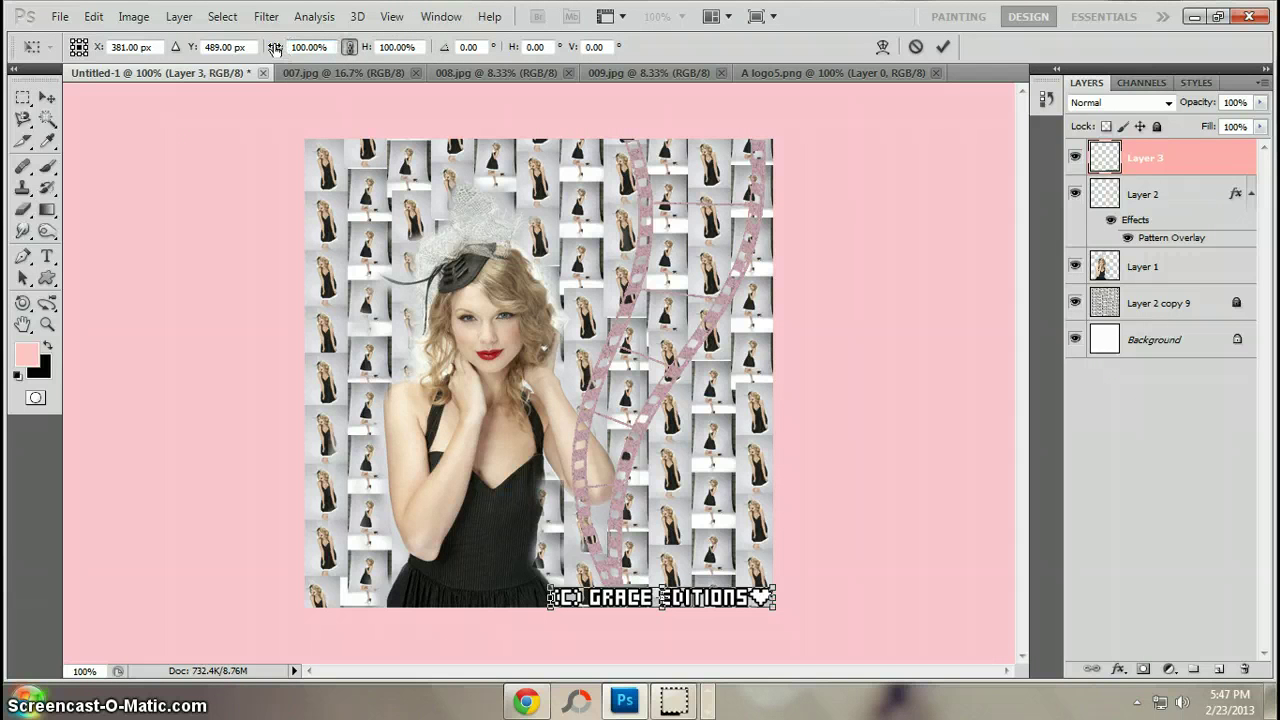
{"action": "left_click_drag", "start_coordinate": [274, 48], "coordinate": [246, 48]}
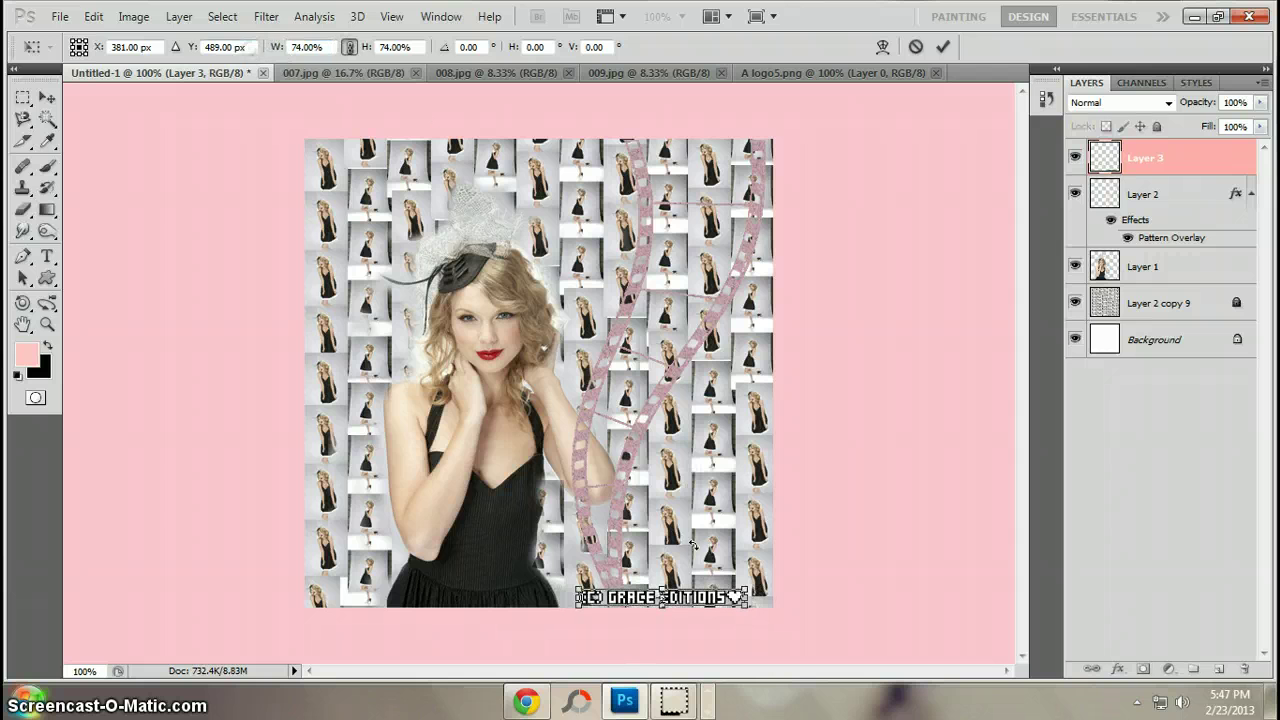
{"action": "left_click_drag", "start_coordinate": [704, 602], "coordinate": [727, 605]}
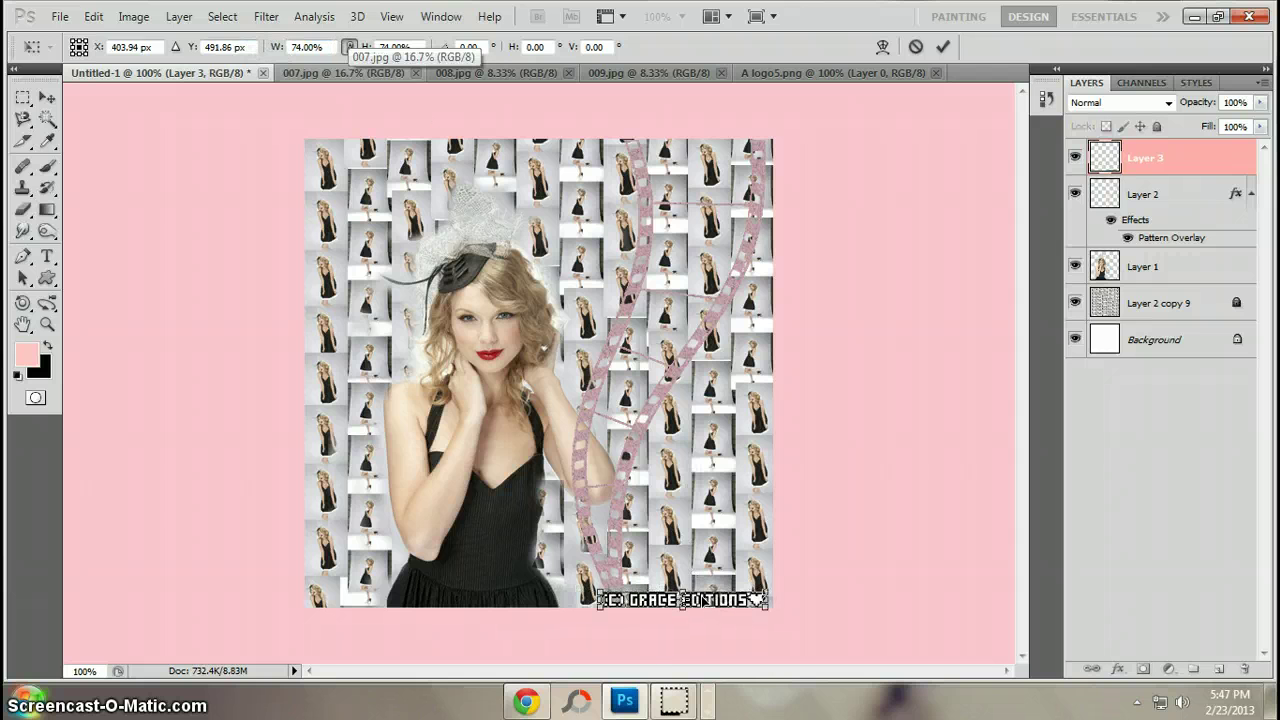
{"action": "left_click", "coordinate": [943, 46]}
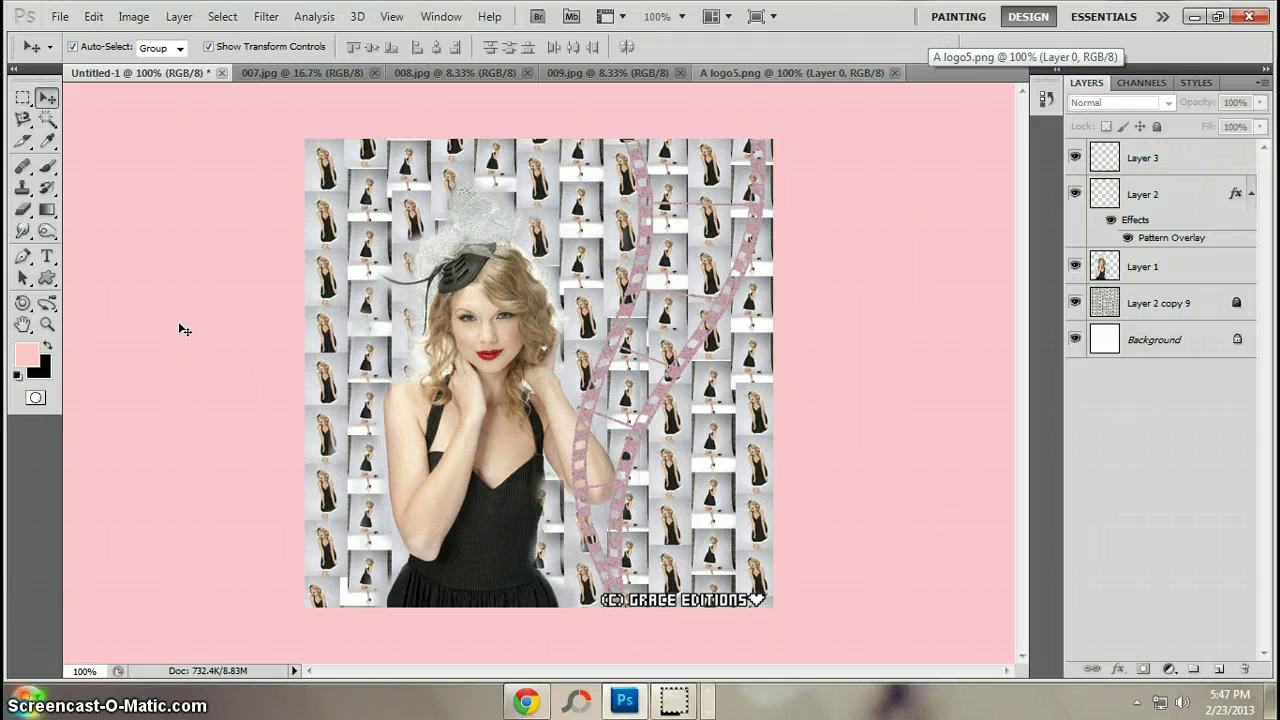
Step: Save a JPEG copy of the blend as Rock blend 2 in Editing Stuff's at Medium quality, and minimize the program
{"action": "left_click", "coordinate": [60, 16]}
{"action": "left_click", "coordinate": [100, 312]}
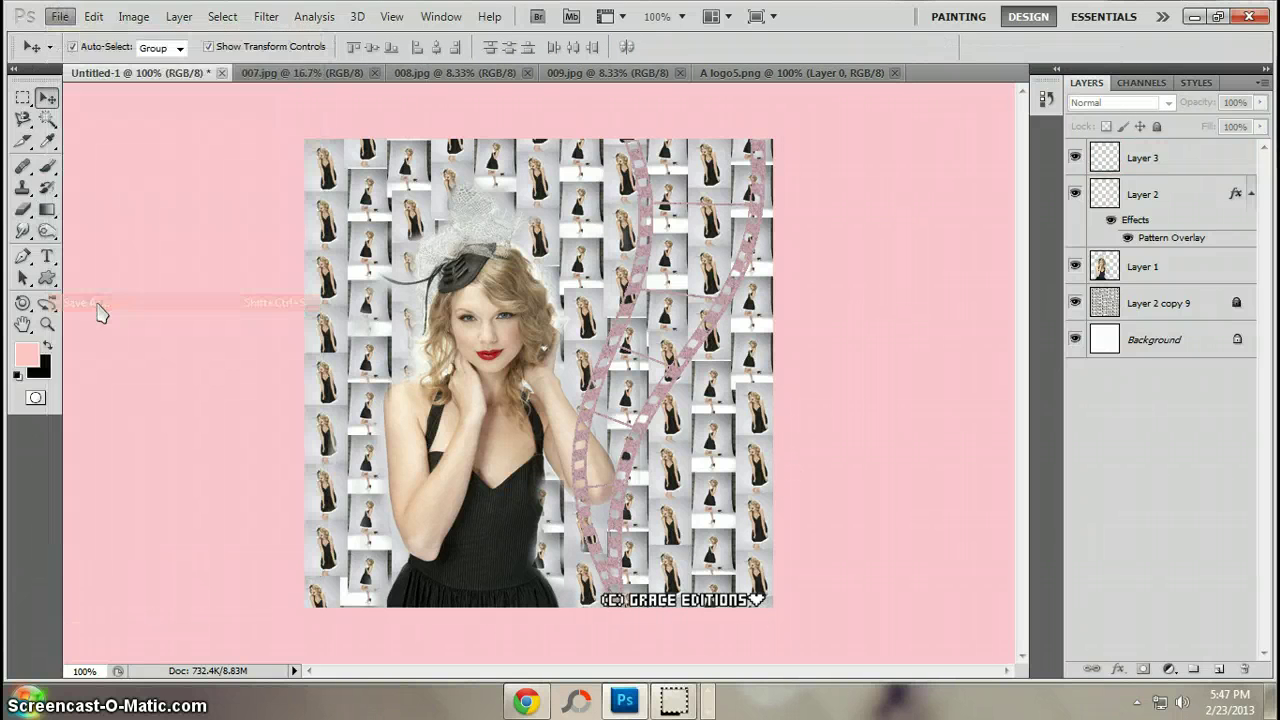
{"action": "left_click", "coordinate": [622, 394]}
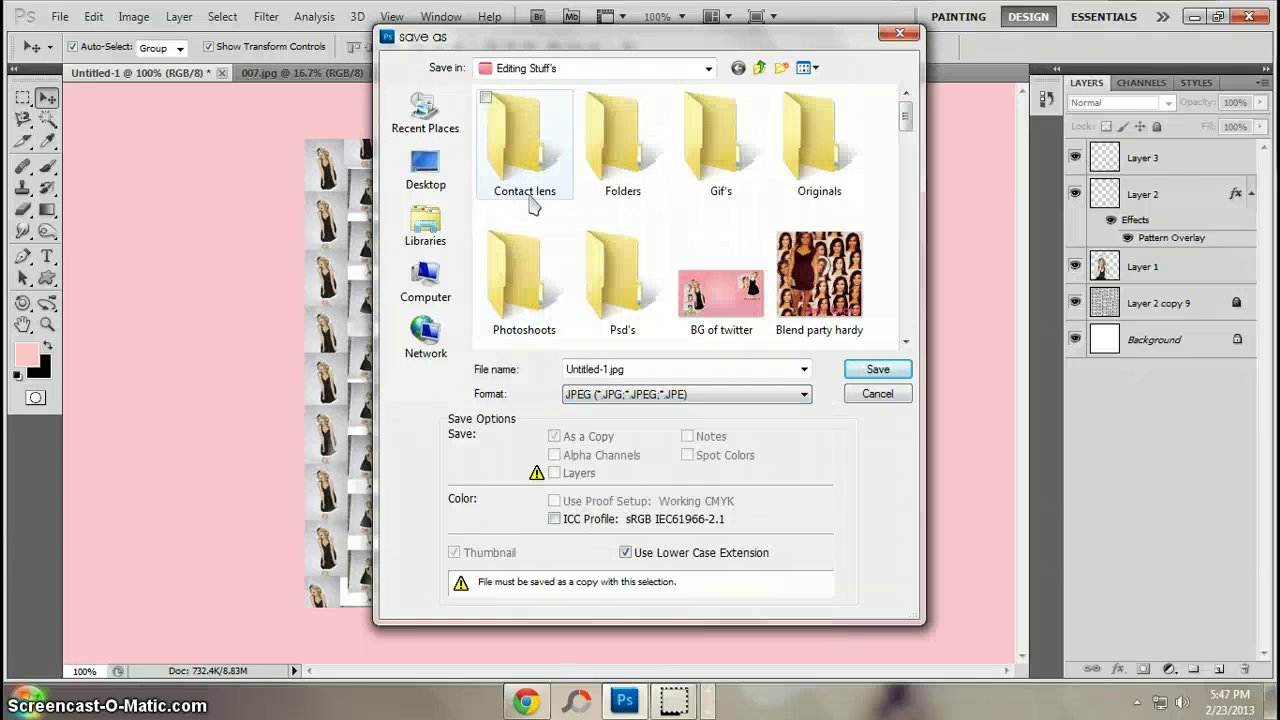
{"action": "left_click", "coordinate": [688, 370]}
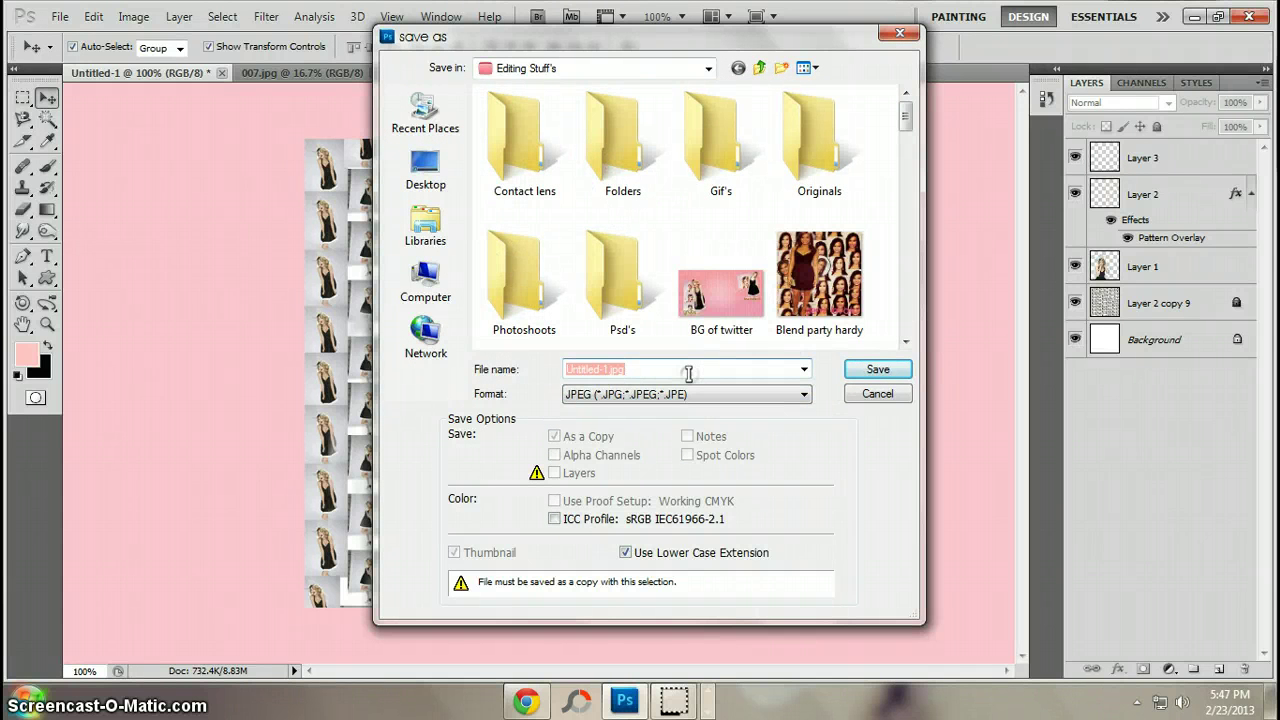
{"action": "key", "text": "BackSpace"}
{"action": "type", "text": "Roc"}
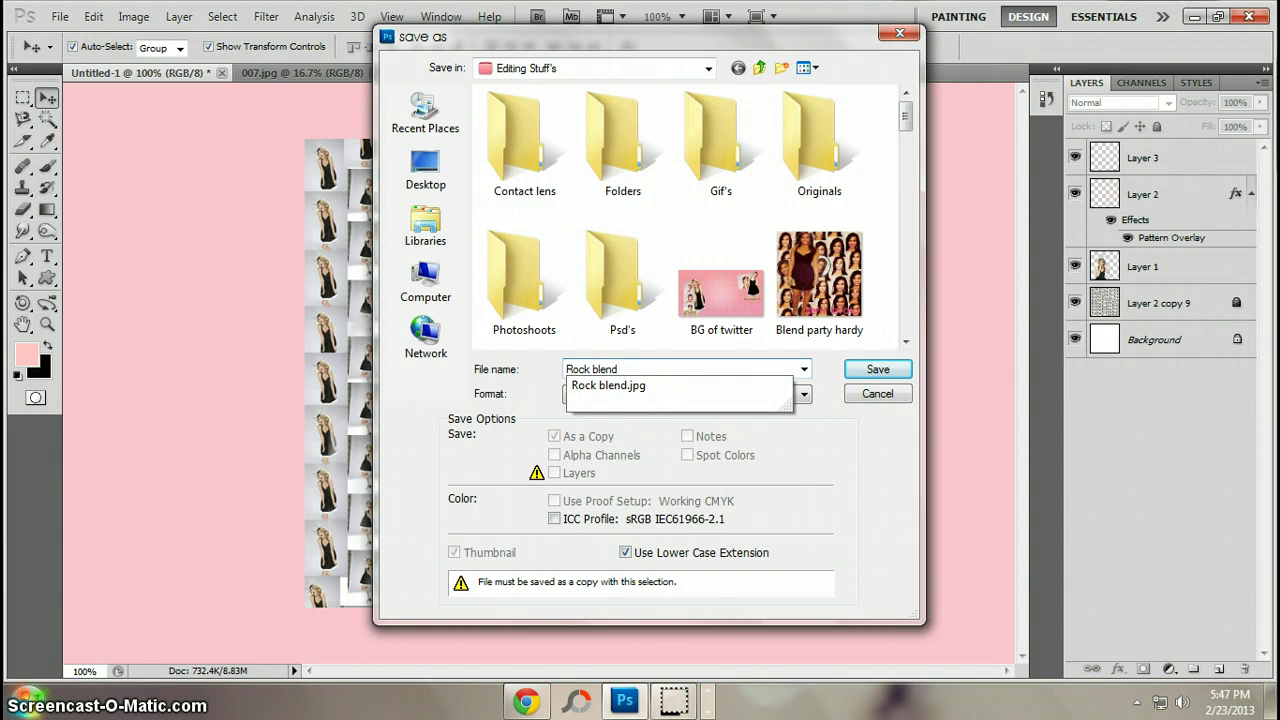
{"action": "type", "text": "k blend "}
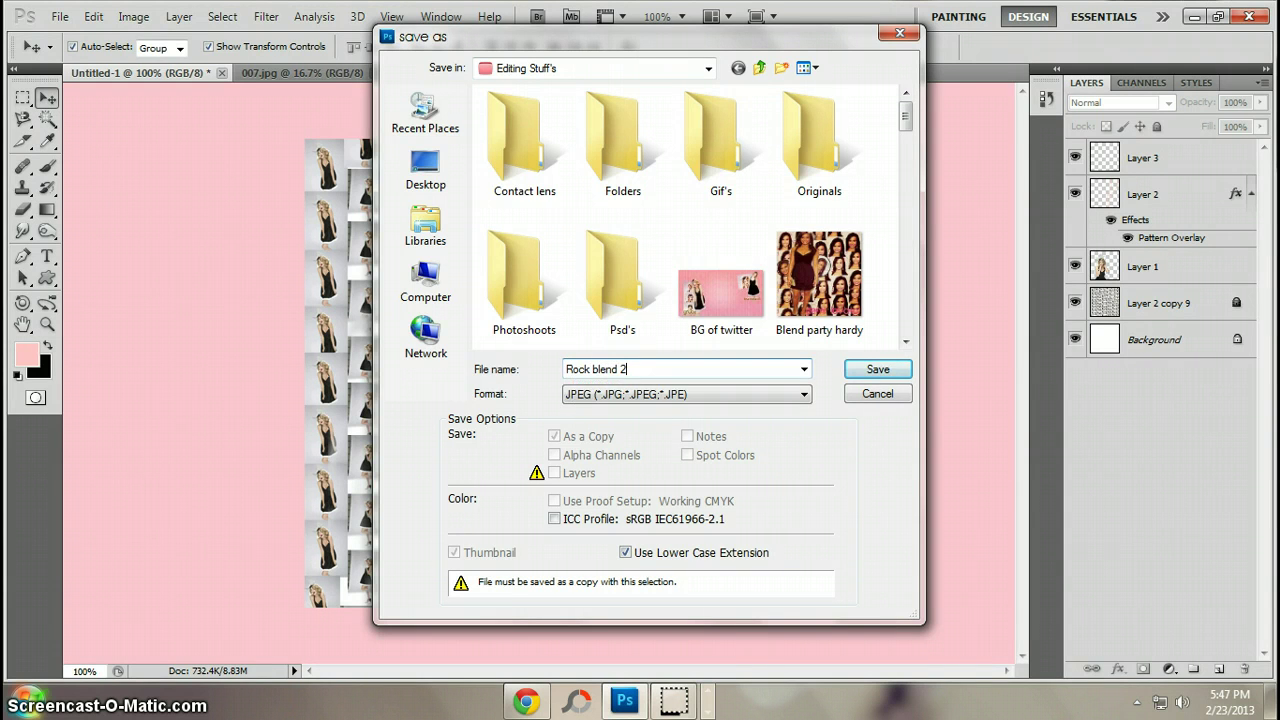
{"action": "type", "text": "2"}
{"action": "key", "text": "Return"}
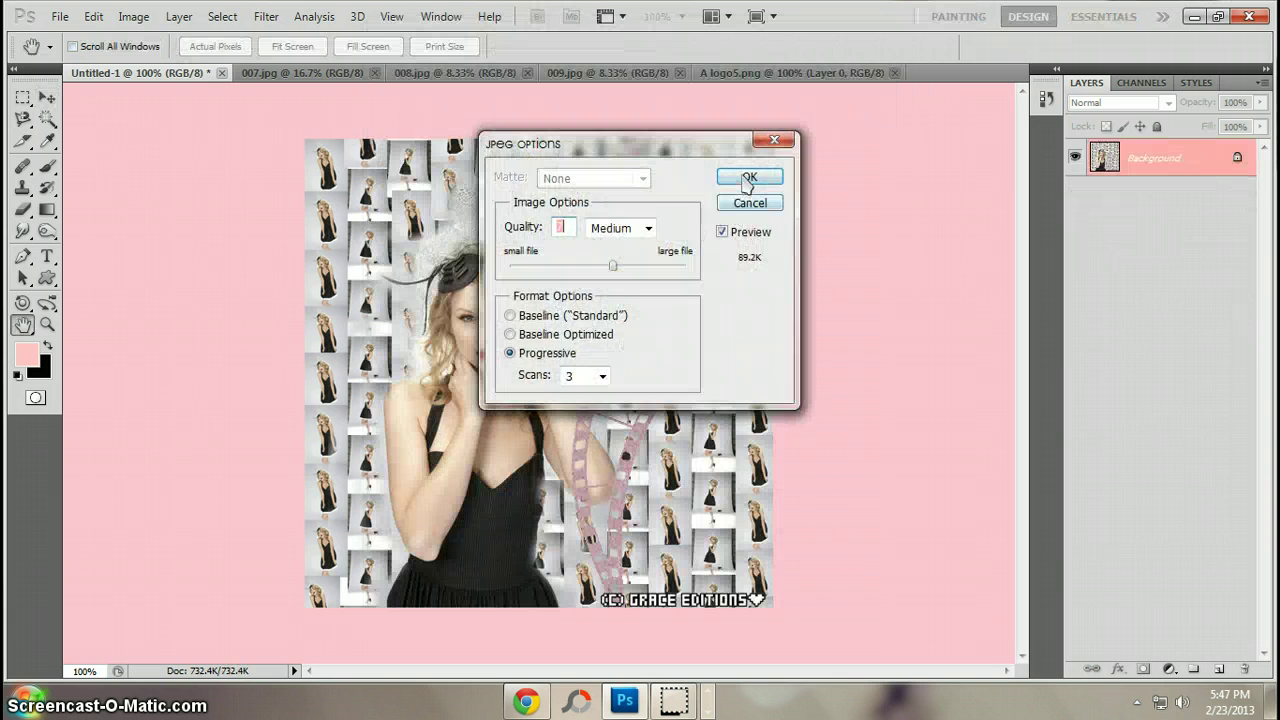
{"action": "left_click", "coordinate": [747, 179]}
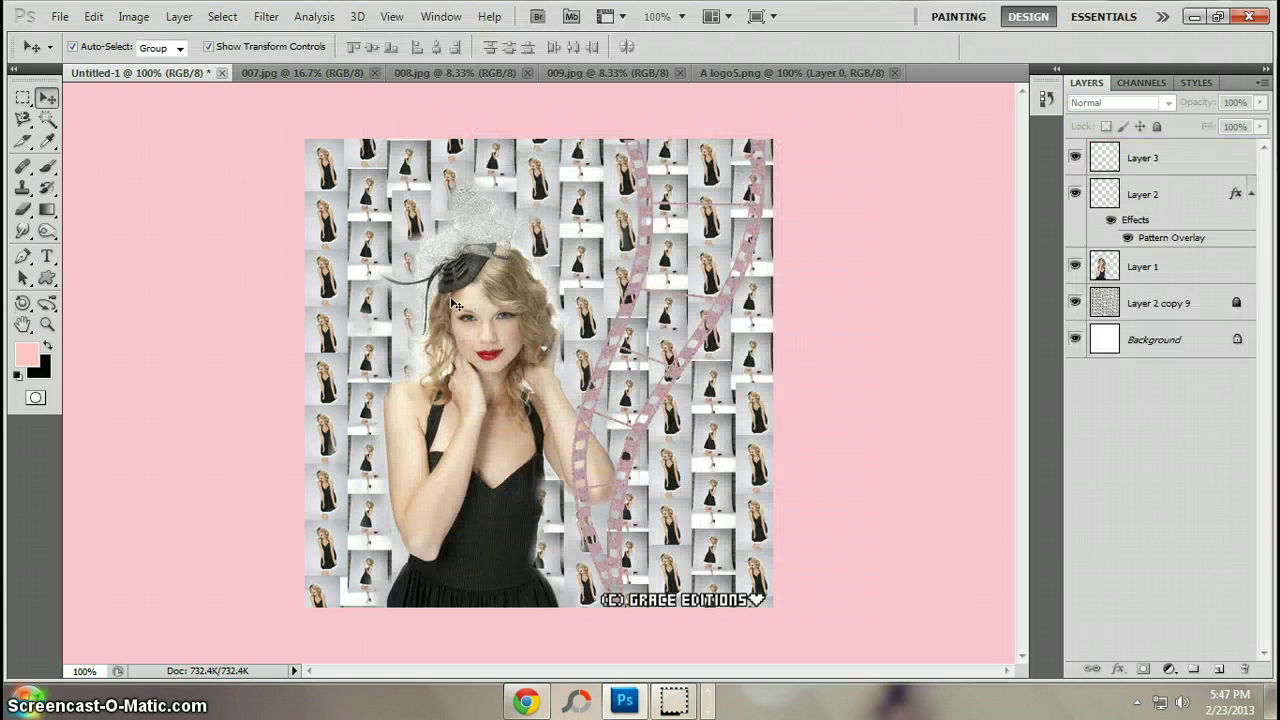
{"action": "left_click", "coordinate": [1195, 16]}
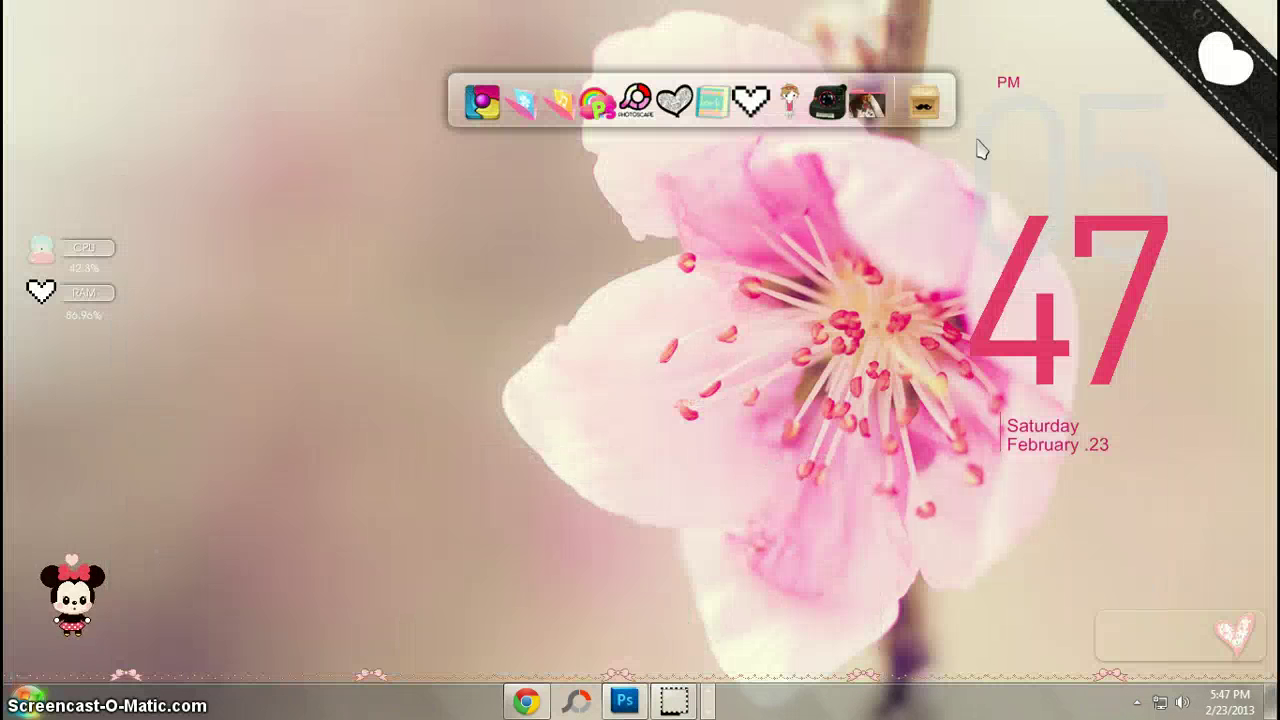